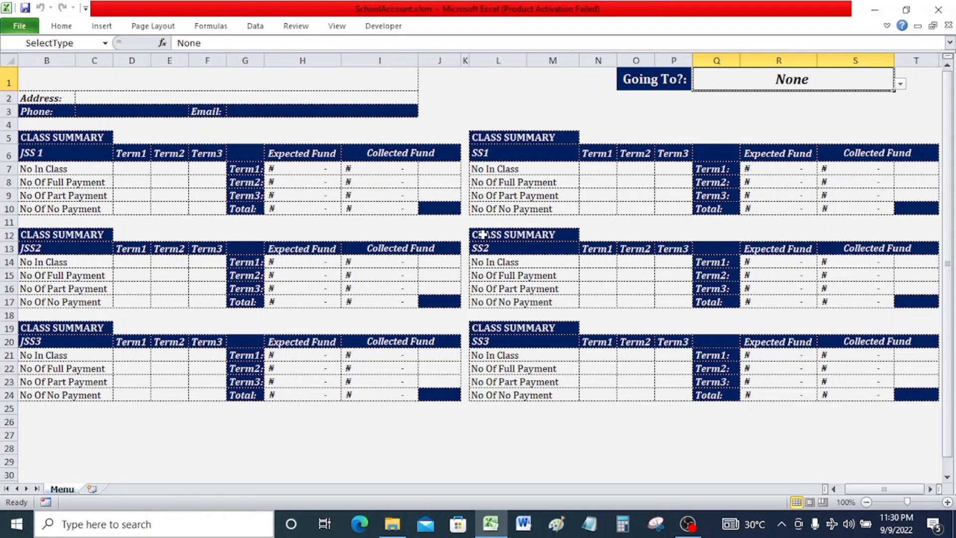
# Enter the school name "CityHills Academy" in the title cell.
pyautogui.click(330, 77)
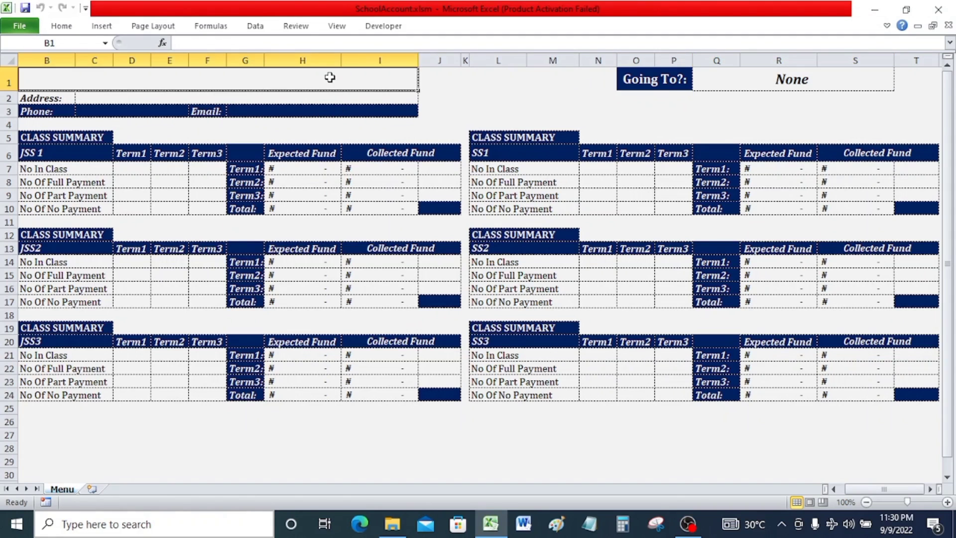
pyautogui.write('City')
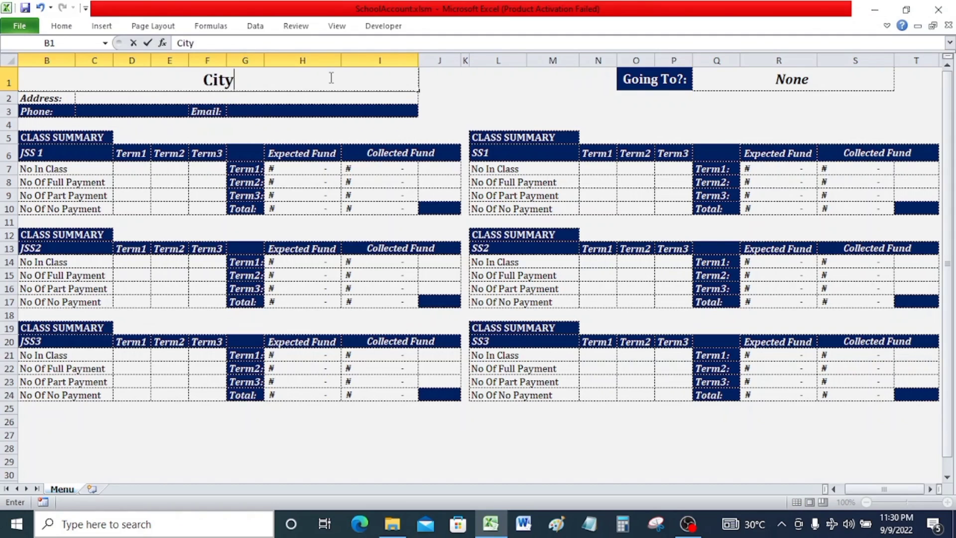
pyautogui.write('Hills')
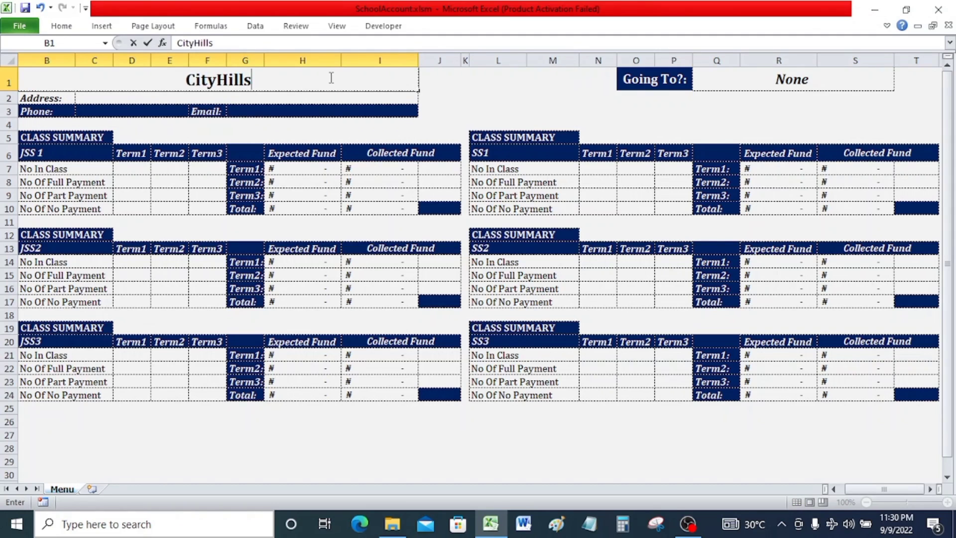
pyautogui.write(' Acade')
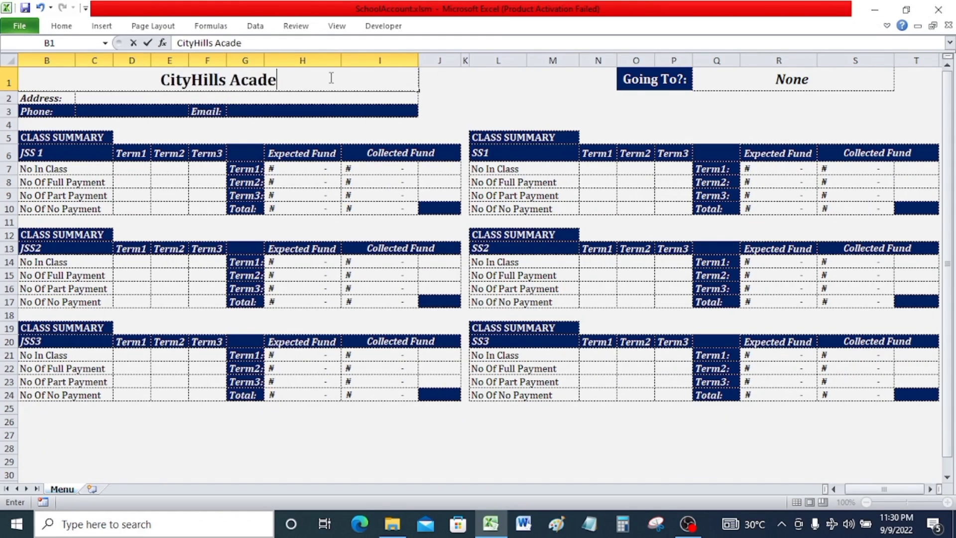
pyautogui.write('my')
pyautogui.press('Return')
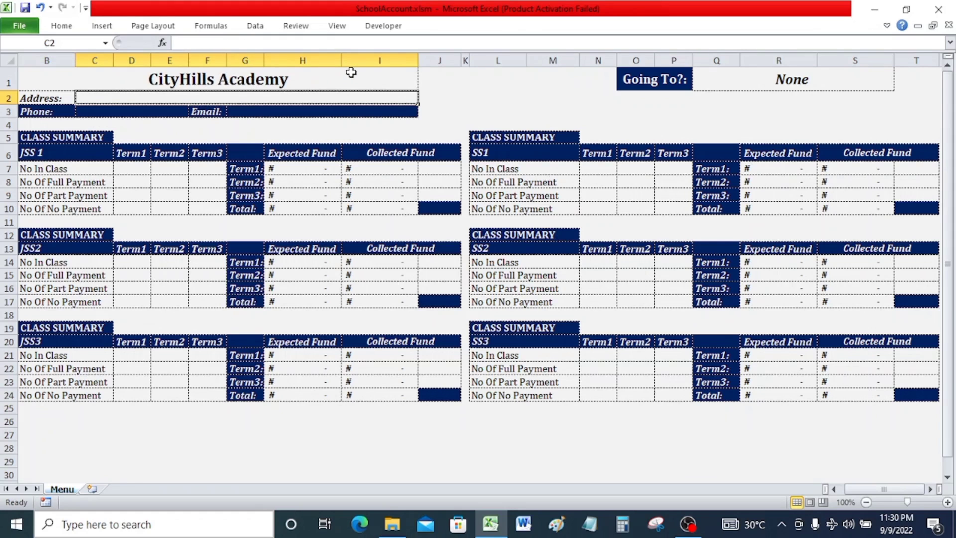
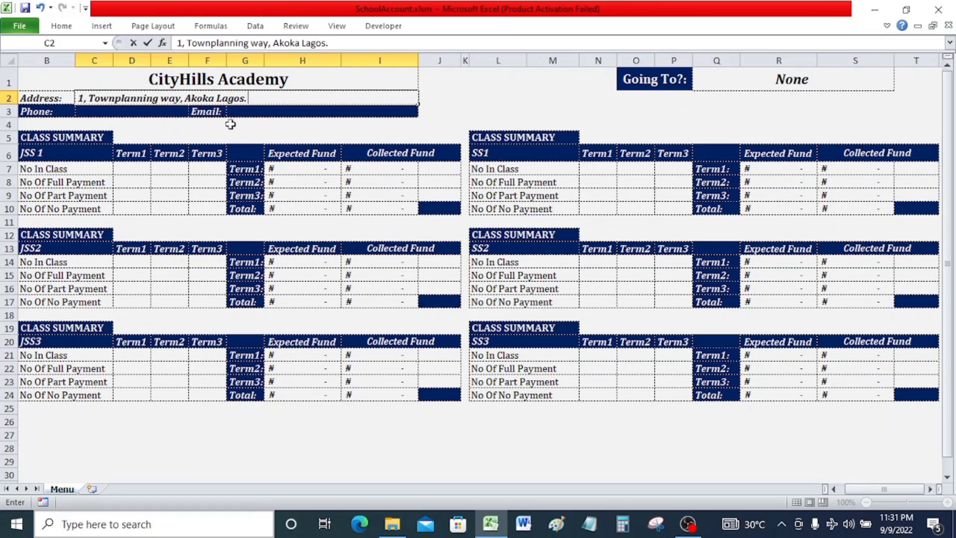
# Enter the school's phone number in the Phone field.
pyautogui.click(168, 111)
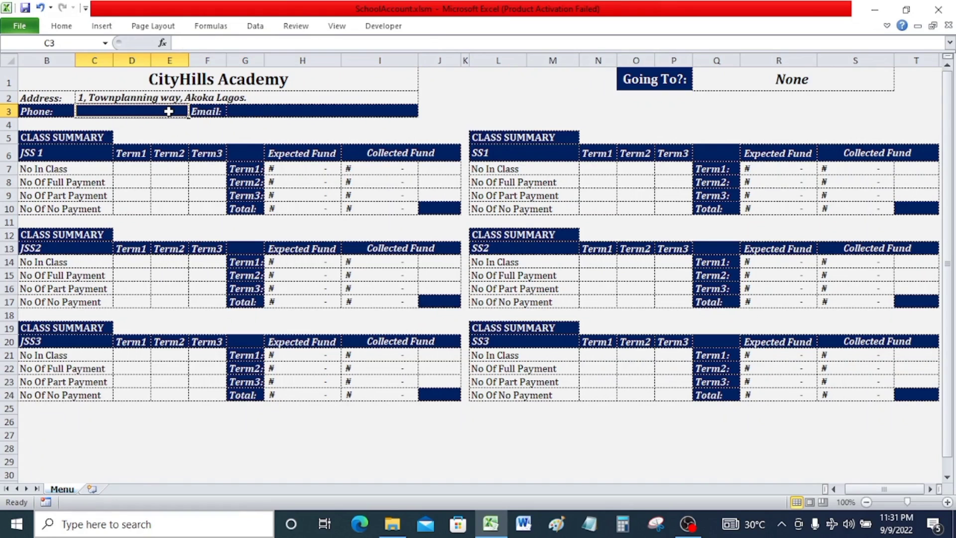
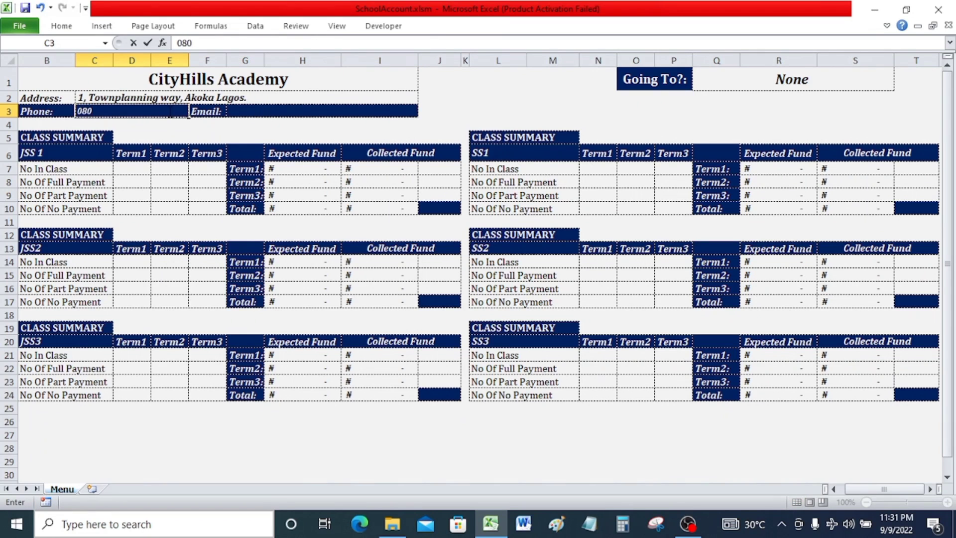
# Fill in the school's e-mail address in the Email field.
pyautogui.click(326, 112)
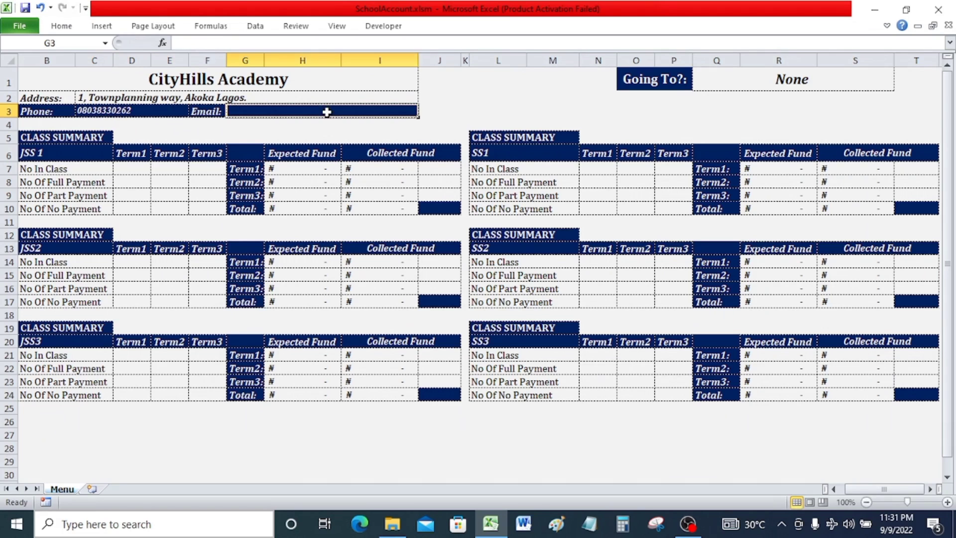
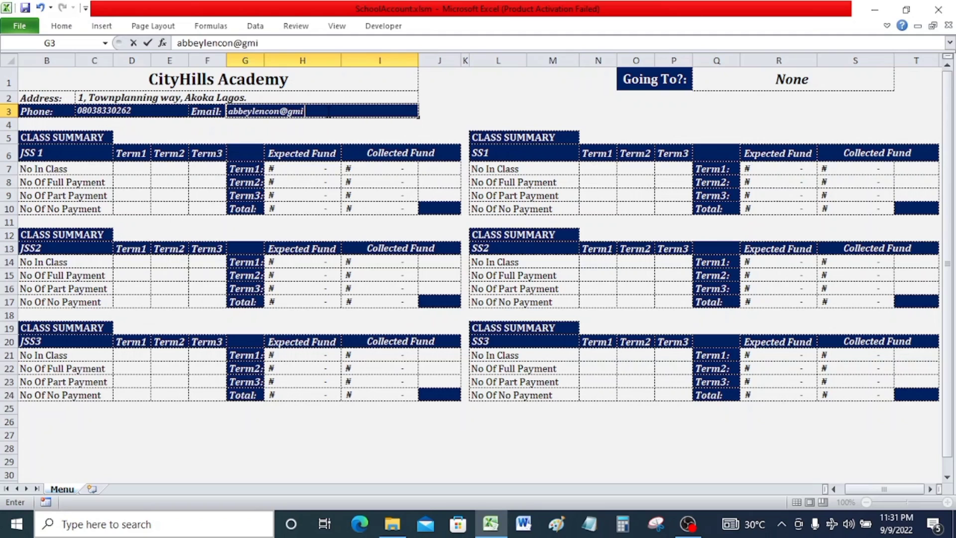
pyautogui.press('Return')
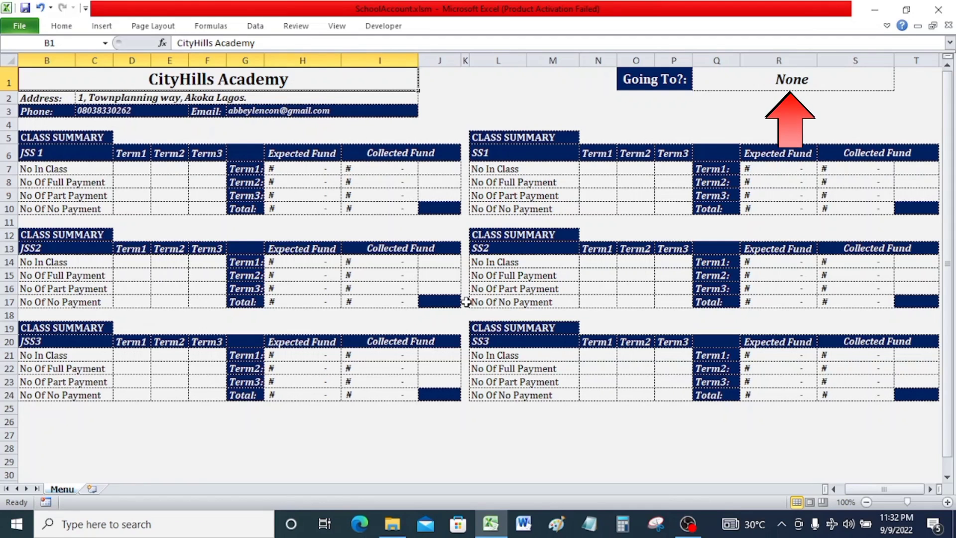
# Browse the entries of the Going To drop-down list of sheet destinations.
pyautogui.click(786, 83)
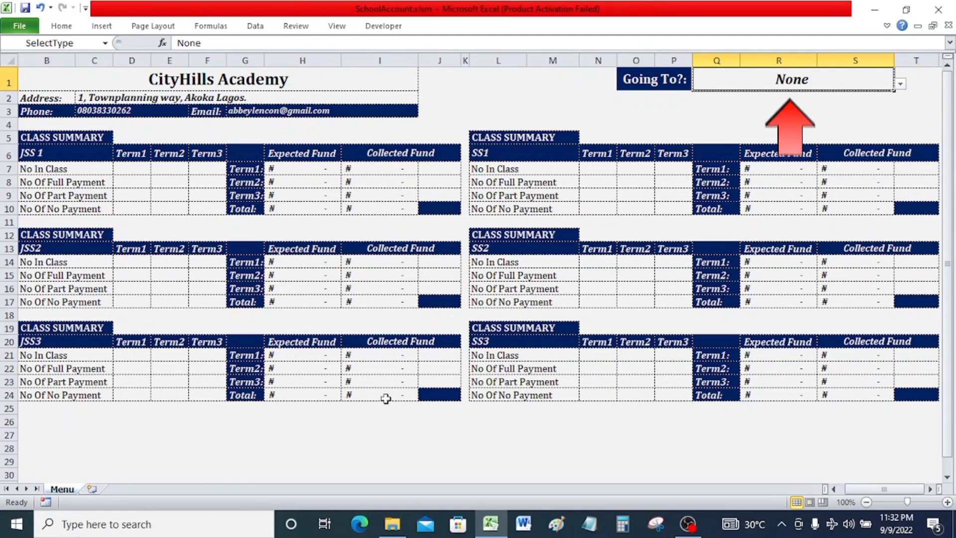
pyautogui.click(900, 86)
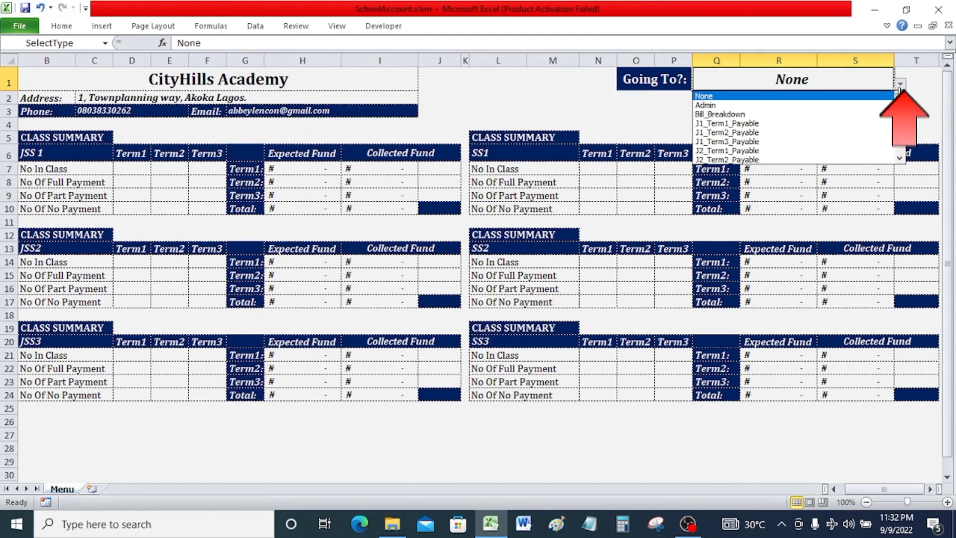
pyautogui.click(901, 86)
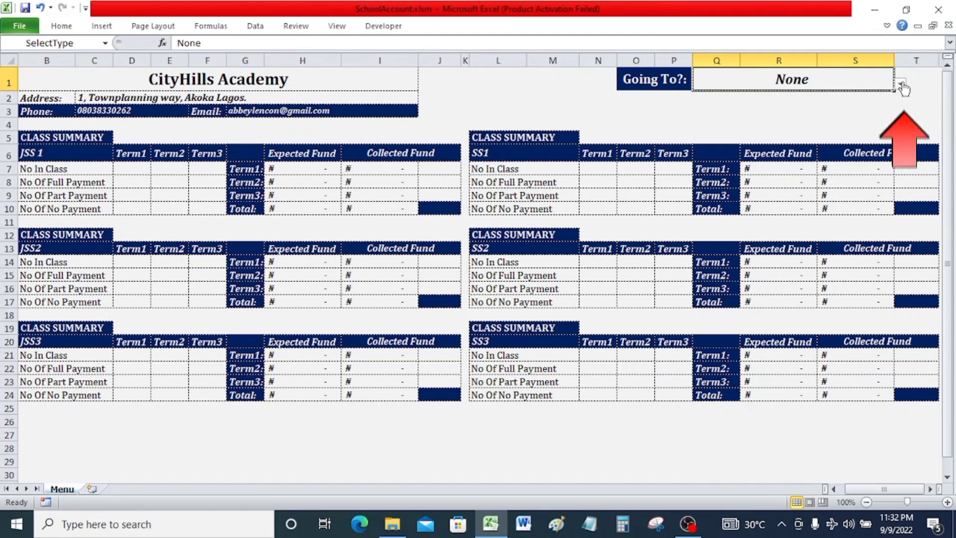
pyautogui.click(901, 86)
pyautogui.click(901, 86)
pyautogui.click(901, 86)
pyautogui.click(901, 86)
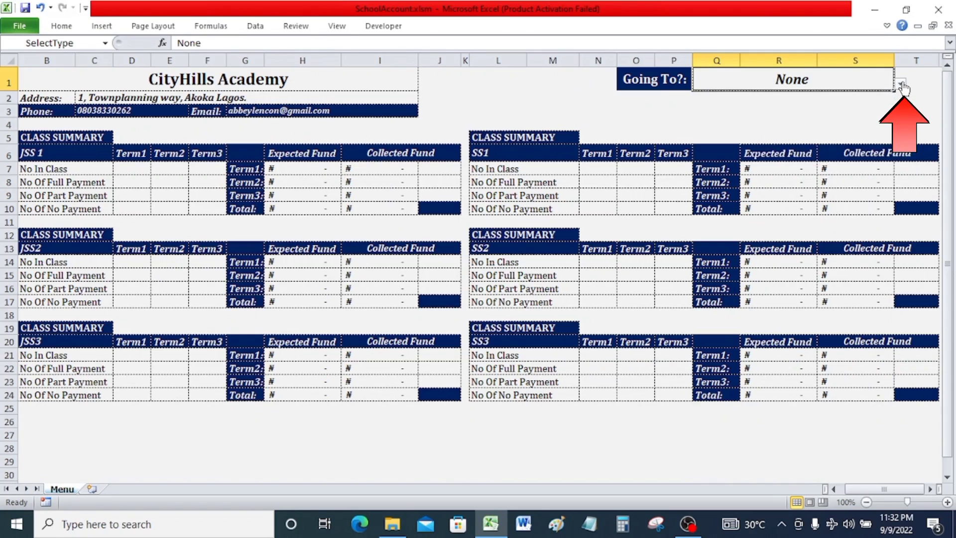
pyautogui.click(901, 85)
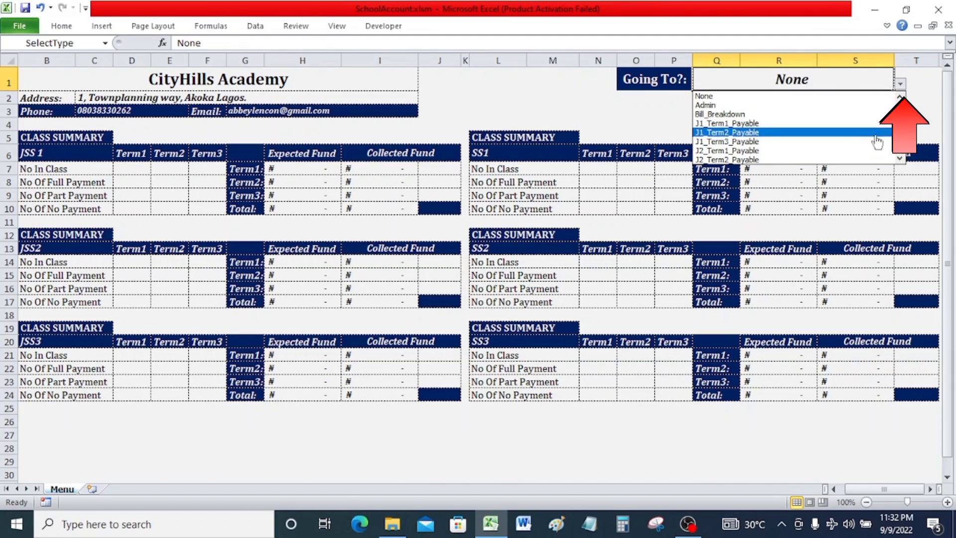
pyautogui.click(899, 159)
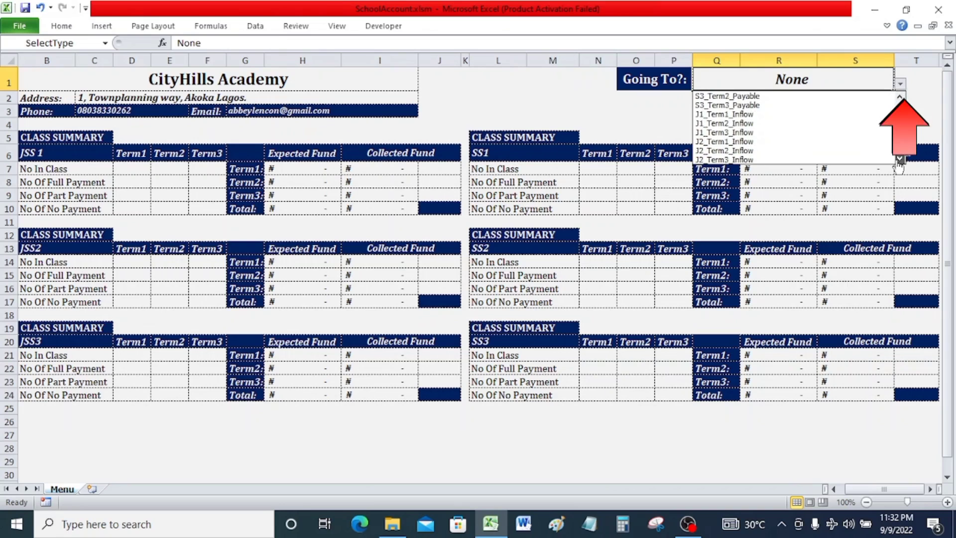
pyautogui.click(902, 98)
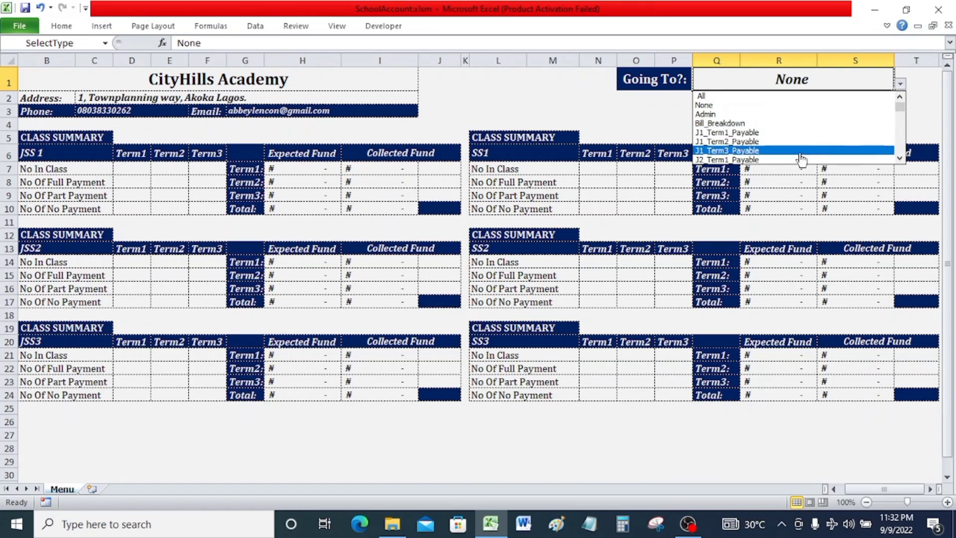
pyautogui.click(736, 107)
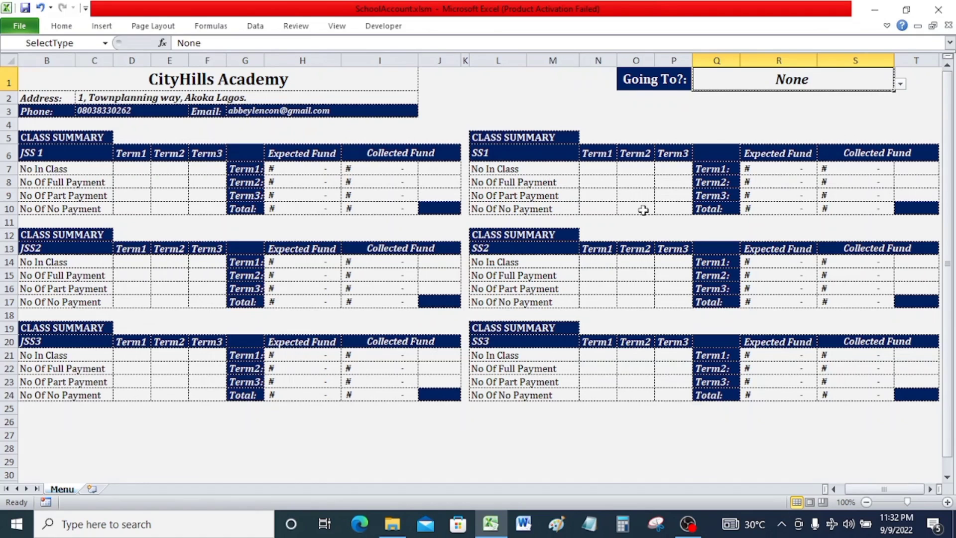
# Select Admin as the Going To destination and scroll through the Payable and Inflow entries.
pyautogui.click(900, 84)
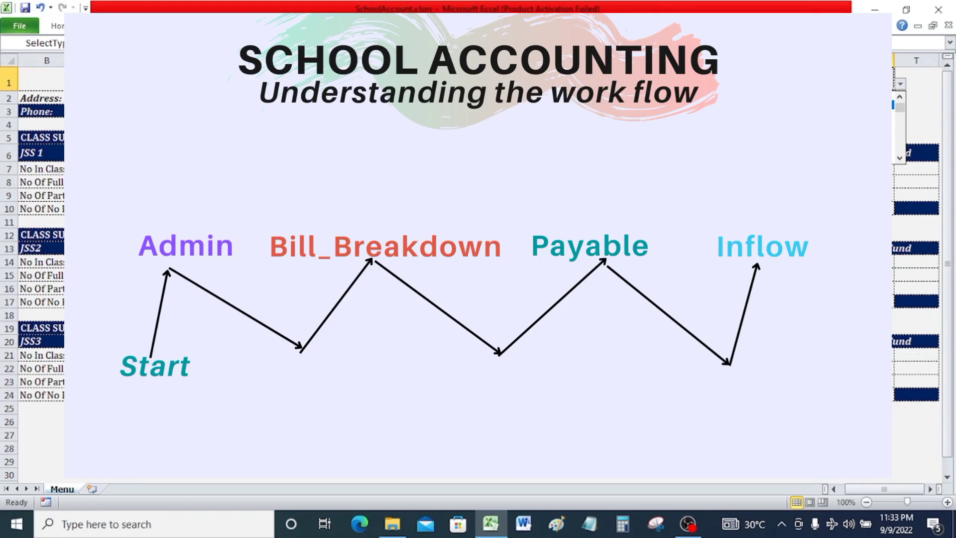
pyautogui.click(857, 105)
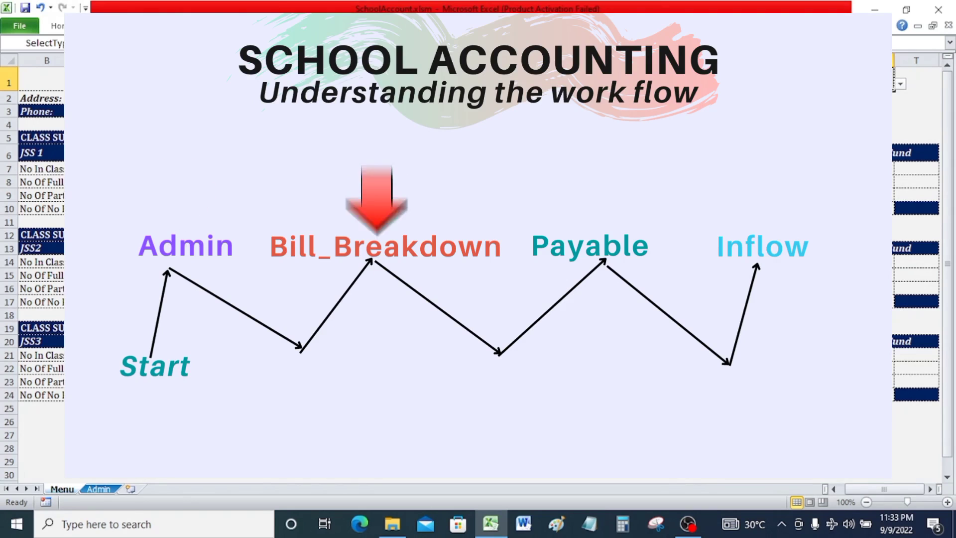
pyautogui.click(900, 85)
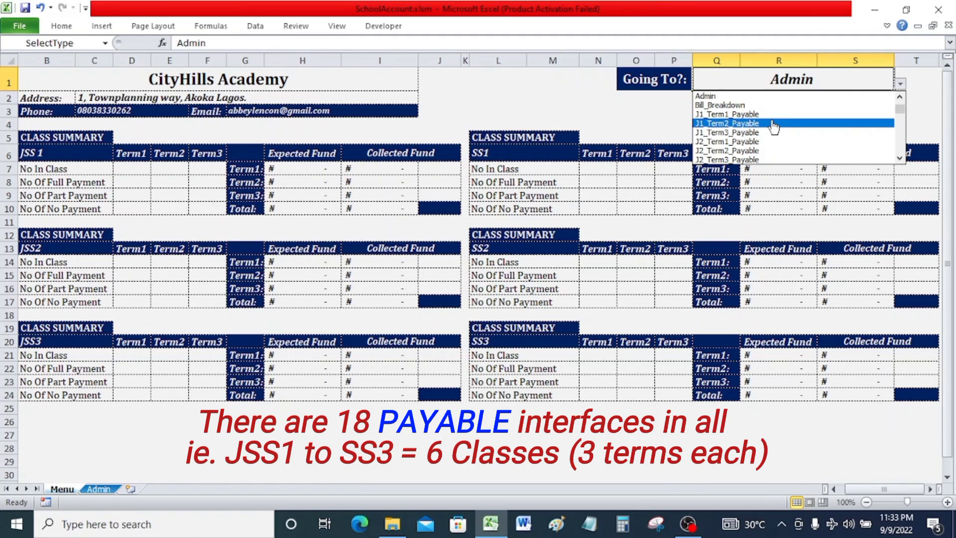
pyautogui.moveTo(900, 109); pyautogui.dragTo(899, 133)
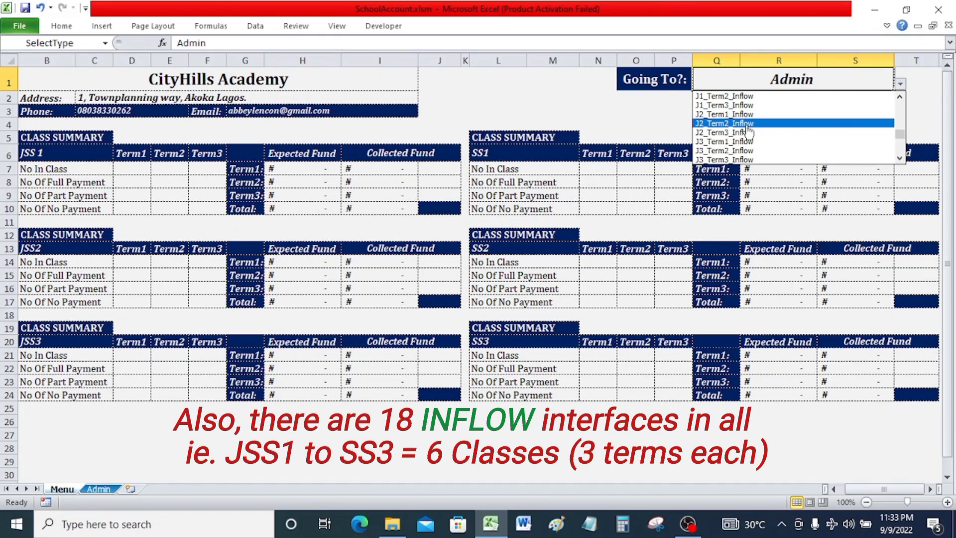
pyautogui.moveTo(900, 133); pyautogui.dragTo(905, 88)
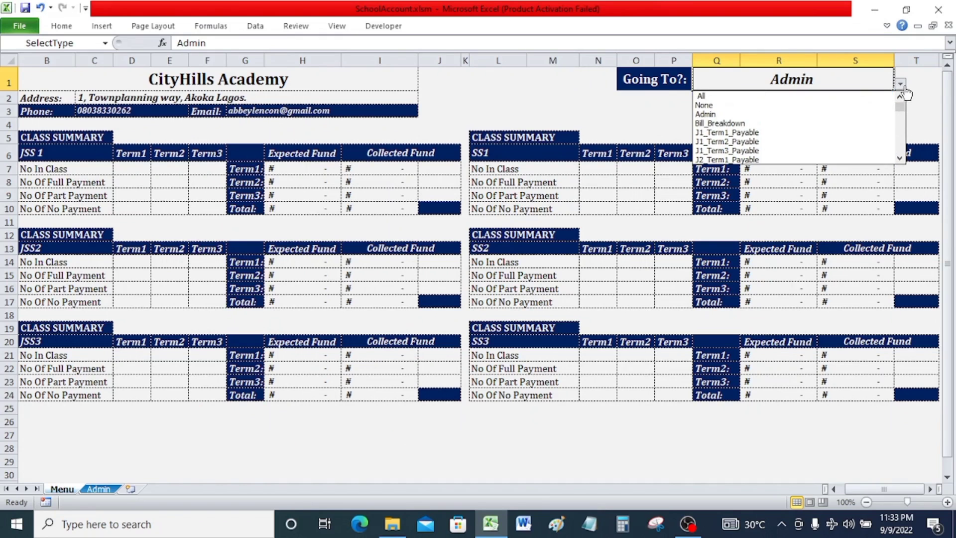
pyautogui.click(821, 118)
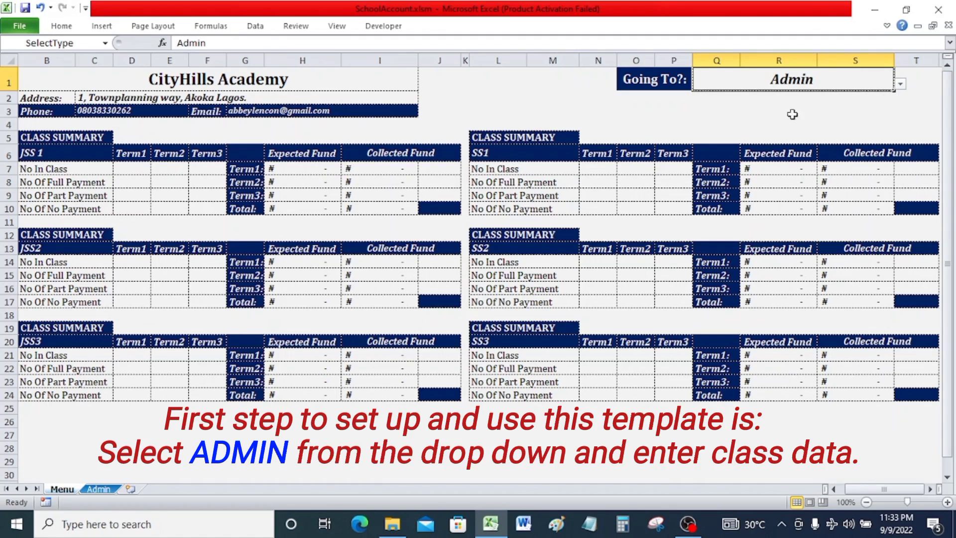
# Switch the Going To selection to None and back to Admin.
pyautogui.click(901, 84)
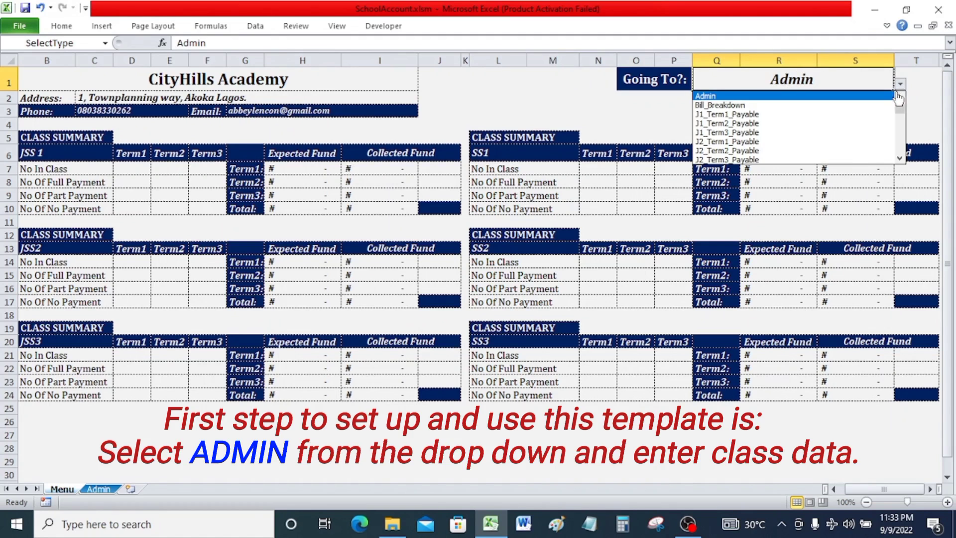
pyautogui.scroll(1, 899, 100)
pyautogui.click(843, 103)
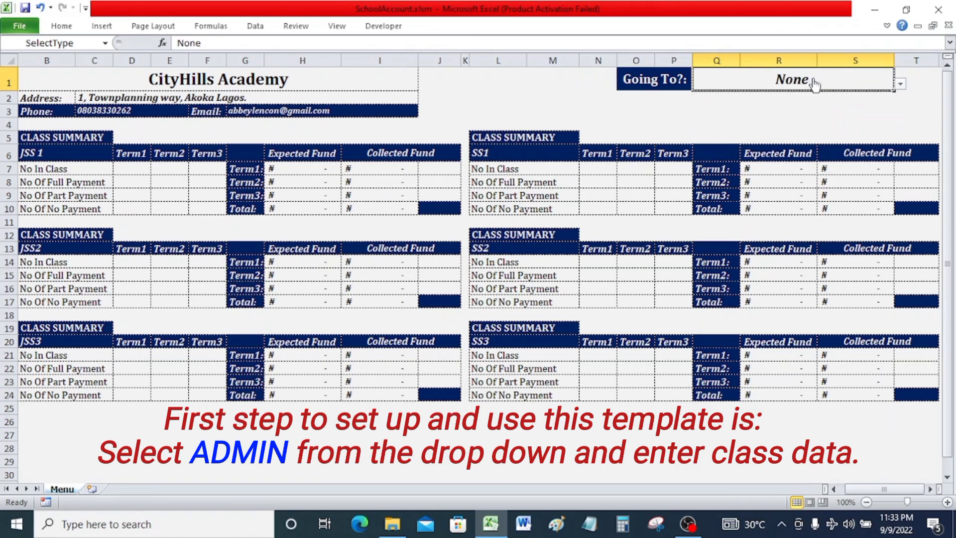
pyautogui.click(900, 84)
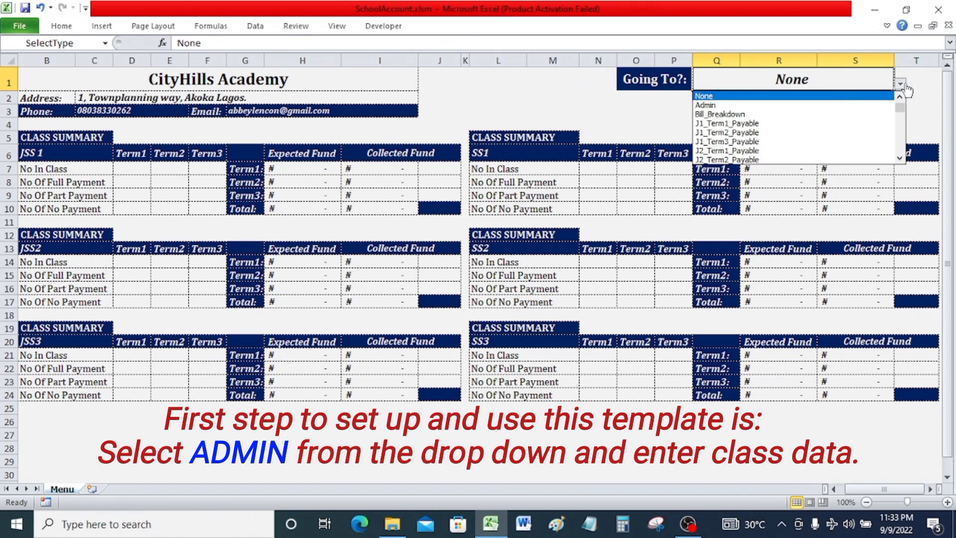
pyautogui.click(829, 104)
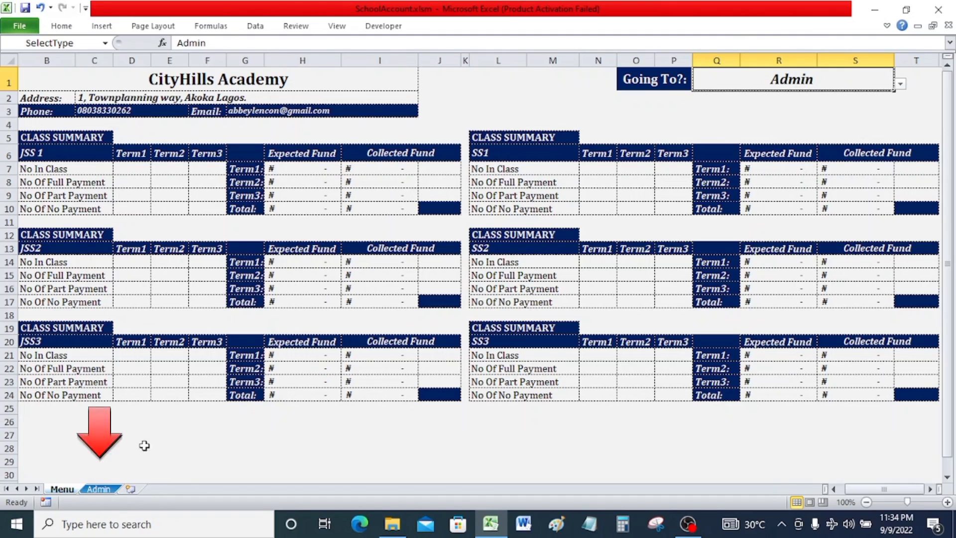
# Open the Admin sheet and select the student name lists in the class columns.
pyautogui.click(97, 489)
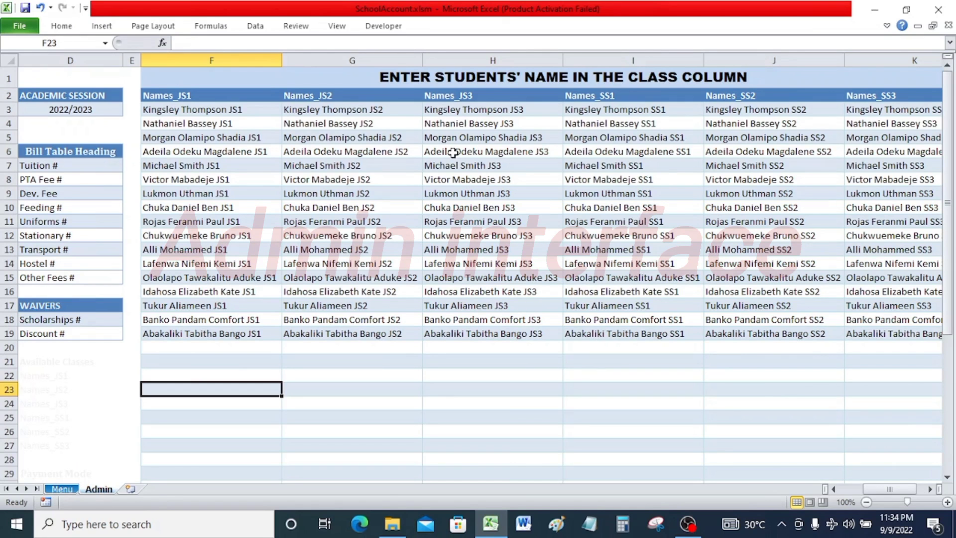
pyautogui.moveTo(249, 114); pyautogui.dragTo(848, 462)
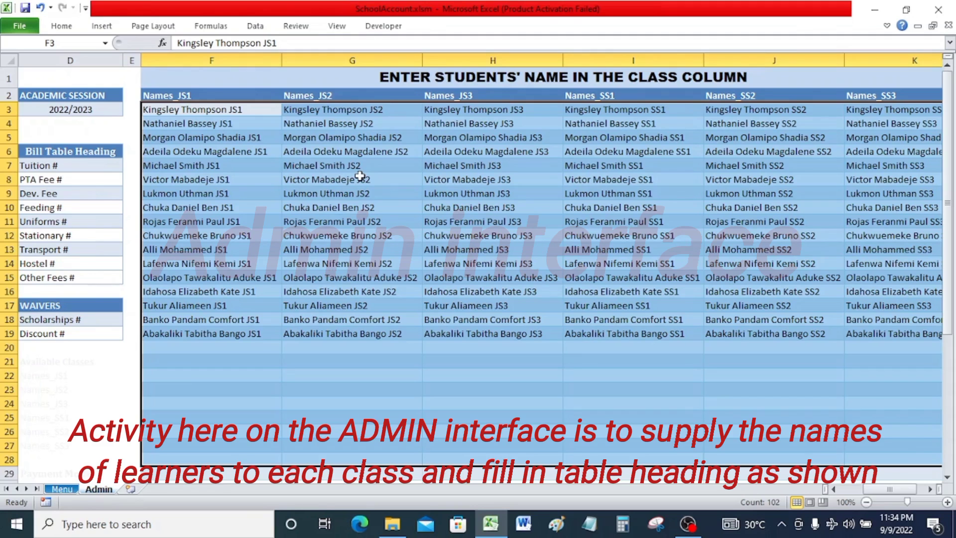
# Select the JS1, JS2 and JS3 name columns, then the whole block of class name lists.
pyautogui.moveTo(262, 113); pyautogui.dragTo(263, 421)
pyautogui.moveTo(332, 109); pyautogui.dragTo(318, 411)
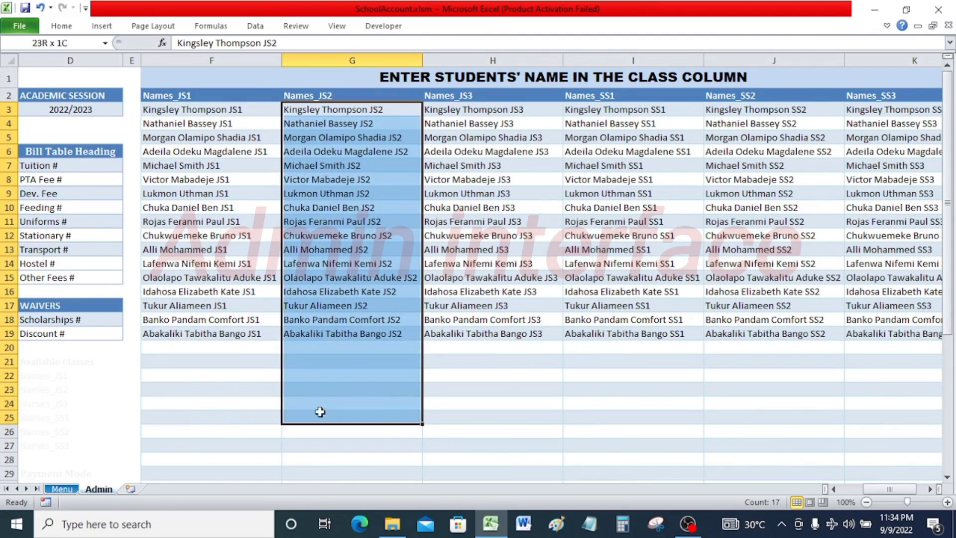
pyautogui.moveTo(475, 112); pyautogui.dragTo(468, 398)
pyautogui.moveTo(214, 112); pyautogui.dragTo(895, 492)
# Scroll through the class name lists to see the empty rows below the students.
pyautogui.scroll(2, 634, 262)
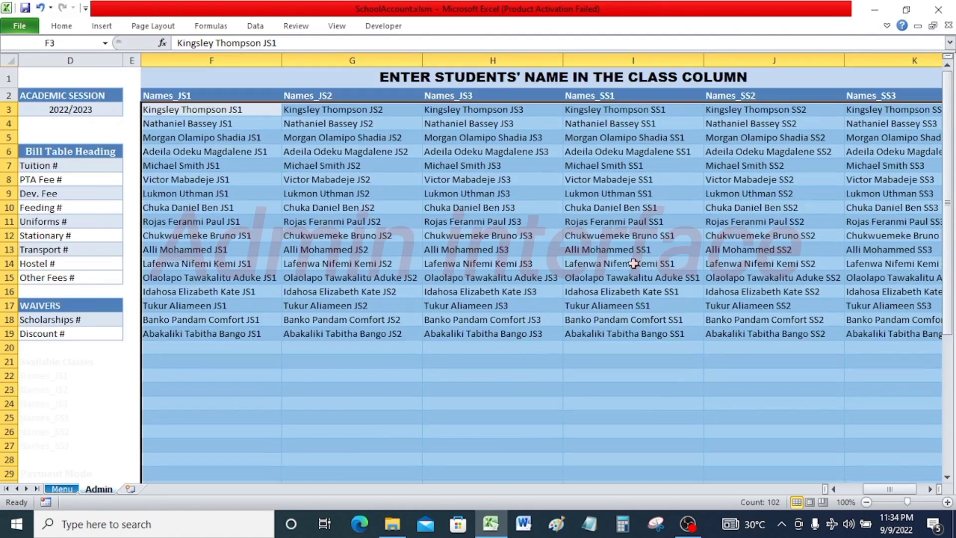
pyautogui.scroll(-1, 414, 171)
pyautogui.scroll(-2, 413, 171)
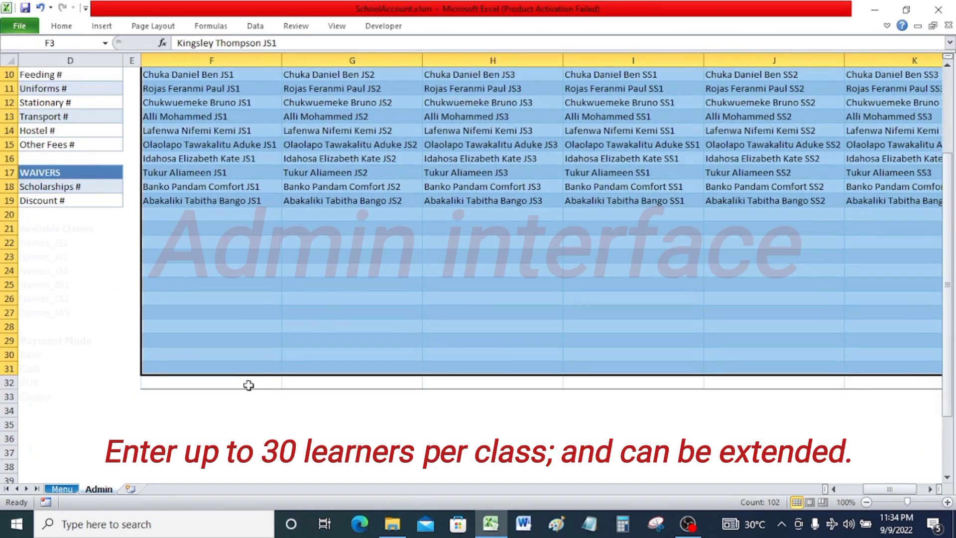
pyautogui.scroll(3, 285, 381)
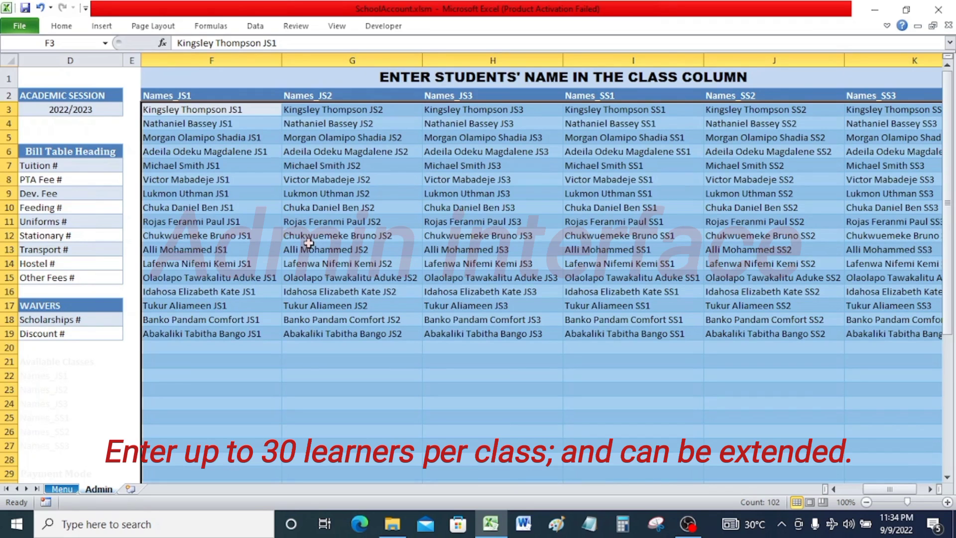
pyautogui.scroll(-2, 311, 244)
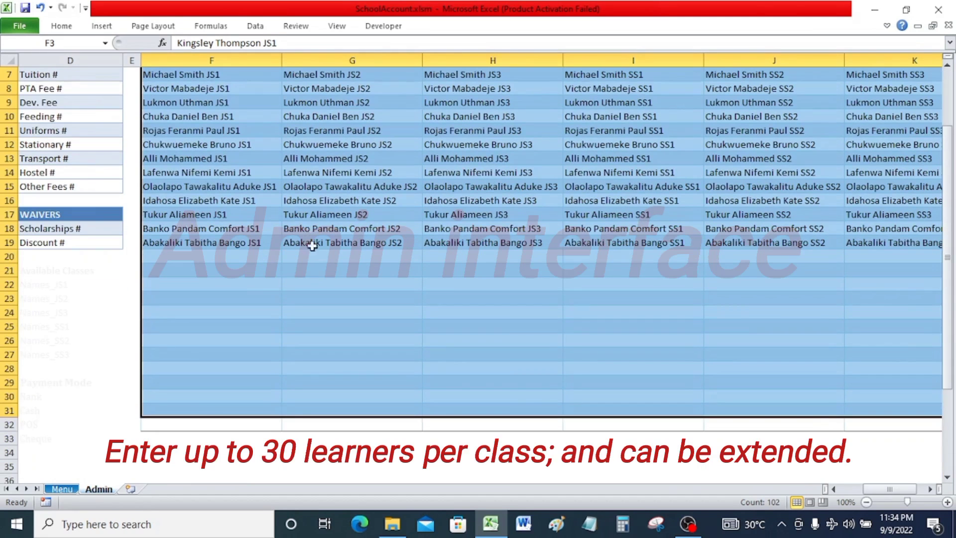
pyautogui.scroll(2, 318, 264)
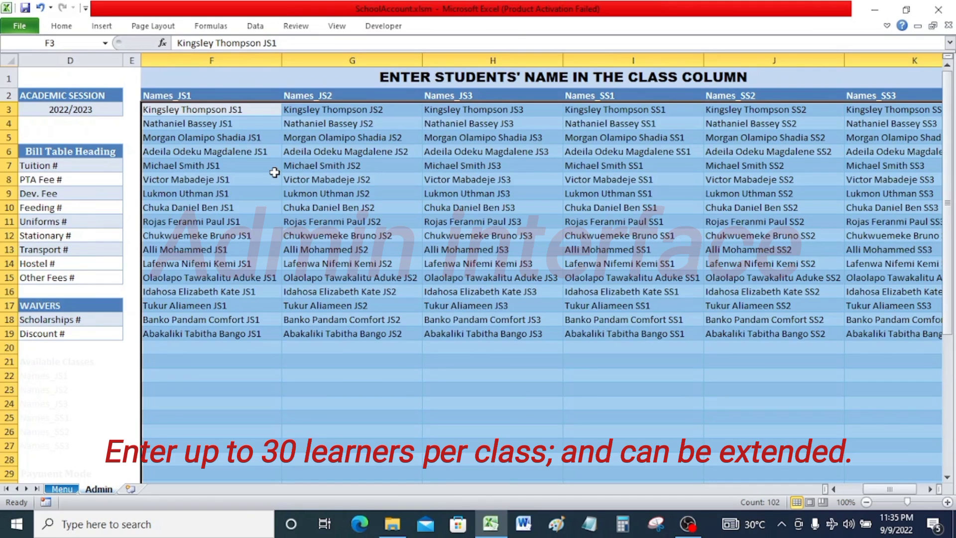
pyautogui.scroll(-2, 274, 172)
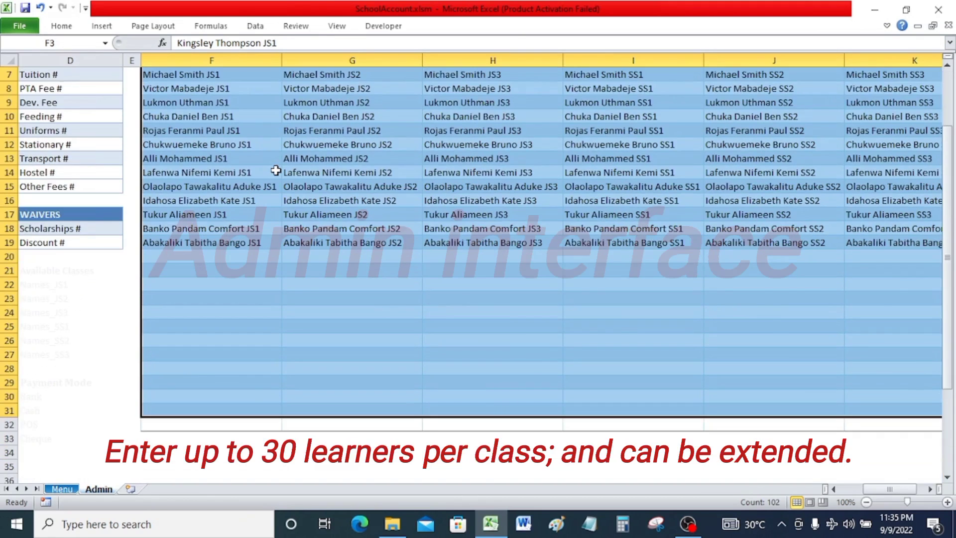
pyautogui.scroll(2, 276, 170)
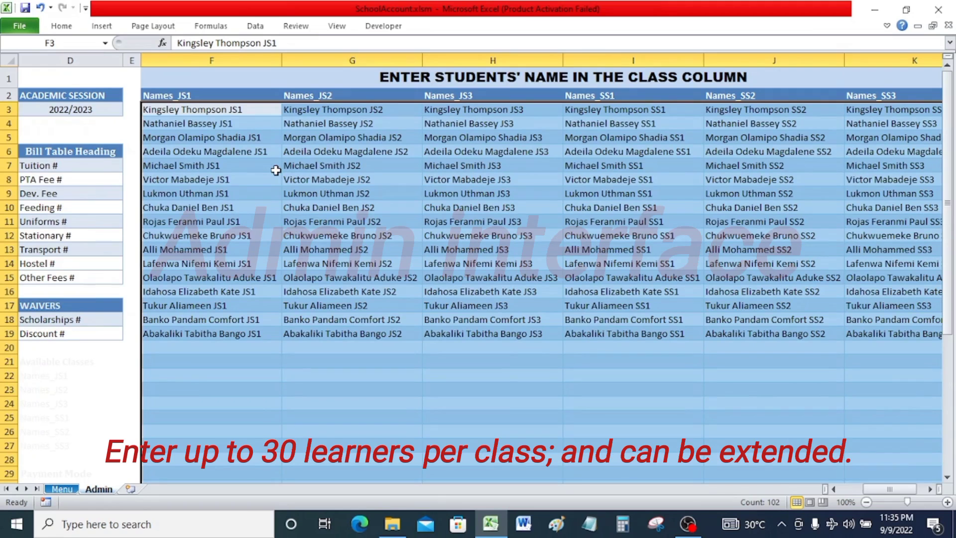
pyautogui.scroll(-2, 257, 143)
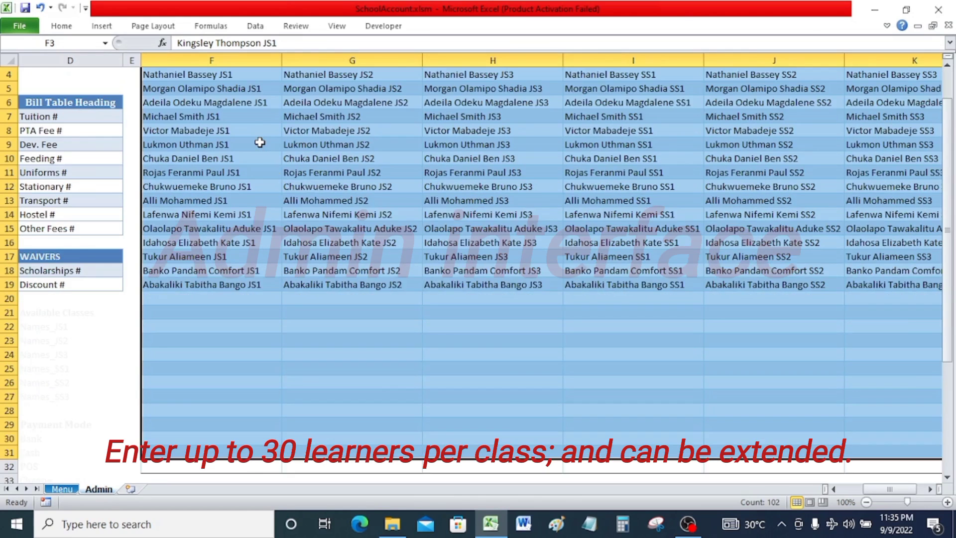
pyautogui.scroll(2, 259, 142)
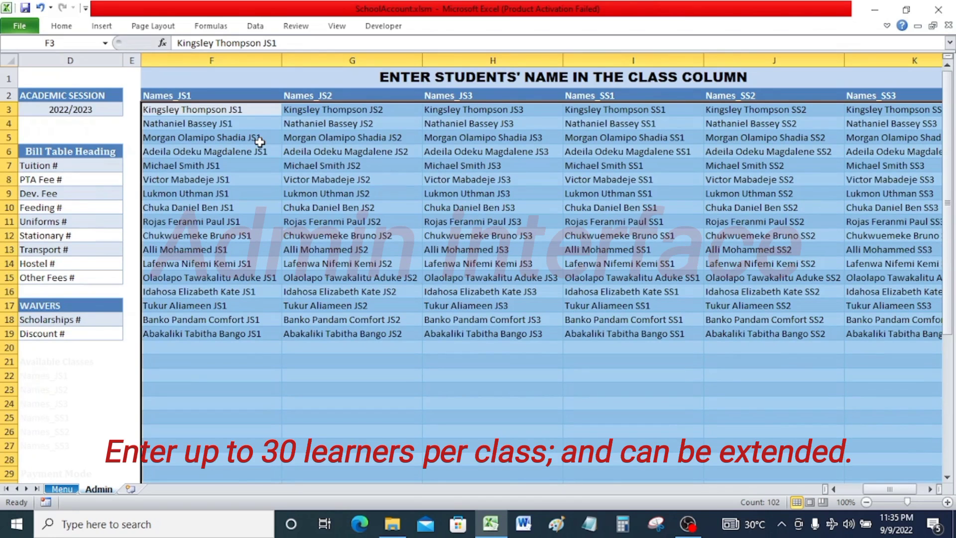
# Select the bill table headings range and step through each heading cell from Tuition # to Other Fees #.
pyautogui.moveTo(48, 164); pyautogui.dragTo(47, 278)
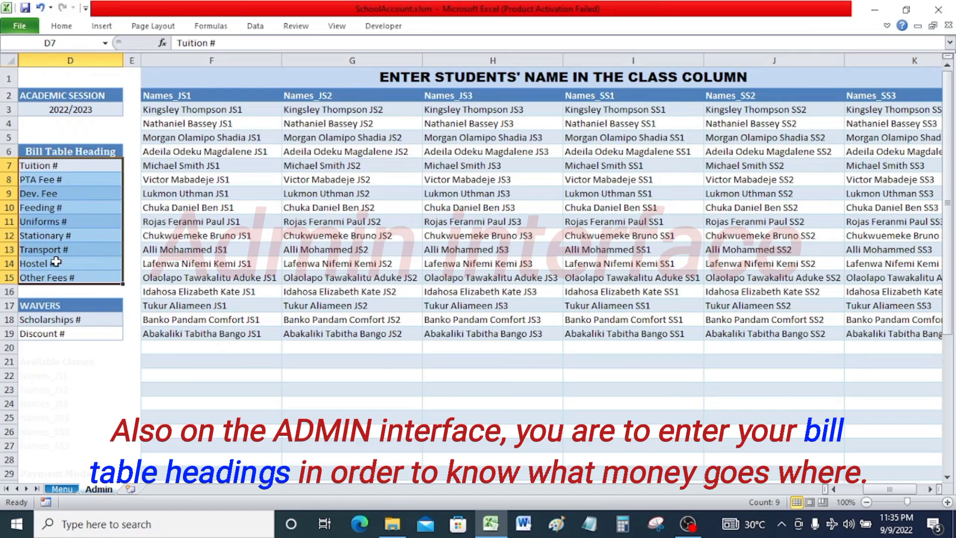
pyautogui.moveTo(64, 167); pyautogui.dragTo(69, 275)
pyautogui.click(59, 167)
pyautogui.click(63, 180)
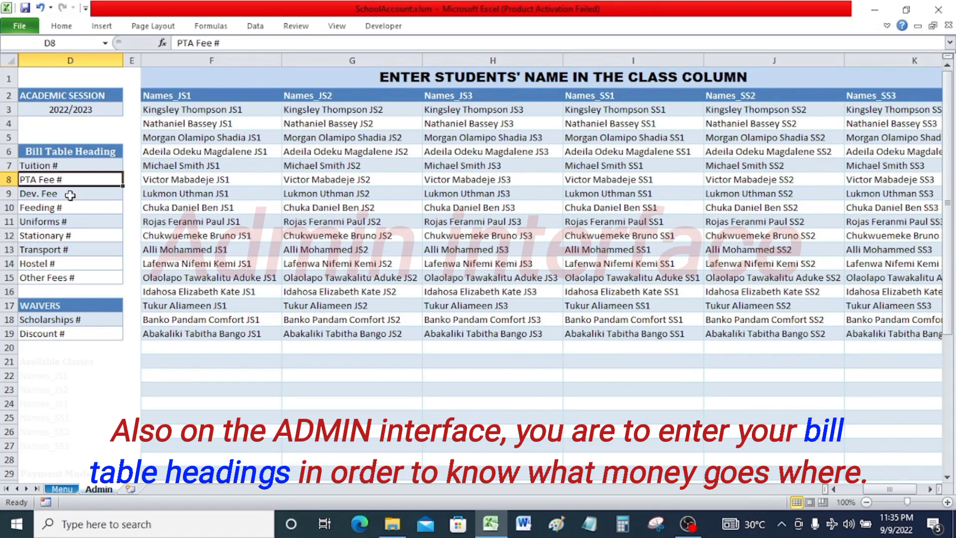
pyautogui.click(70, 195)
pyautogui.click(76, 209)
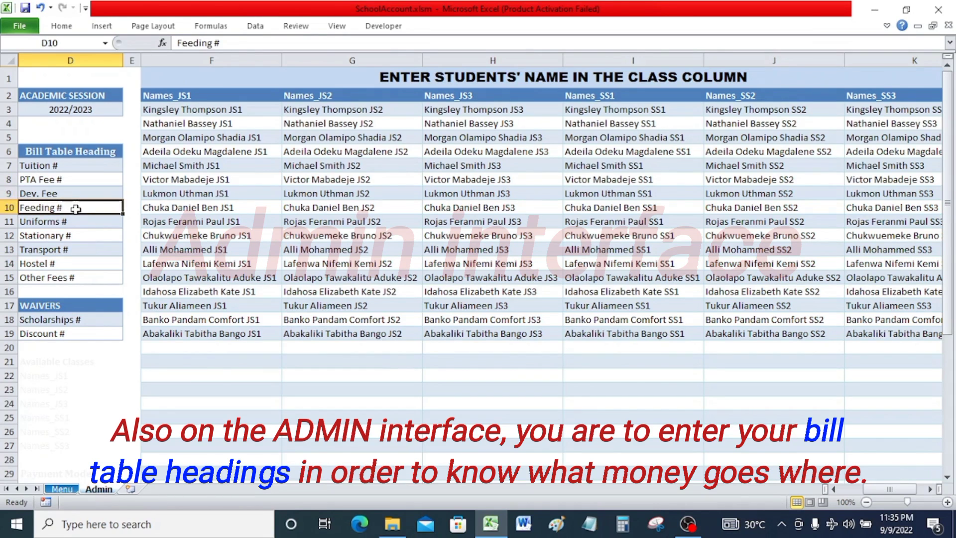
pyautogui.click(73, 223)
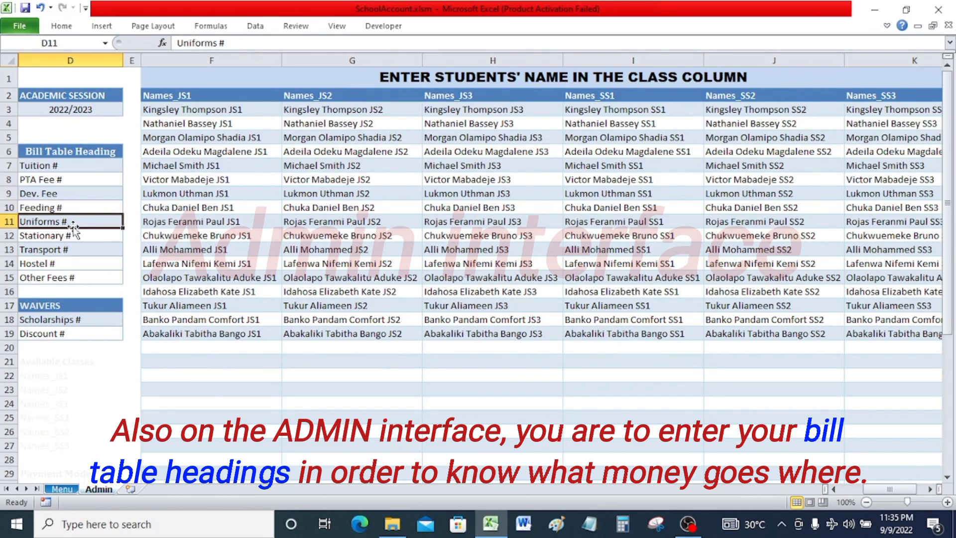
pyautogui.click(72, 236)
pyautogui.click(73, 251)
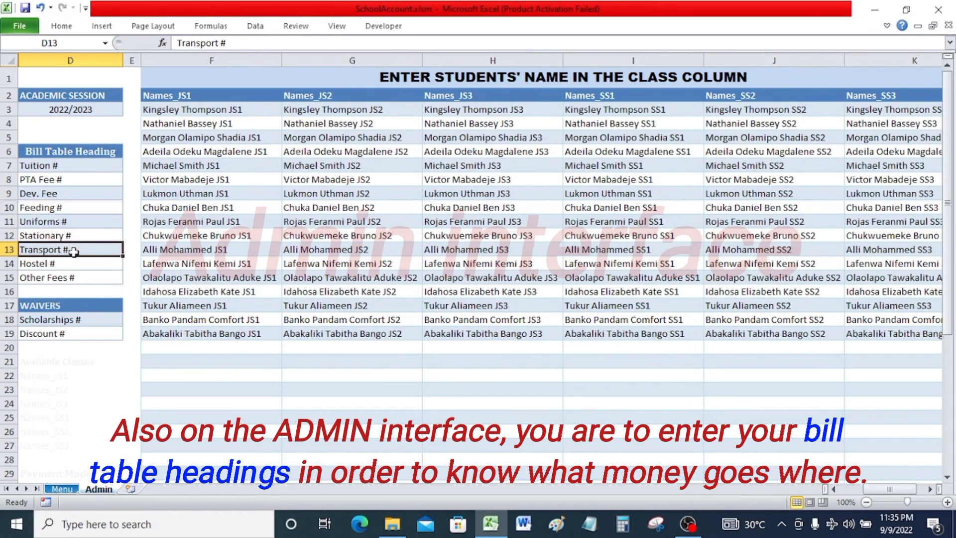
pyautogui.click(65, 263)
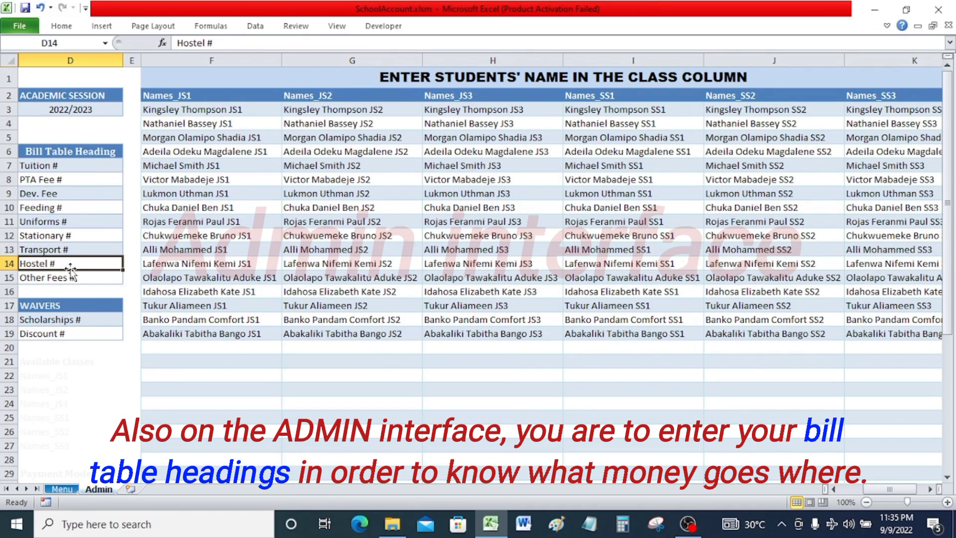
pyautogui.click(74, 278)
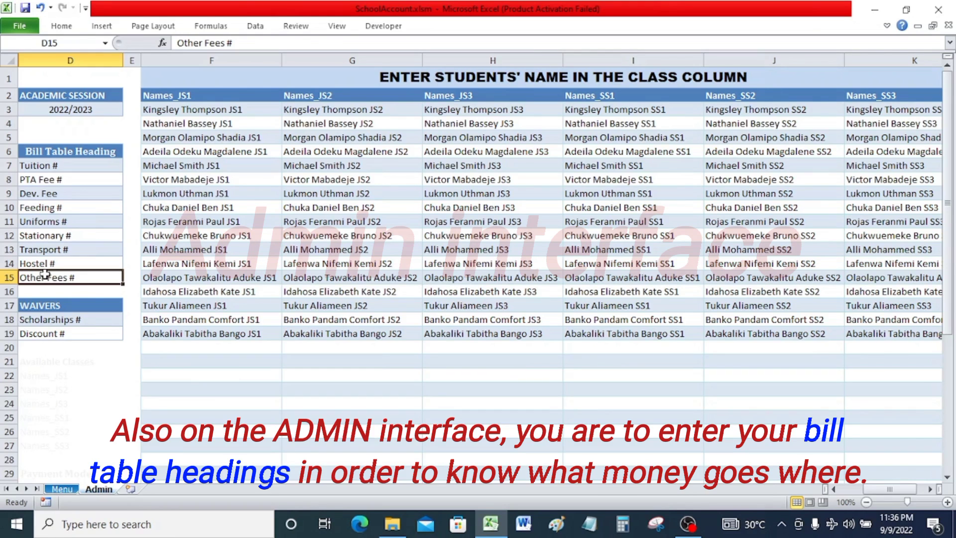
# Select the bill headings again and rename the Tuition # heading to School fee.
pyautogui.click(71, 162)
pyautogui.moveTo(70, 161); pyautogui.dragTo(64, 277)
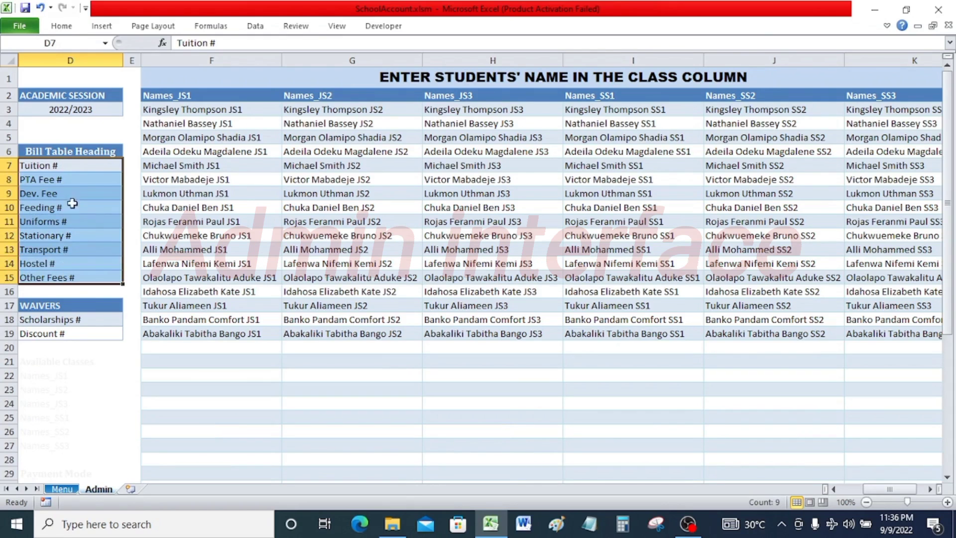
pyautogui.moveTo(81, 166); pyautogui.dragTo(81, 272)
pyautogui.click(75, 171)
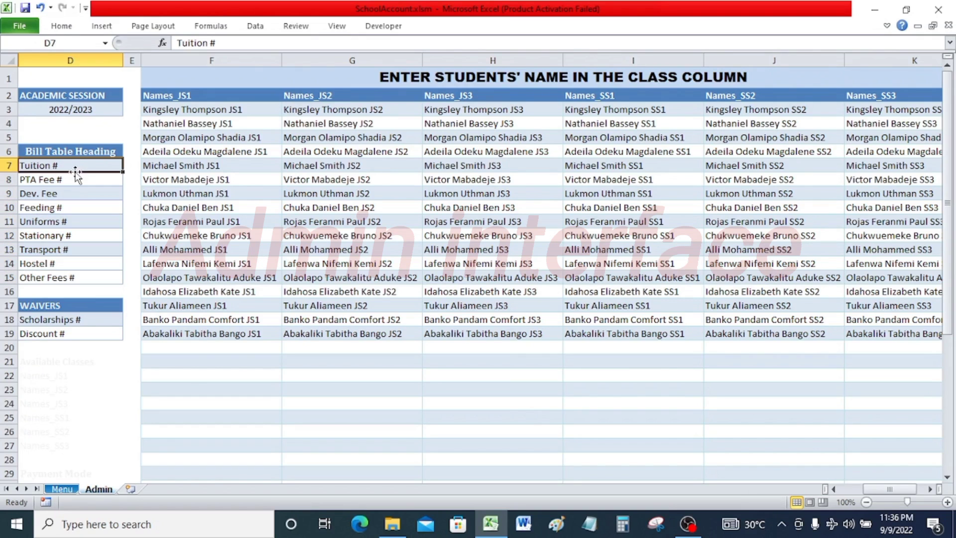
pyautogui.write('School')
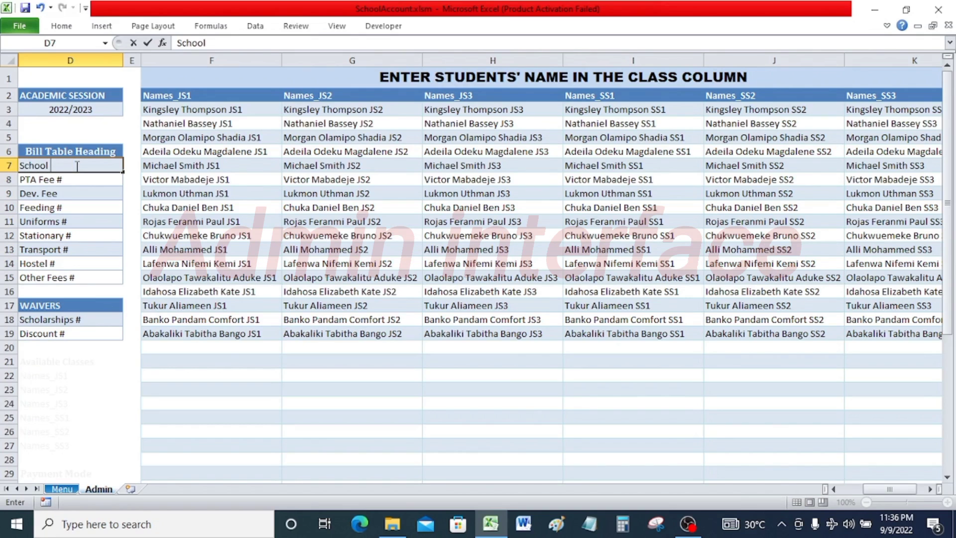
pyautogui.write(' fee')
pyautogui.press('Return')
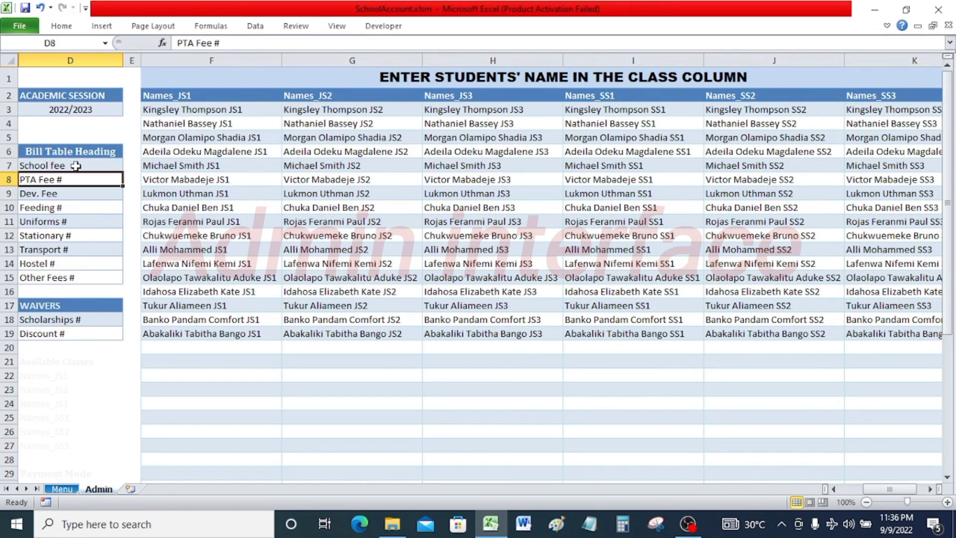
# Change the first bill heading back to Tuition #.
pyautogui.click(75, 165)
pyautogui.write('Tu')
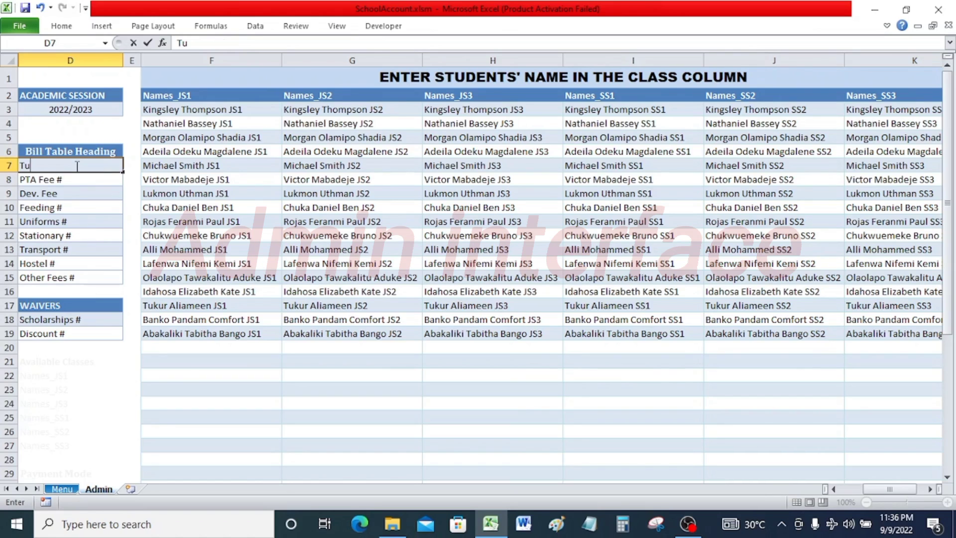
pyautogui.write('itip')
pyautogui.press('Return')
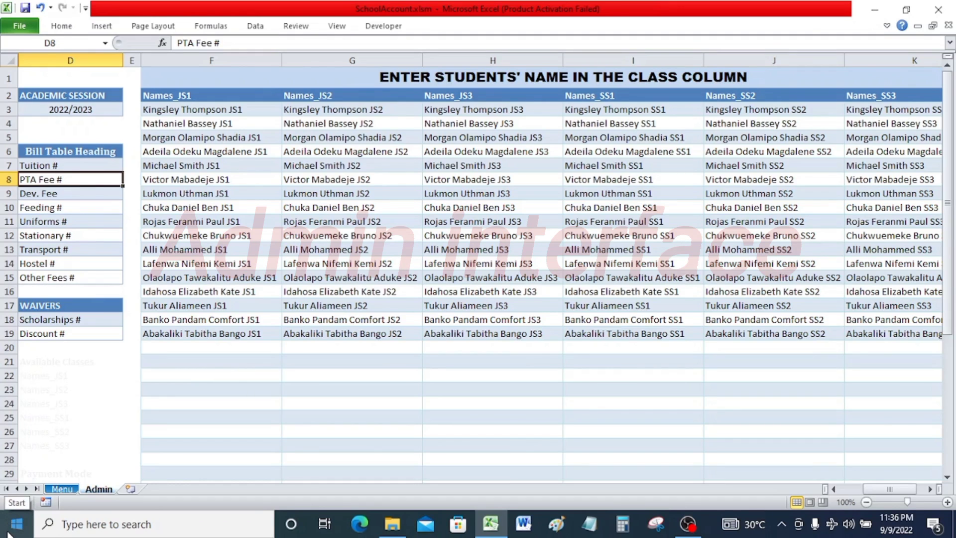
# Select the Scholarships # and Discount # waiver cells and the bill heading range in turn.
pyautogui.moveTo(62, 319); pyautogui.dragTo(63, 332)
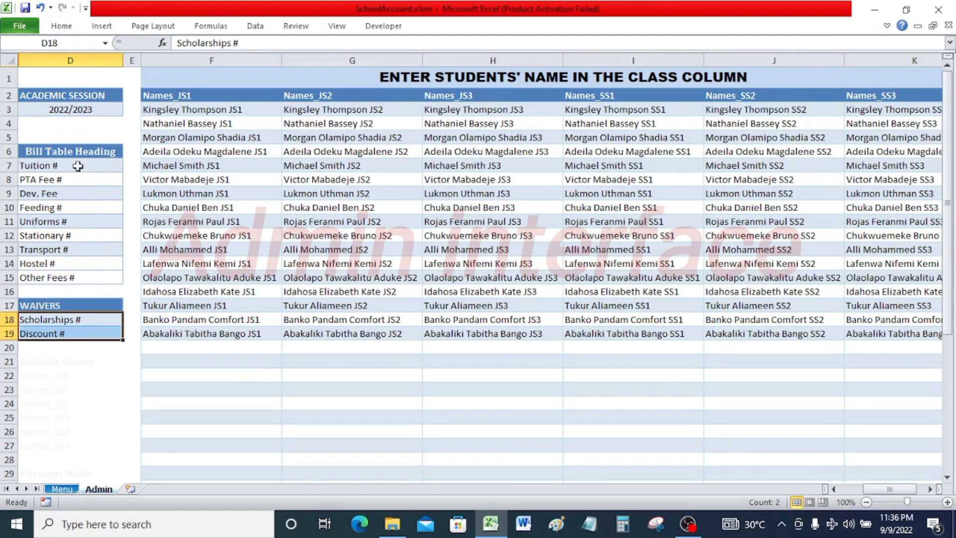
pyautogui.moveTo(77, 166); pyautogui.dragTo(81, 274)
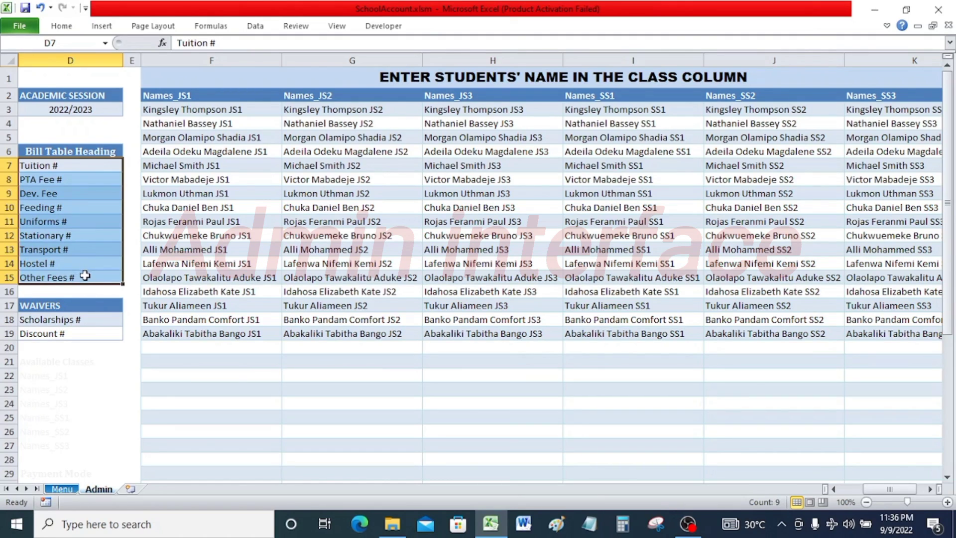
pyautogui.moveTo(81, 320); pyautogui.dragTo(81, 335)
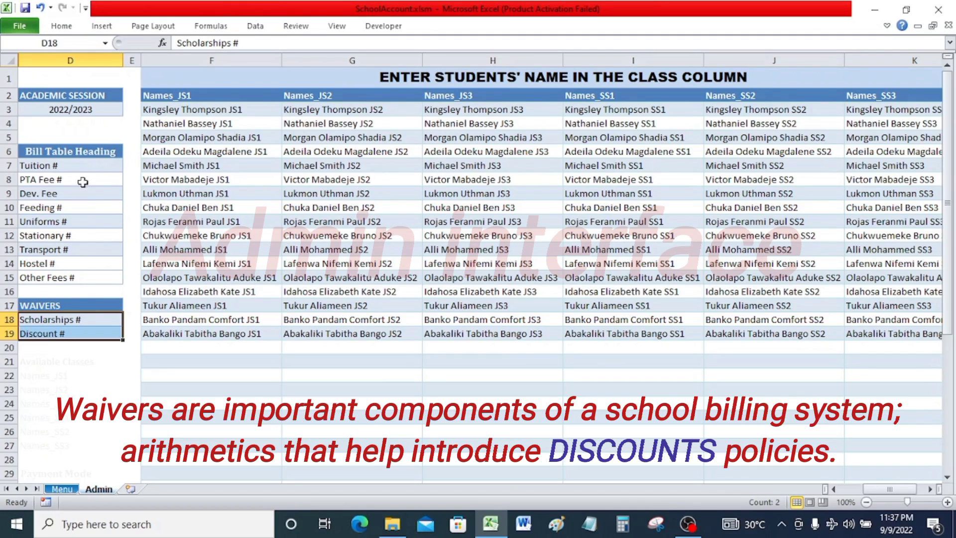
# Alternate between selecting the JS1 name list and the Scholarships # and Discount # waiver cells.
pyautogui.moveTo(179, 108); pyautogui.dragTo(189, 393)
pyautogui.moveTo(225, 107); pyautogui.dragTo(206, 390)
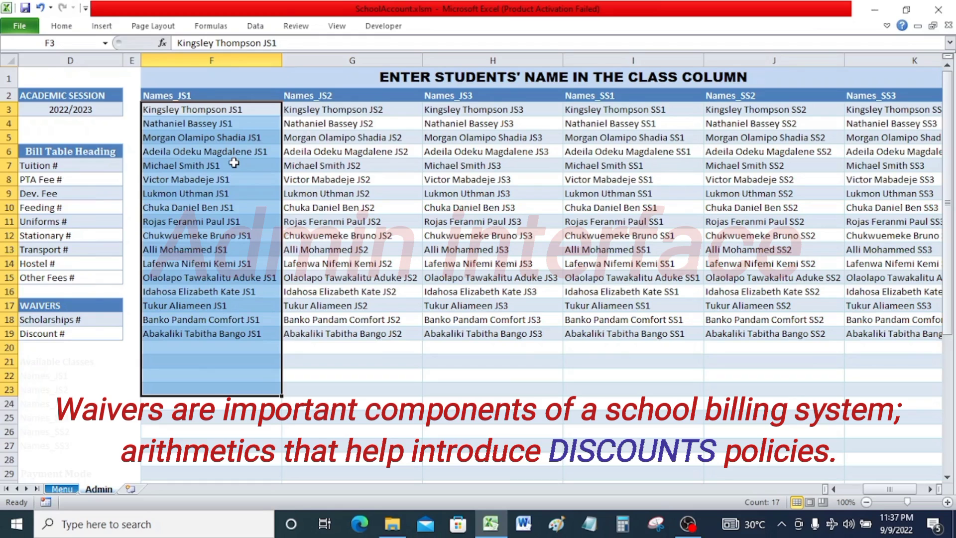
pyautogui.click(78, 319)
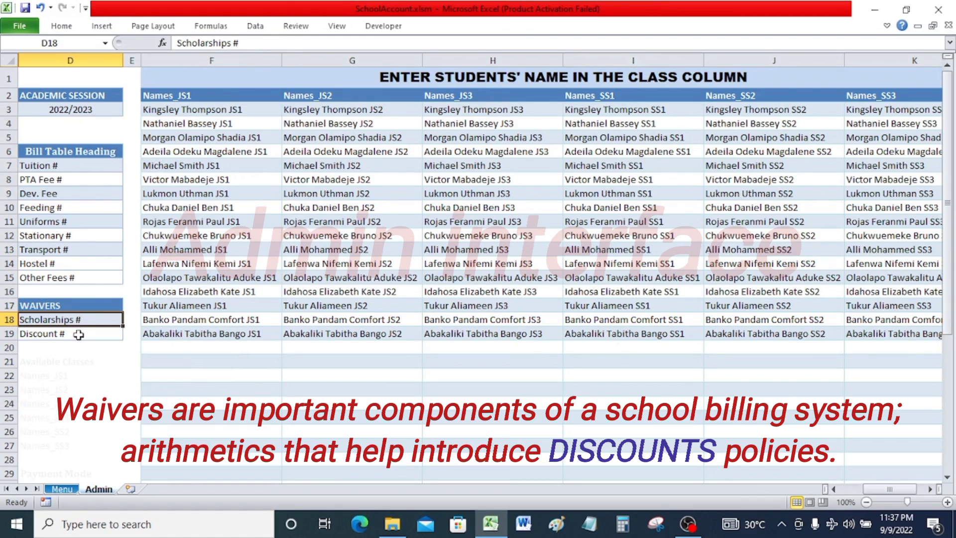
pyautogui.click(78, 334)
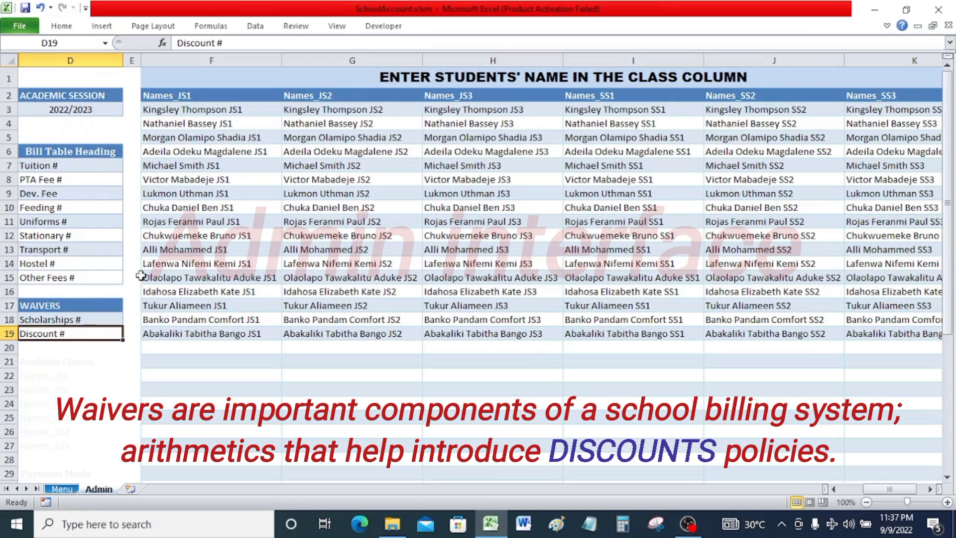
pyautogui.moveTo(206, 109); pyautogui.dragTo(200, 398)
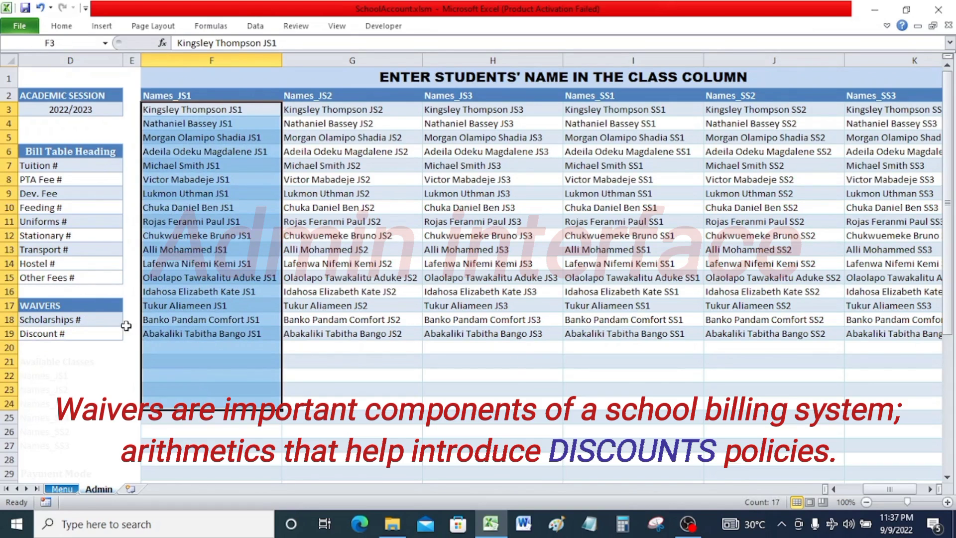
pyautogui.click(58, 317)
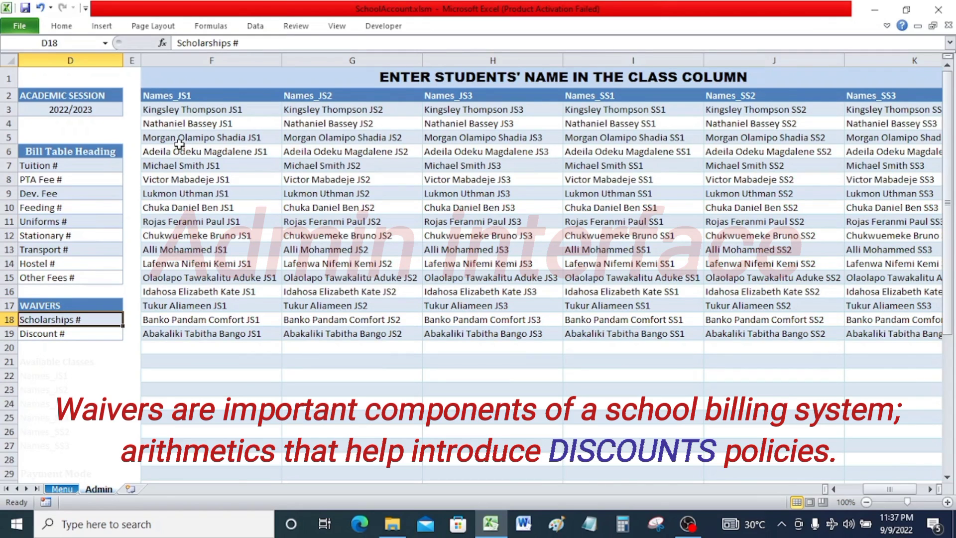
pyautogui.moveTo(206, 107); pyautogui.dragTo(161, 346)
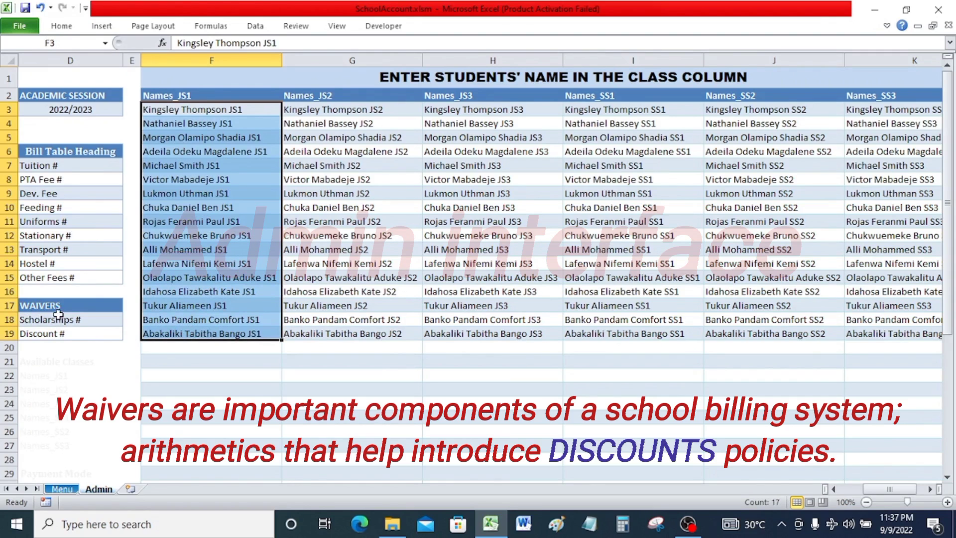
pyautogui.click(36, 319)
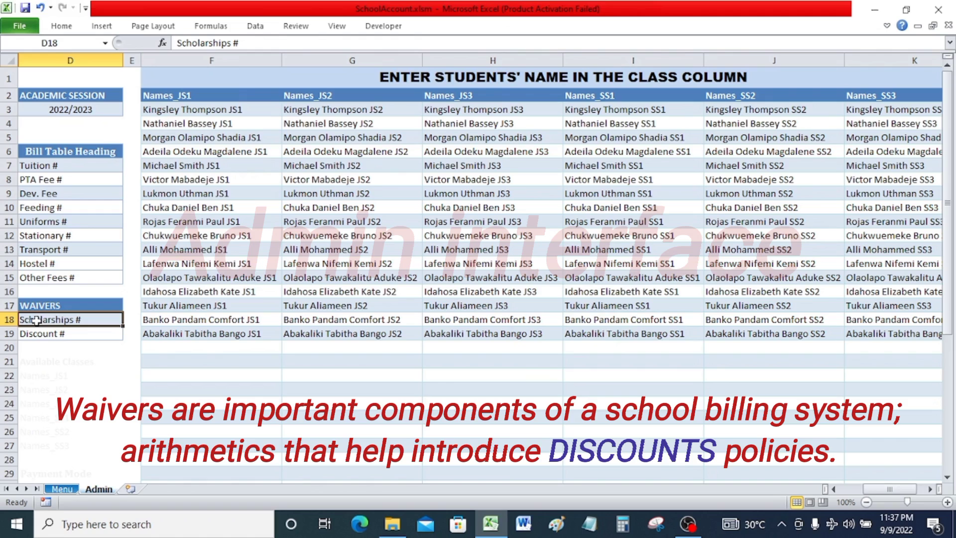
pyautogui.click(61, 334)
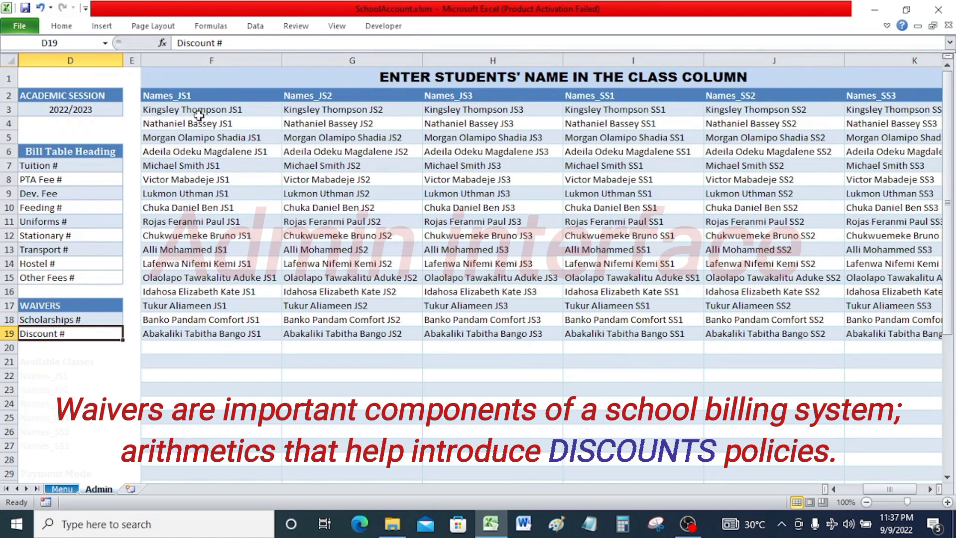
pyautogui.moveTo(196, 111); pyautogui.dragTo(202, 384)
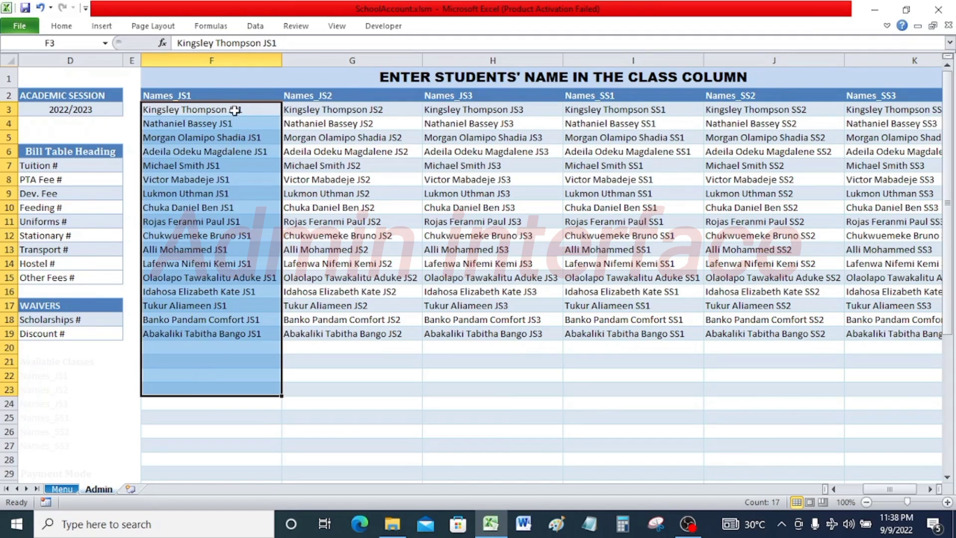
# Select the JS1 student name list and then the academic session cell.
pyautogui.moveTo(233, 111); pyautogui.dragTo(211, 401)
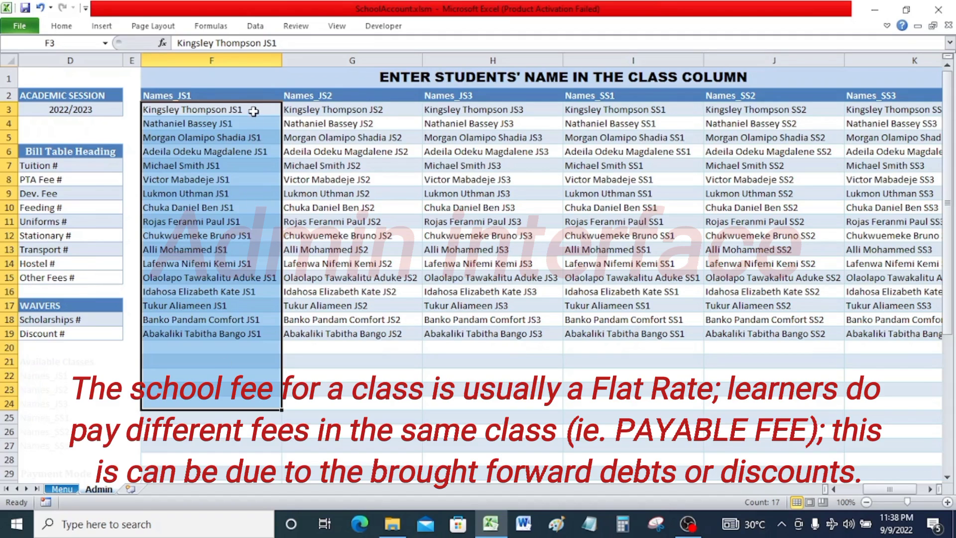
pyautogui.moveTo(251, 110); pyautogui.dragTo(229, 426)
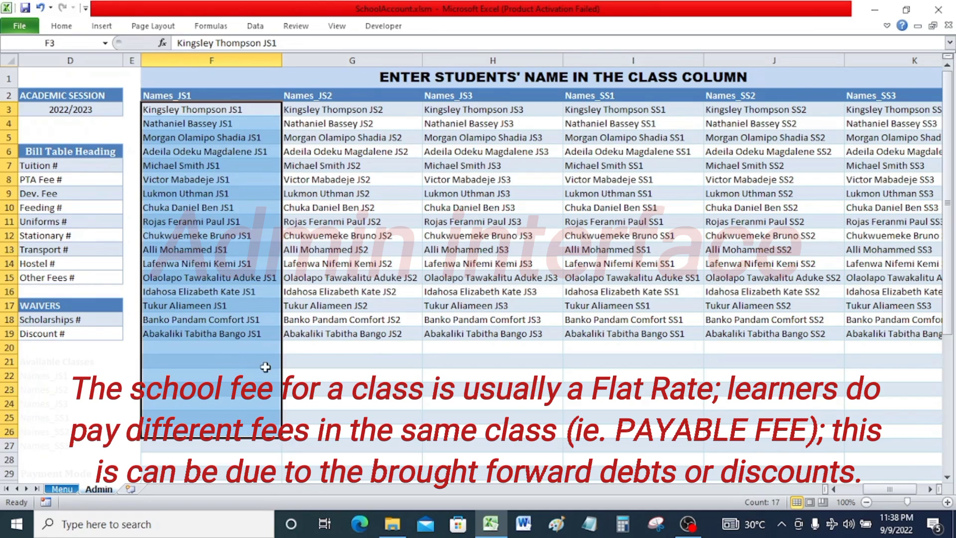
pyautogui.click(93, 110)
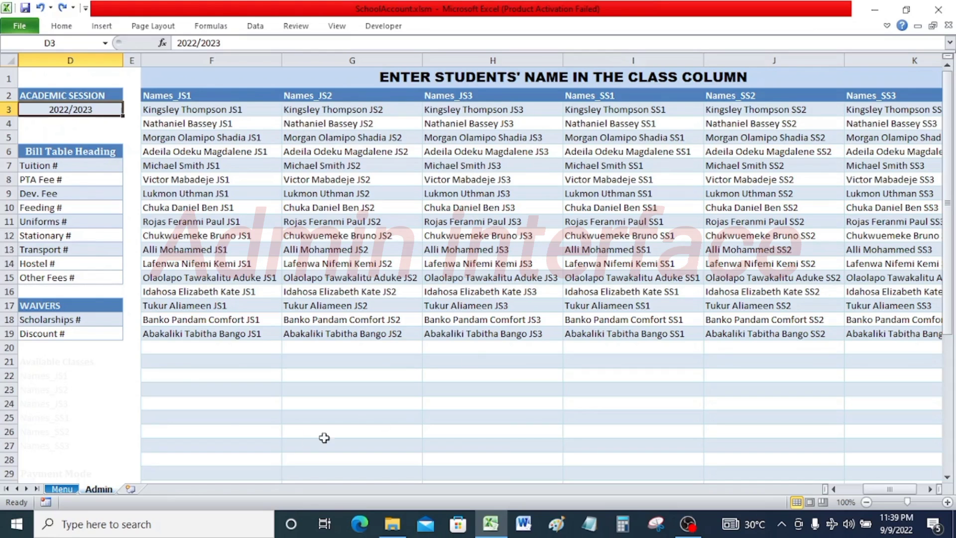
# Open the Bill_Breakdown sheet through the Menu sheet's Going To selector.
pyautogui.click(62, 489)
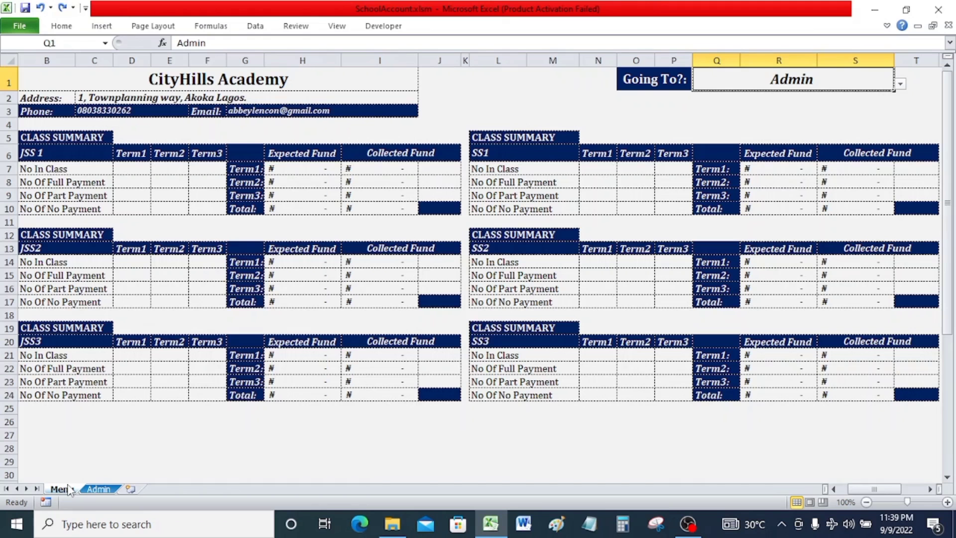
pyautogui.click(900, 84)
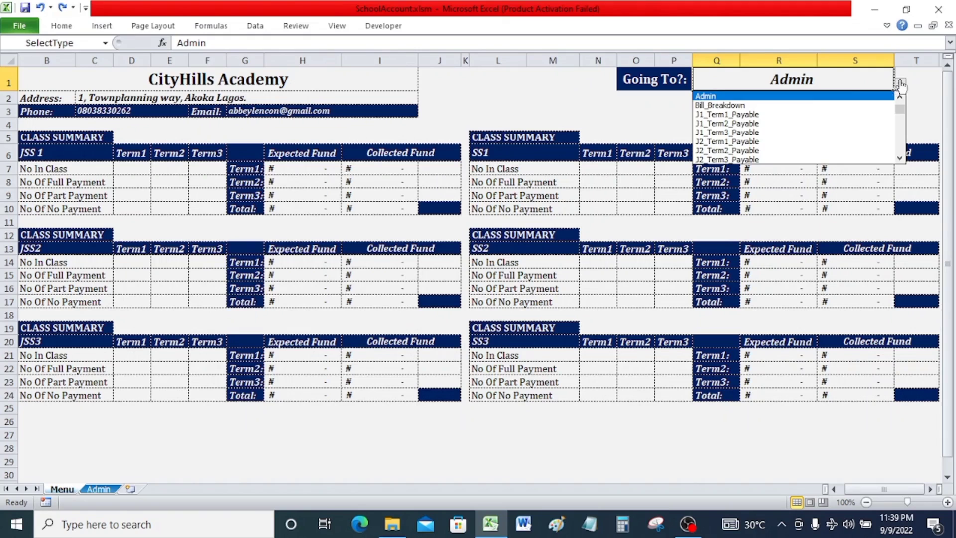
pyautogui.click(791, 106)
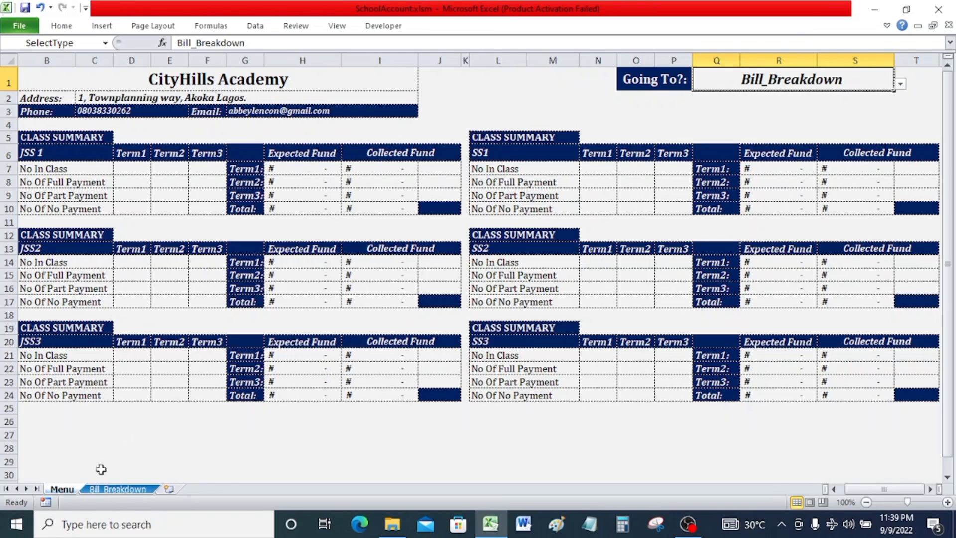
pyautogui.click(115, 487)
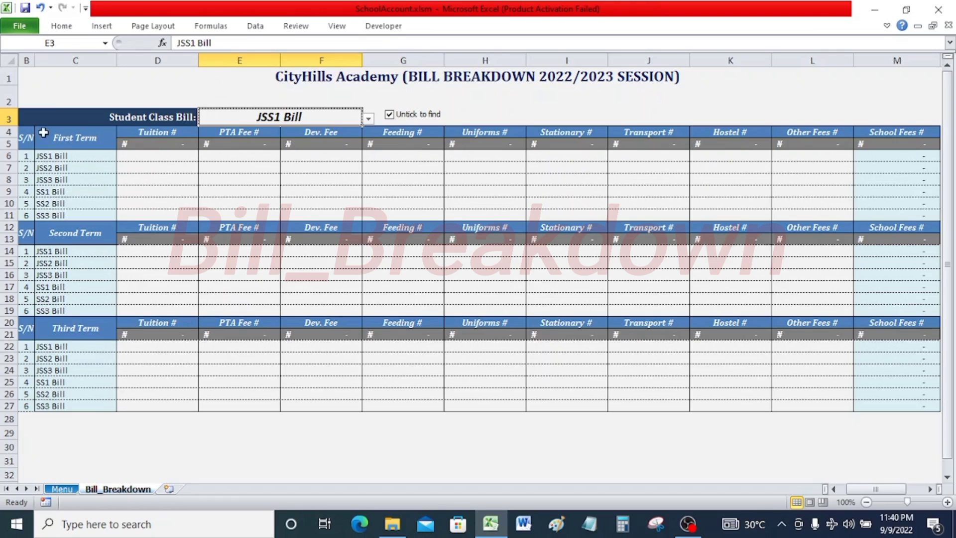
# Return to the Admin sheet through the Menu selector and select the bill heading range.
pyautogui.click(70, 487)
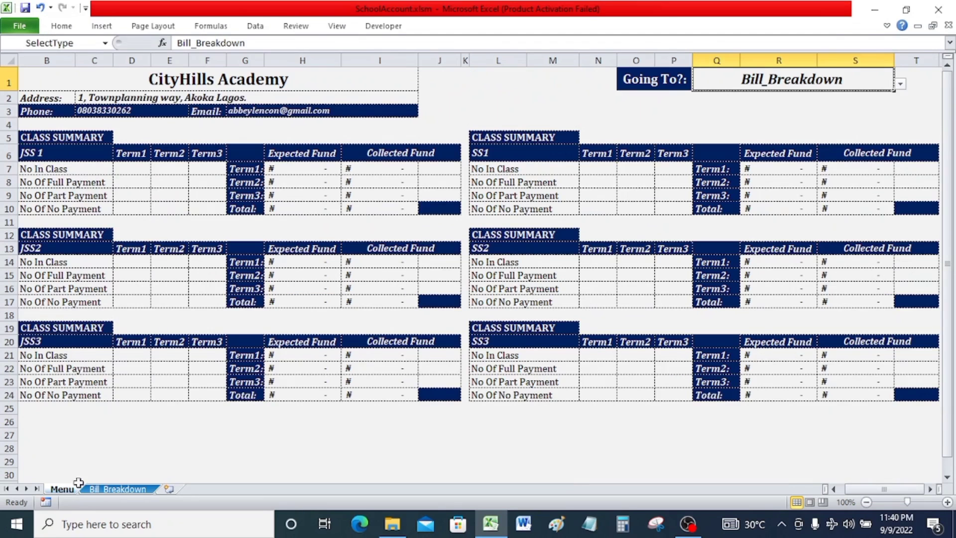
pyautogui.click(901, 83)
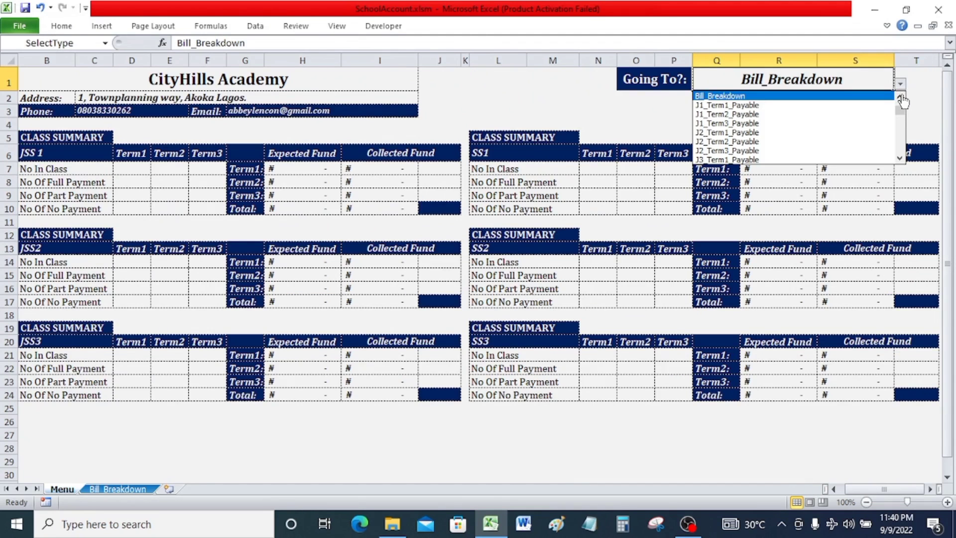
pyautogui.click(846, 105)
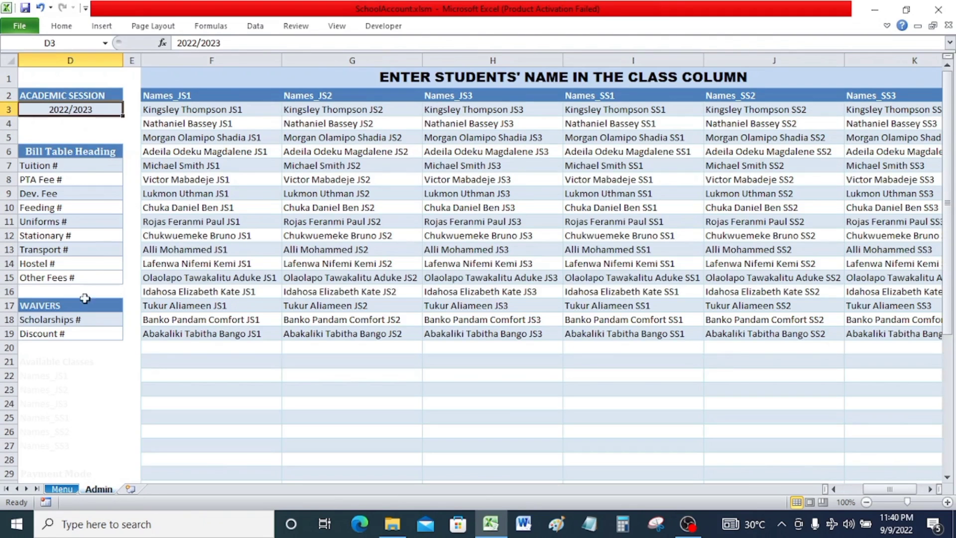
pyautogui.moveTo(92, 167); pyautogui.dragTo(83, 278)
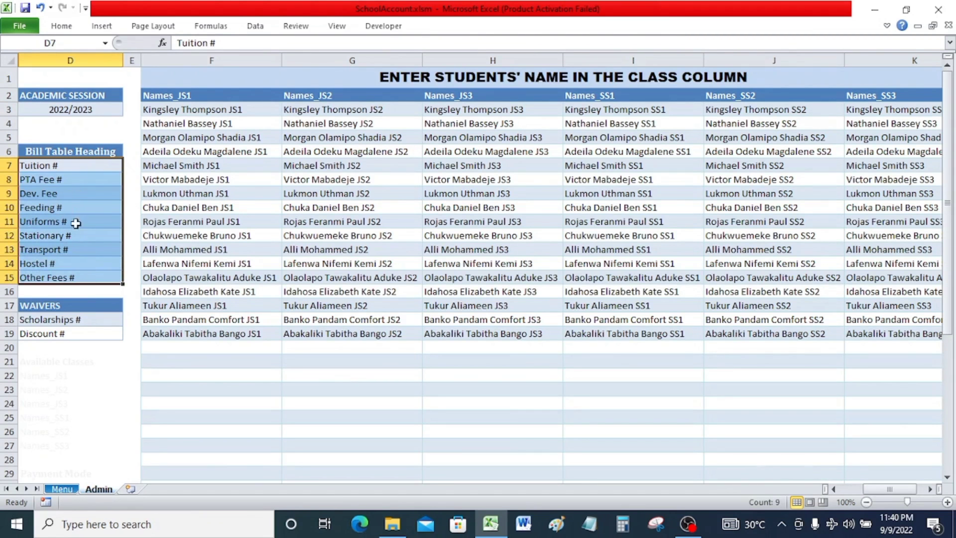
# Go back to the Bill_Breakdown sheet using the Menu sheet's Going To selector.
pyautogui.click(62, 488)
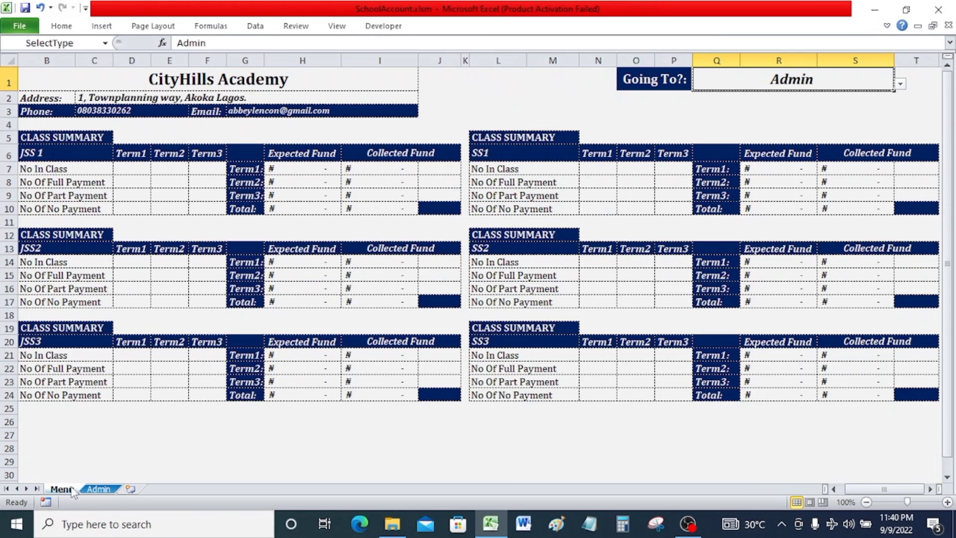
pyautogui.click(900, 84)
pyautogui.click(868, 102)
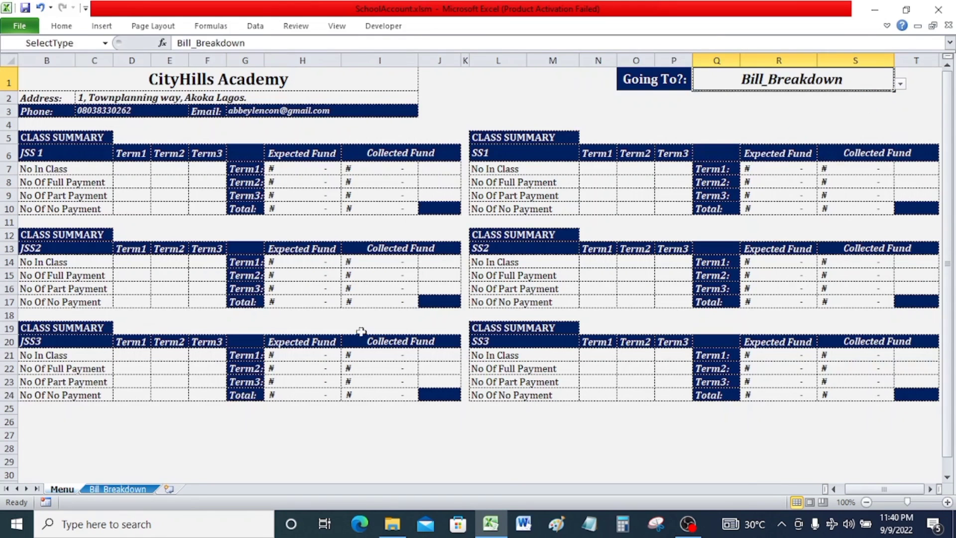
pyautogui.click(118, 489)
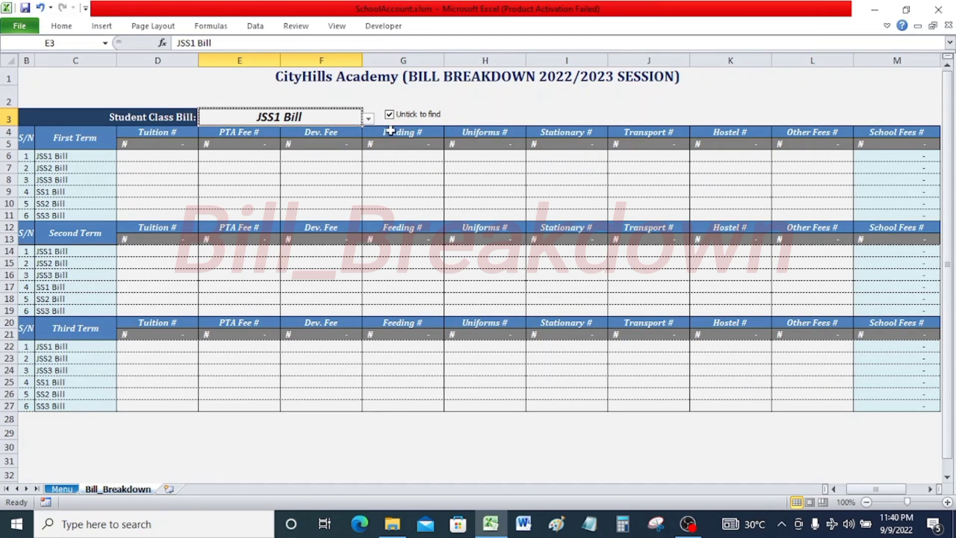
# Enter first-term tuition of 23500 for JSS1 Bill and 22800 for JSS2 Bill.
pyautogui.click(160, 156)
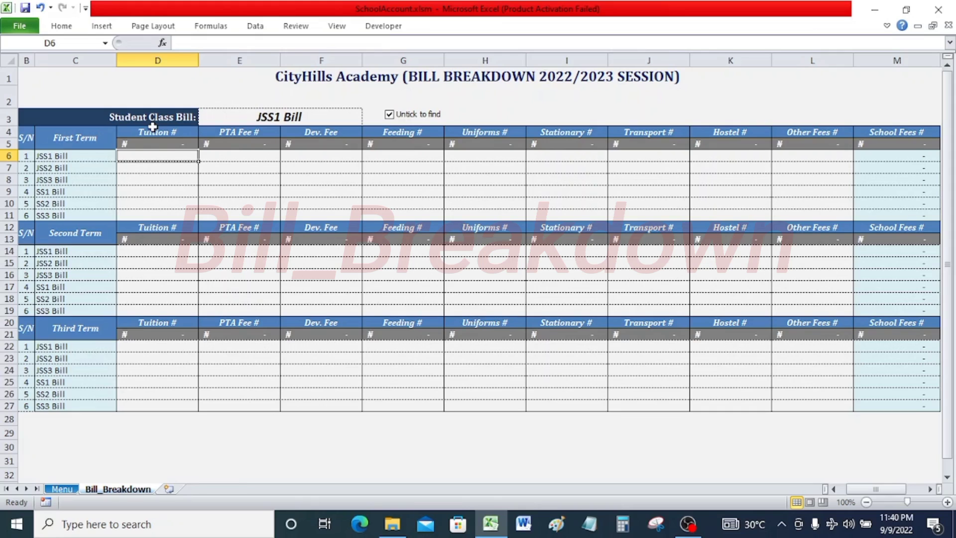
pyautogui.write('23')
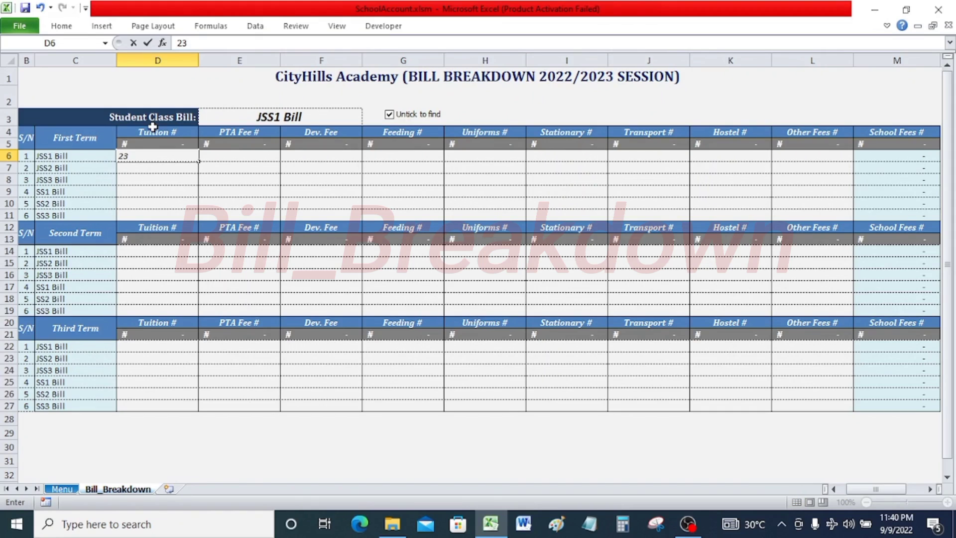
pyautogui.write('500')
pyautogui.press('Tab')
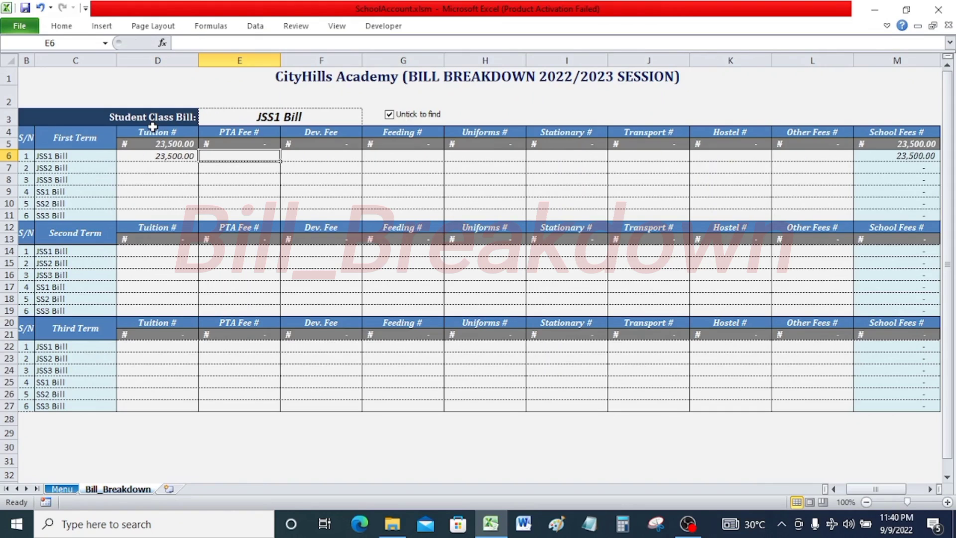
pyautogui.press('Left')
pyautogui.press('Down')
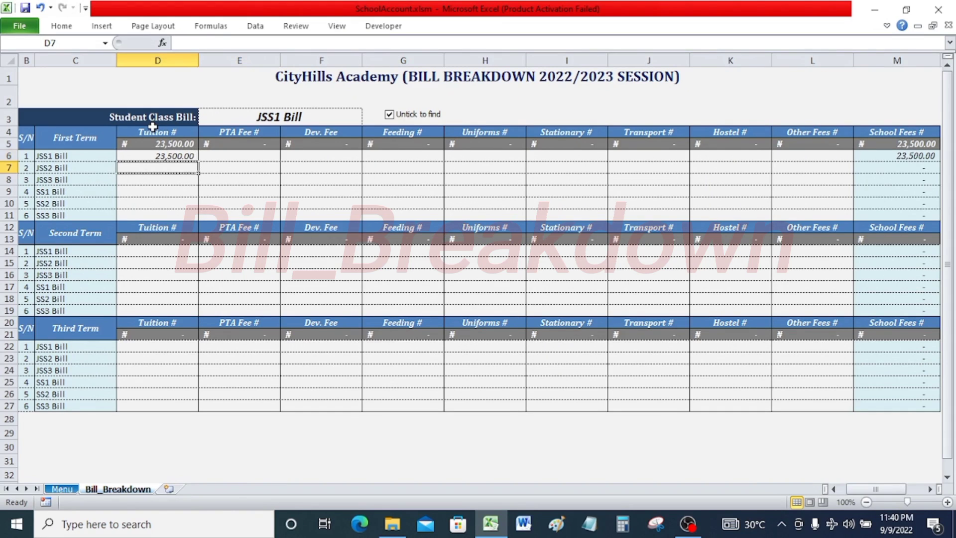
pyautogui.write('22')
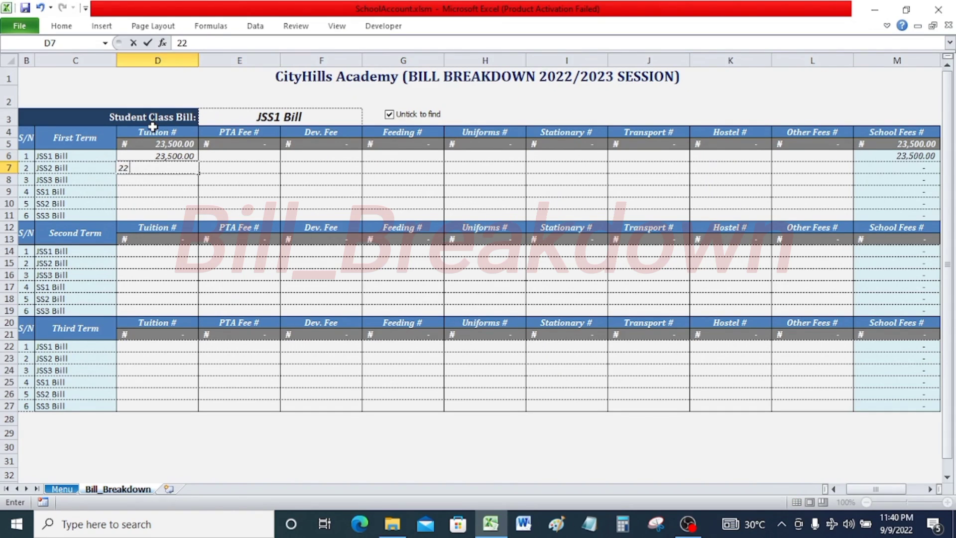
pyautogui.write('8800')
pyautogui.press('Return')
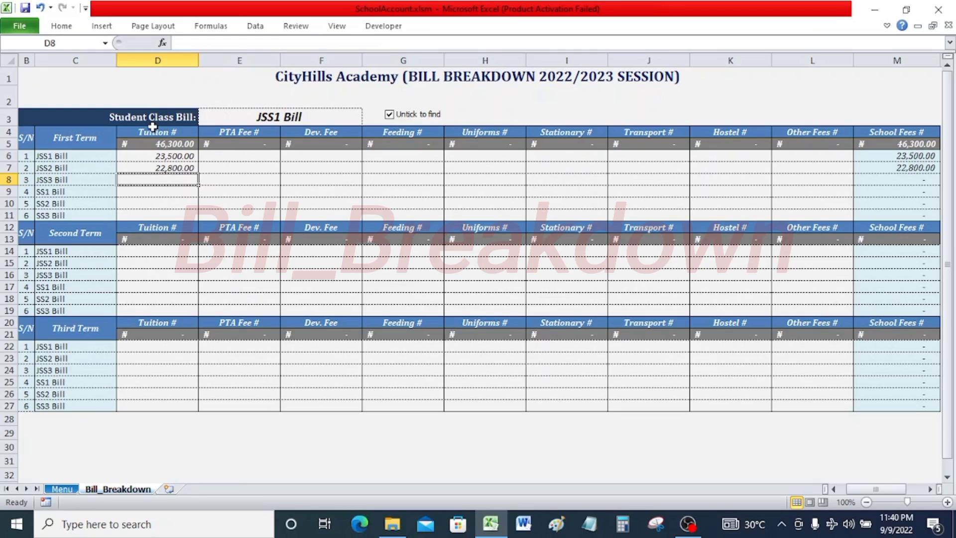
# Enter first-term tuition of 30000 for JSS3, 29600 for SS1, 23500 for SS2 and 20000 for SS3.
pyautogui.write('30000')
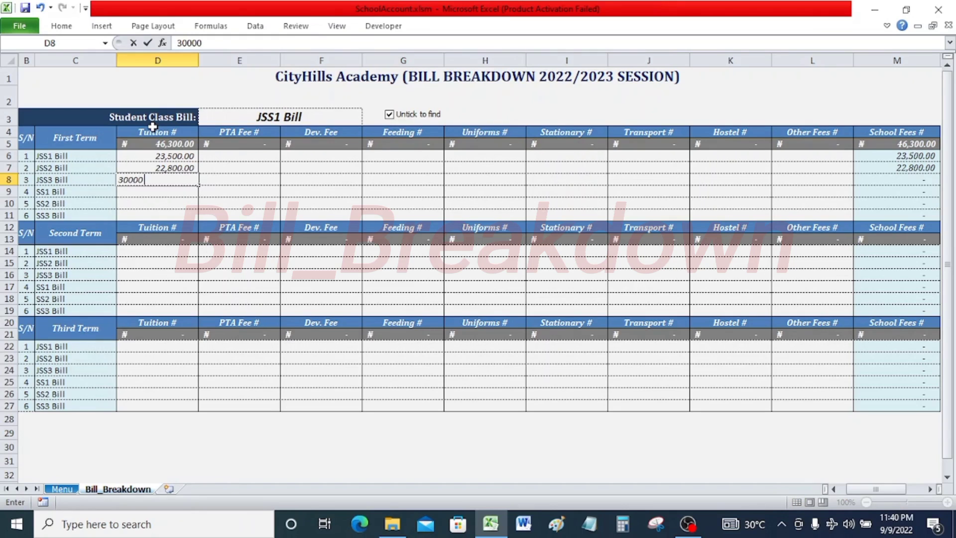
pyautogui.press('Return')
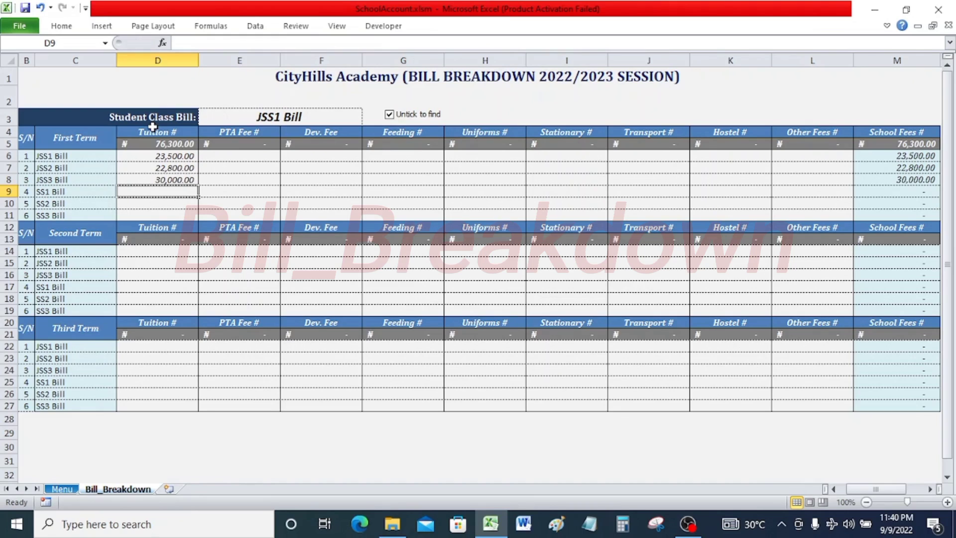
pyautogui.write('29600')
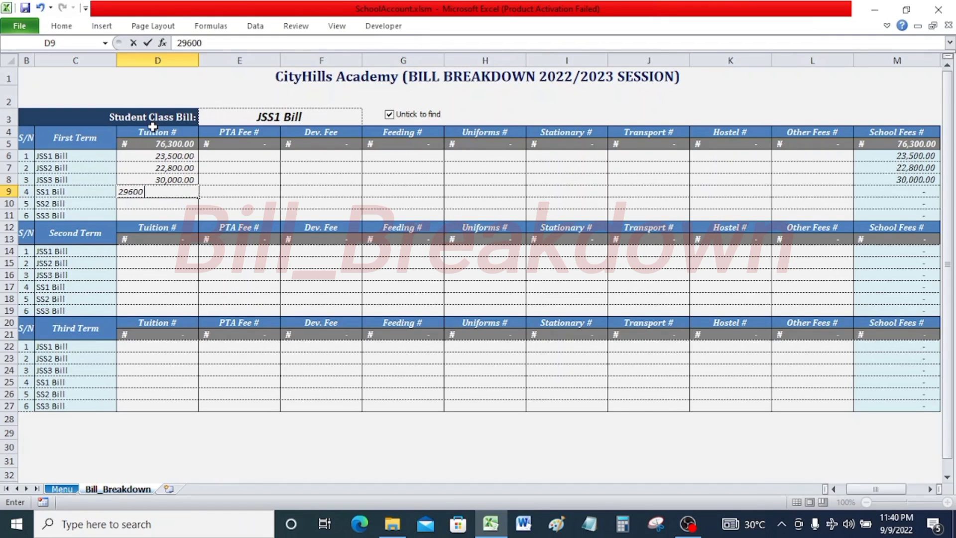
pyautogui.press('Return')
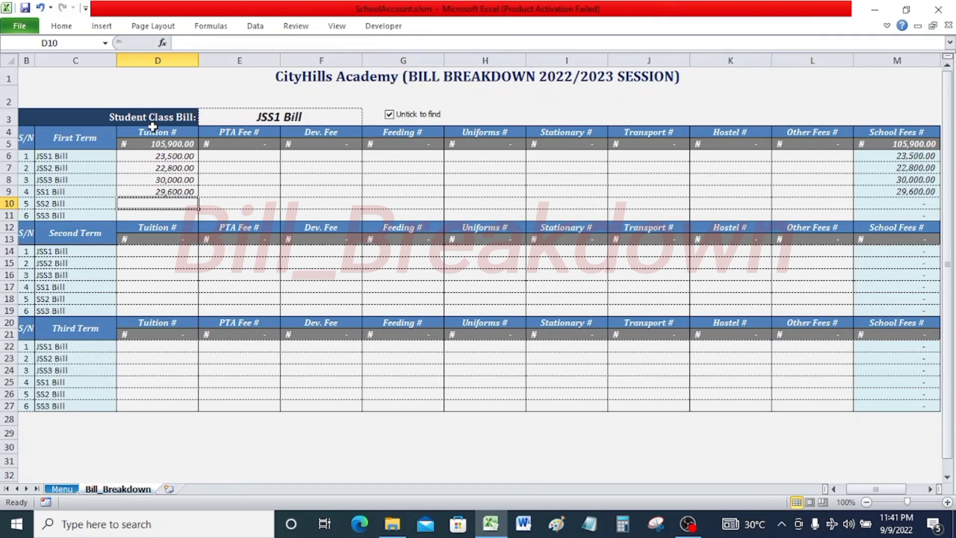
pyautogui.write('23500')
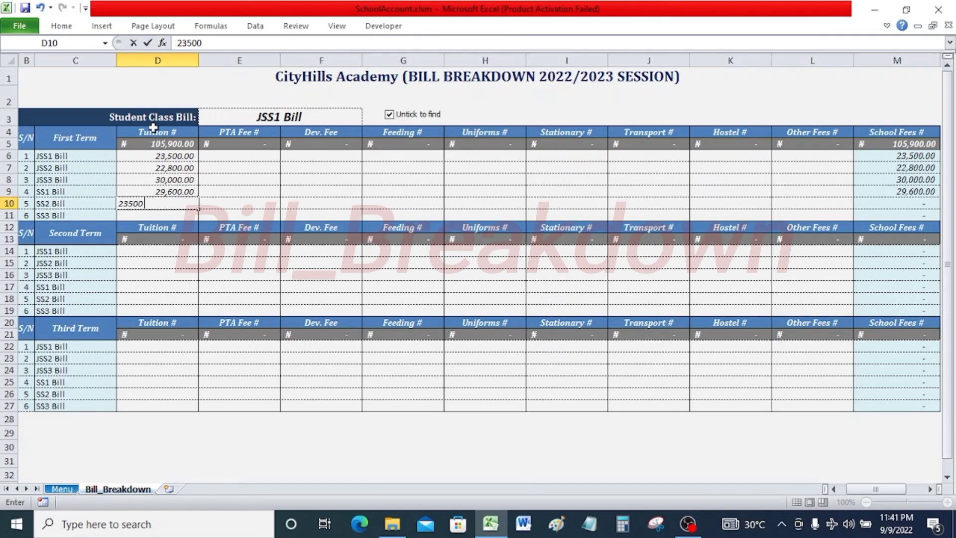
pyautogui.press('Return')
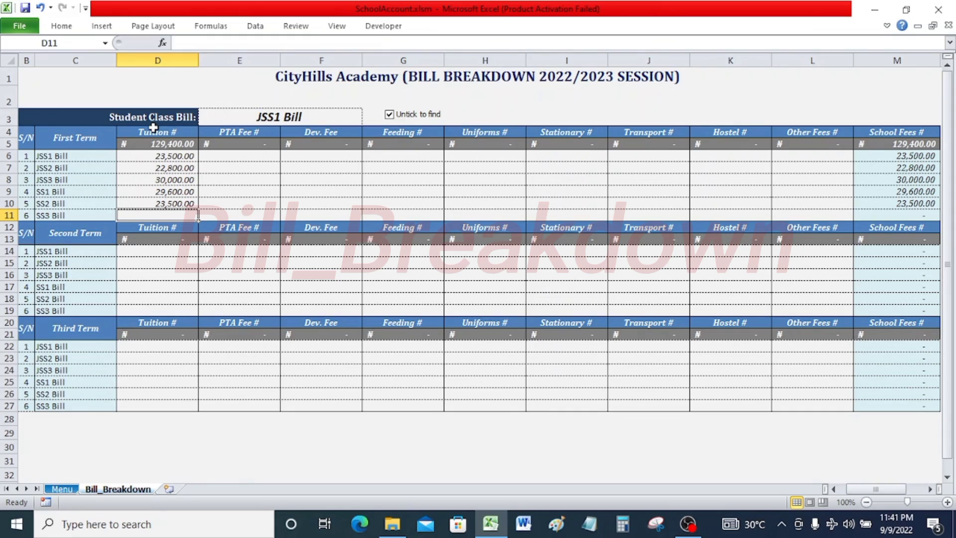
pyautogui.write('20000')
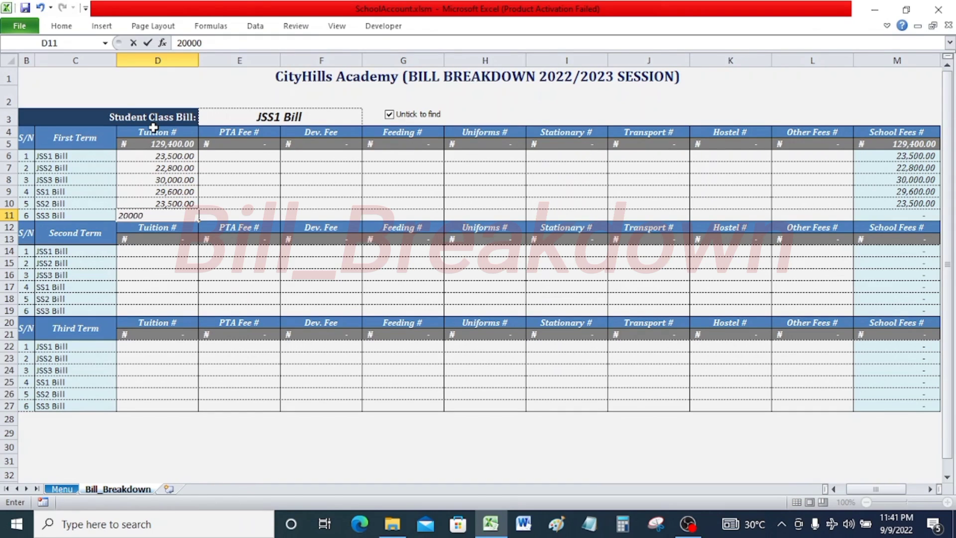
pyautogui.press('Return')
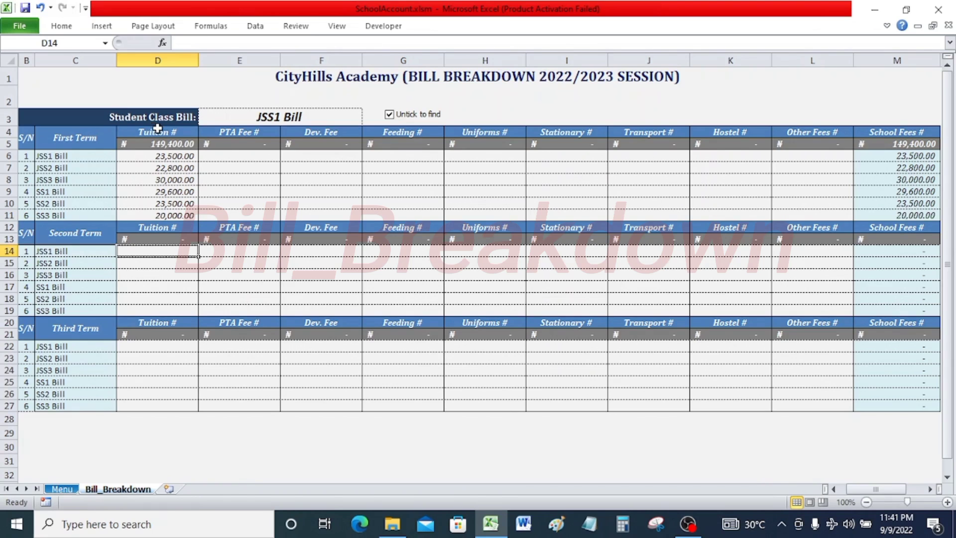
pyautogui.click(243, 156)
pyautogui.click(305, 167)
pyautogui.click(425, 169)
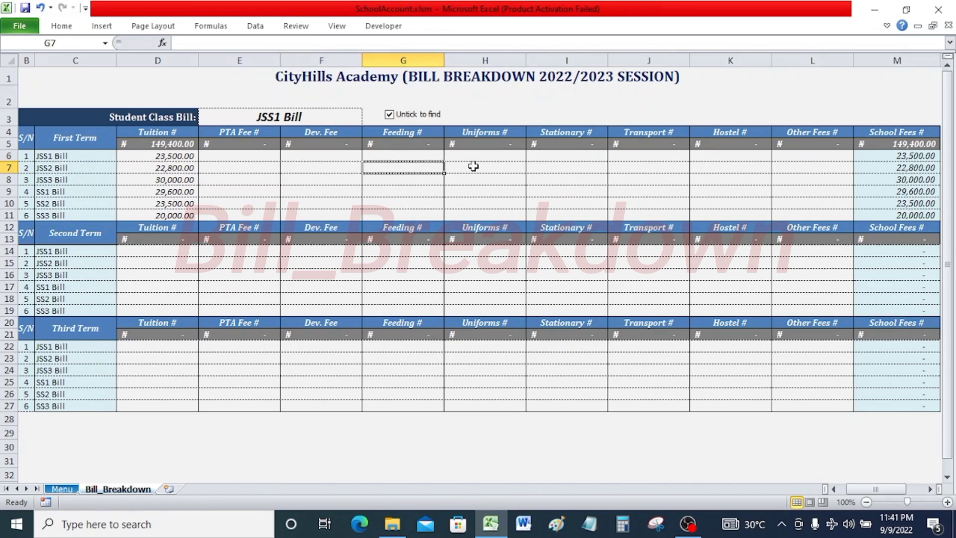
pyautogui.click(473, 166)
pyautogui.click(549, 167)
pyautogui.moveTo(669, 187); pyautogui.dragTo(675, 184)
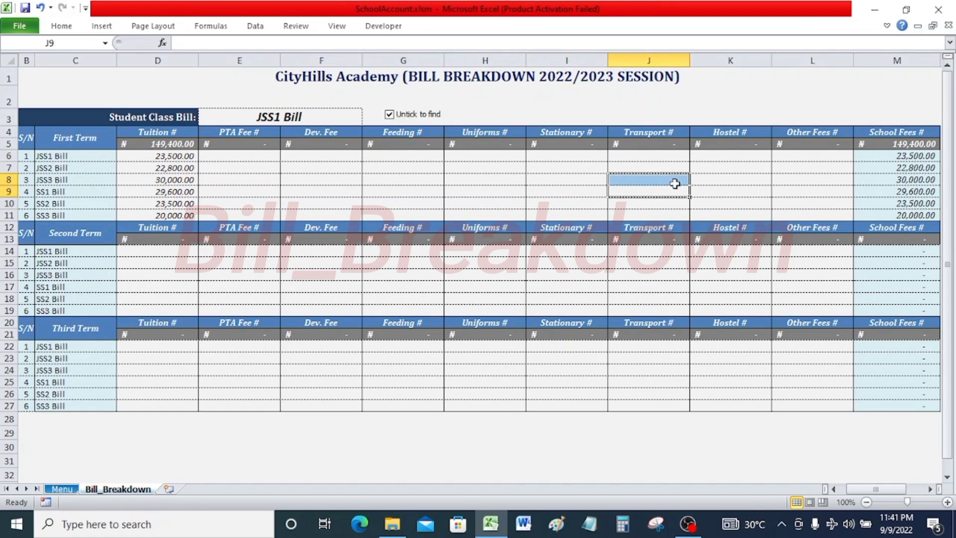
# Enter first-term Other Fees of 20000 for JSS3 Bill and 50000 for SS3 Bill.
pyautogui.click(812, 167)
pyautogui.click(812, 180)
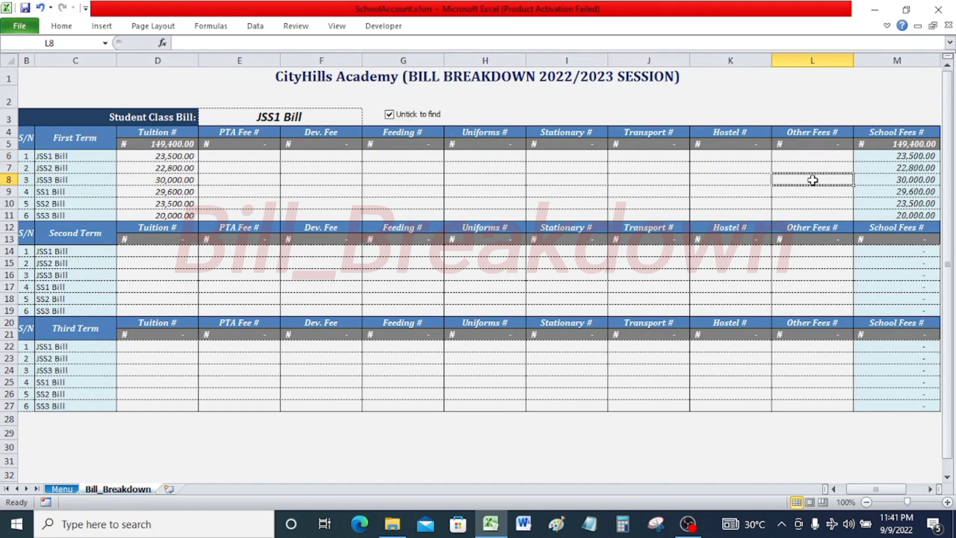
pyautogui.write('20000')
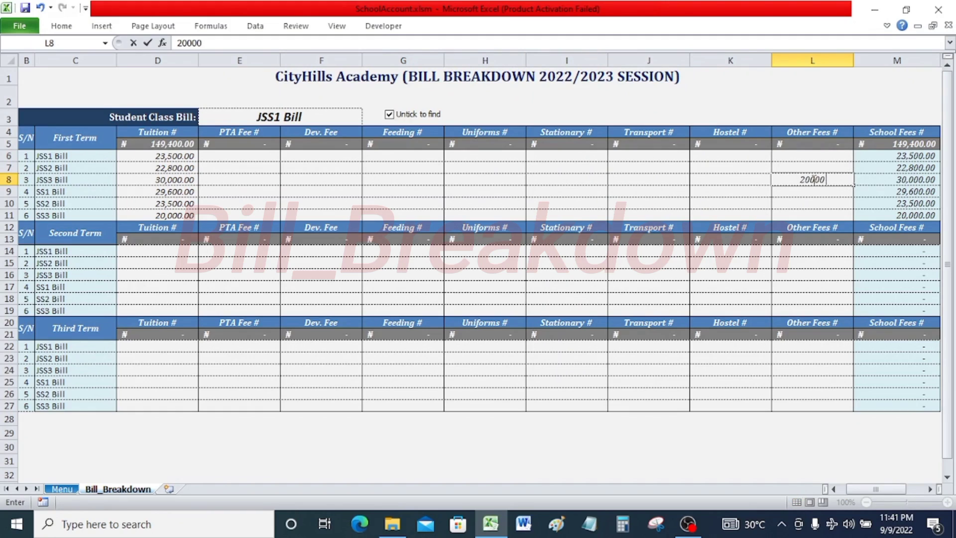
pyautogui.press('Return')
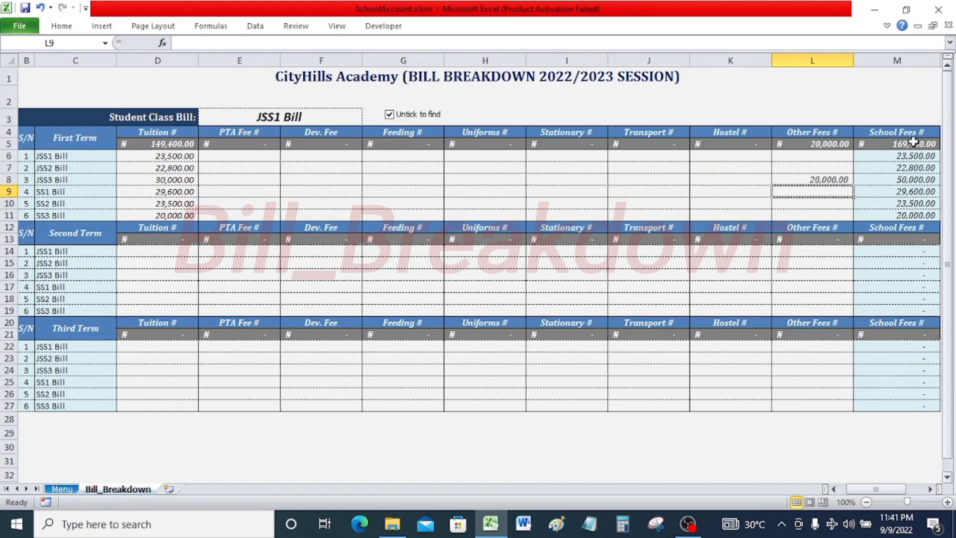
pyautogui.click(821, 217)
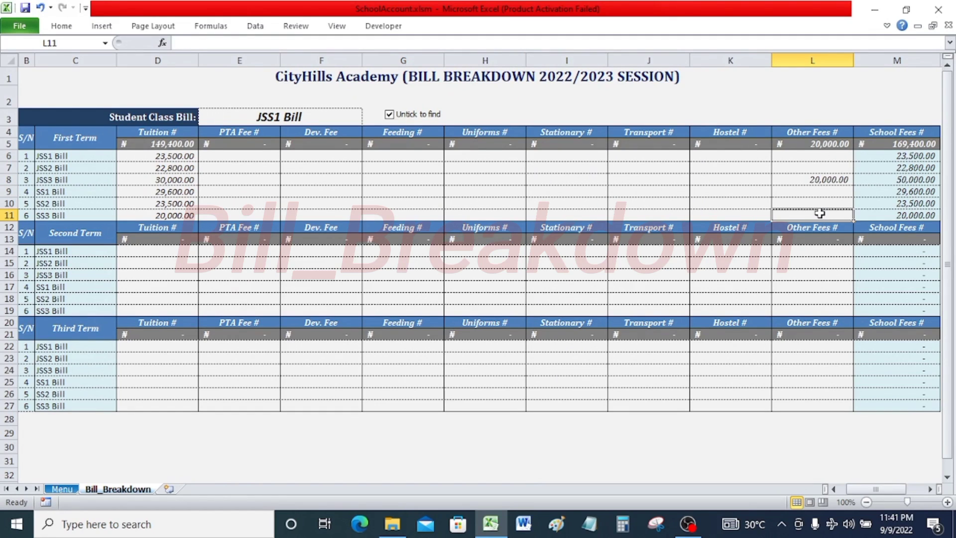
pyautogui.write('50000')
pyautogui.press('Return')
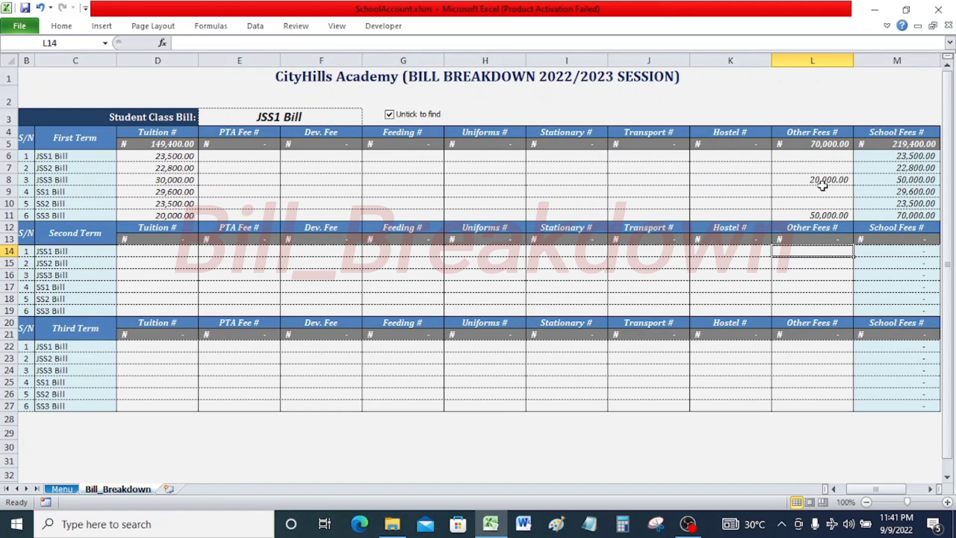
# Fill in the first-term PTA fee of 2000 and the remaining fee columns for all six class bills.
pyautogui.click(245, 156)
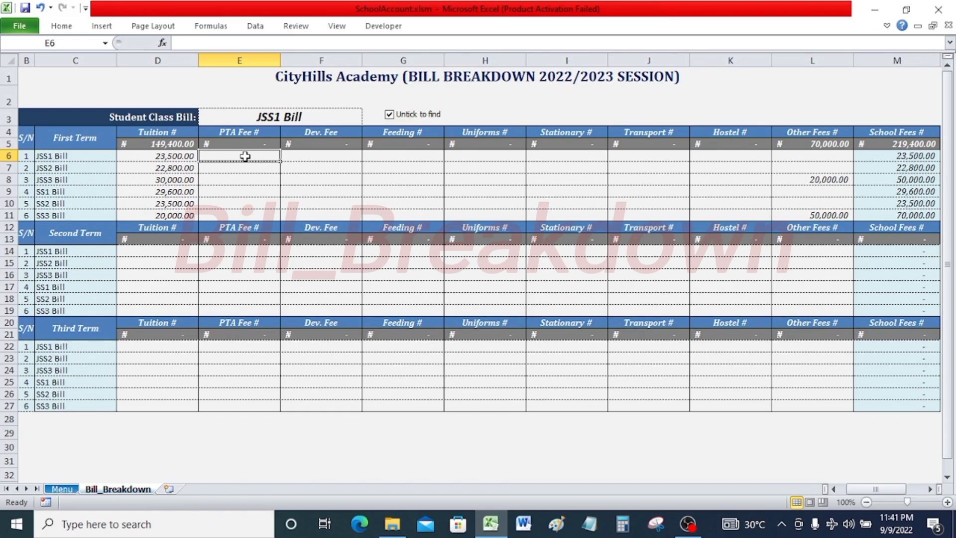
pyautogui.write('2000')
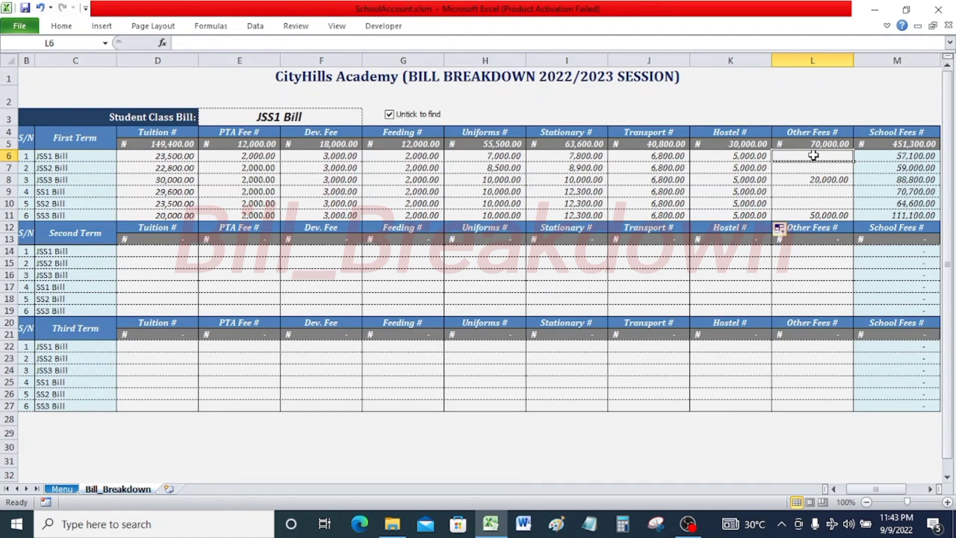
pyautogui.click(819, 182)
pyautogui.click(816, 213)
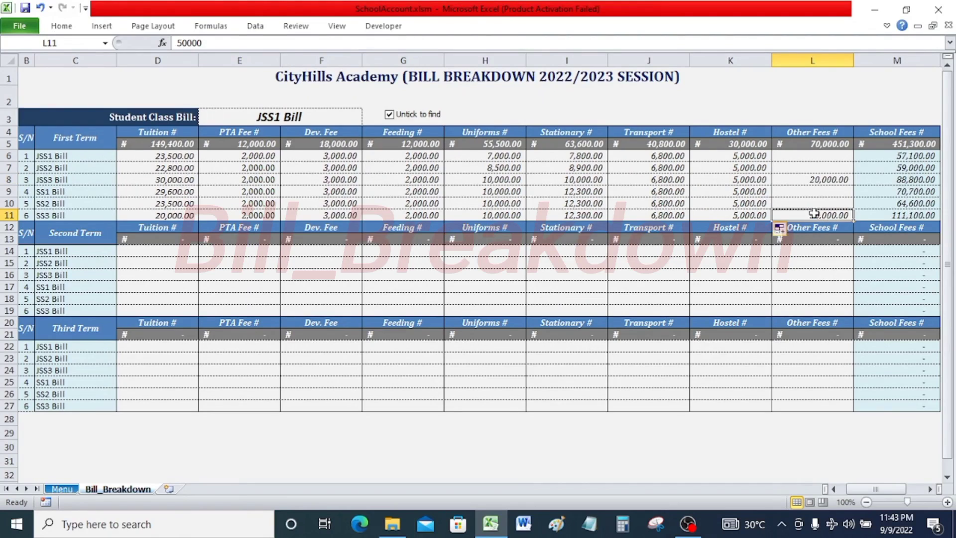
pyautogui.click(813, 184)
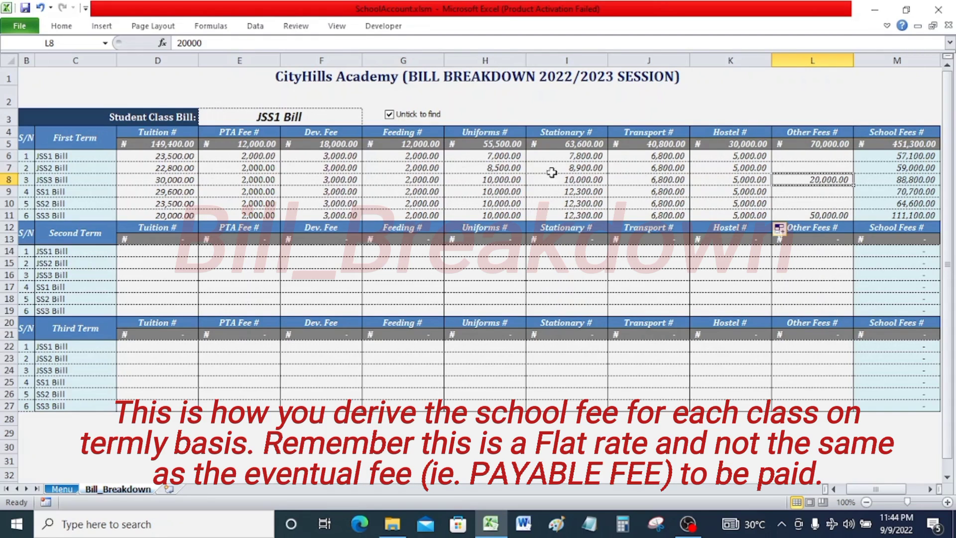
# Select JSS3 Bill as the Student Class Bill and untick the find box to highlight its rows.
pyautogui.click(332, 116)
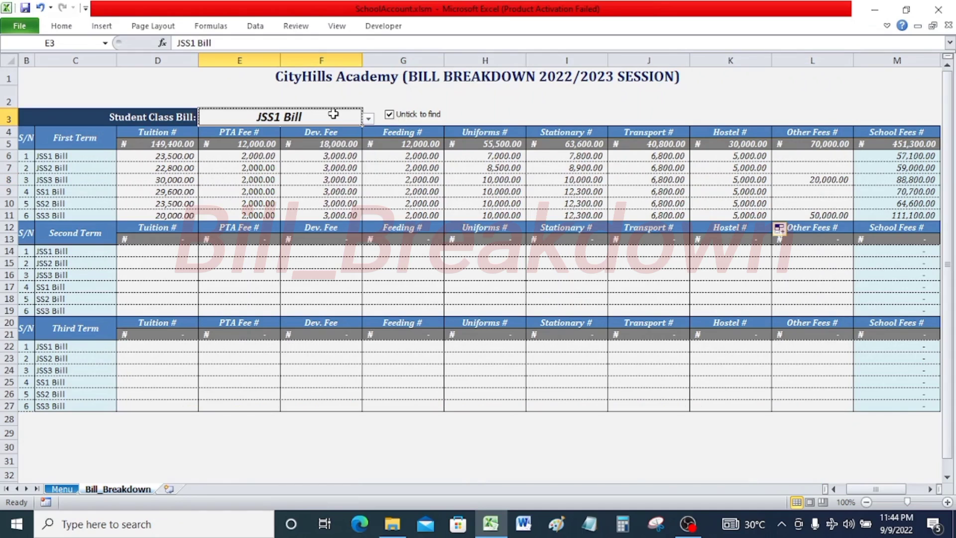
pyautogui.click(368, 119)
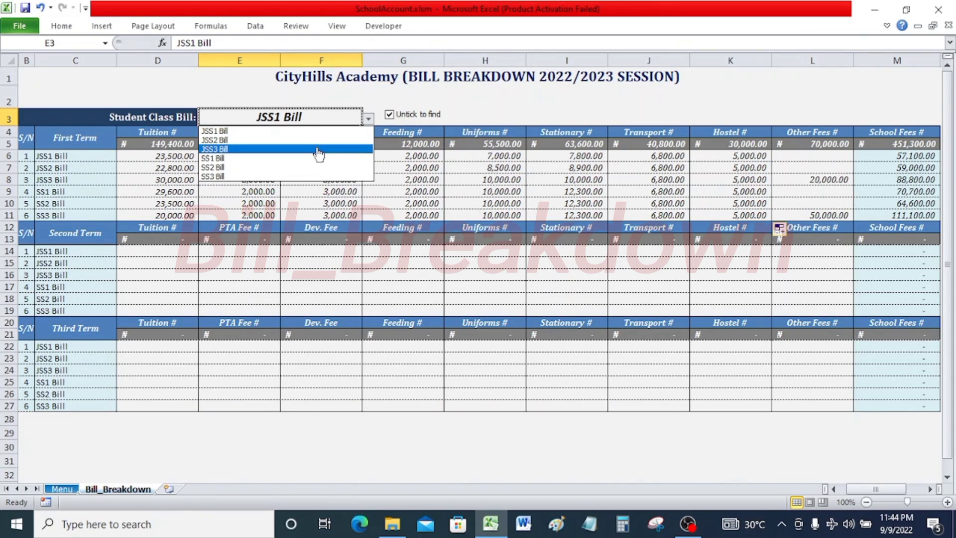
pyautogui.click(331, 144)
pyautogui.click(406, 118)
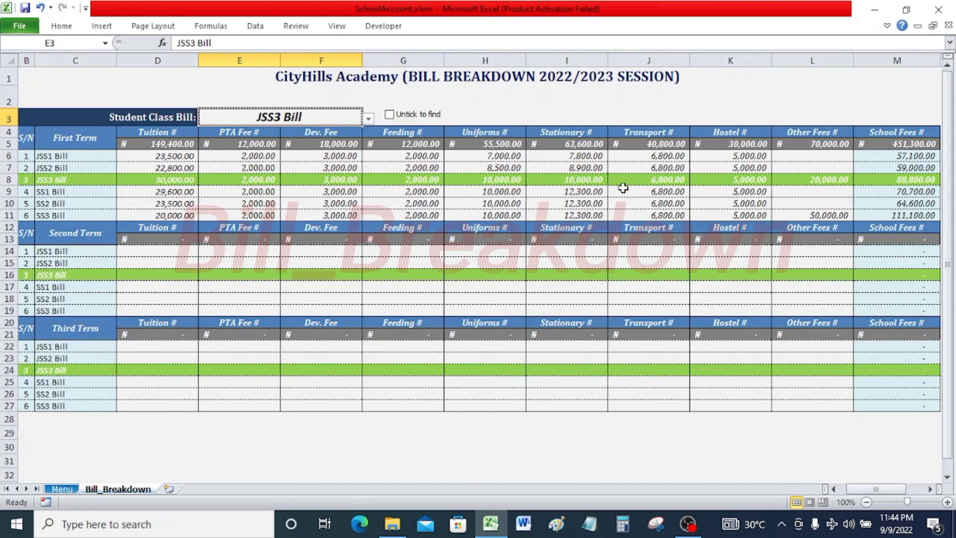
# Change the first-term Uniforms fee for JSS3 Bill to 9500.
pyautogui.click(499, 177)
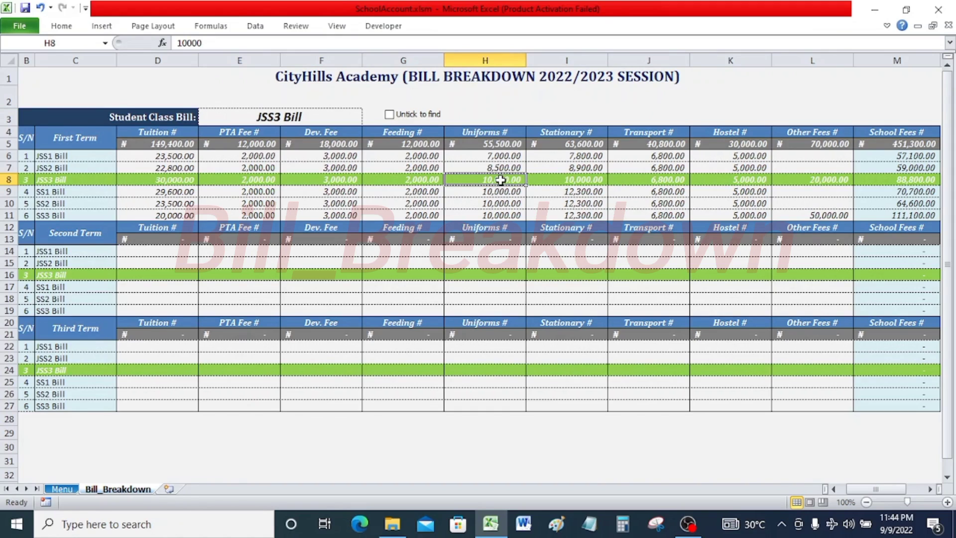
pyautogui.write('9')
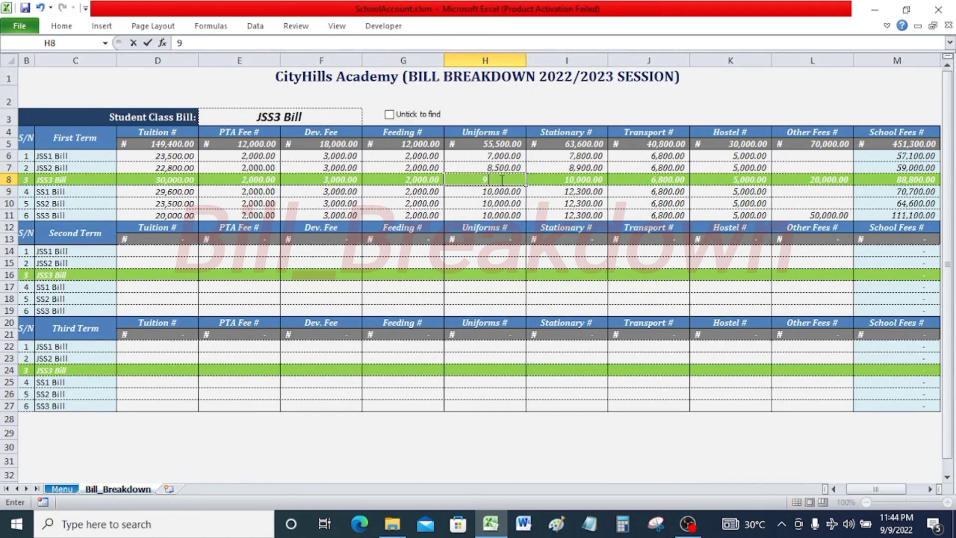
pyautogui.write(',500')
pyautogui.press('Return')
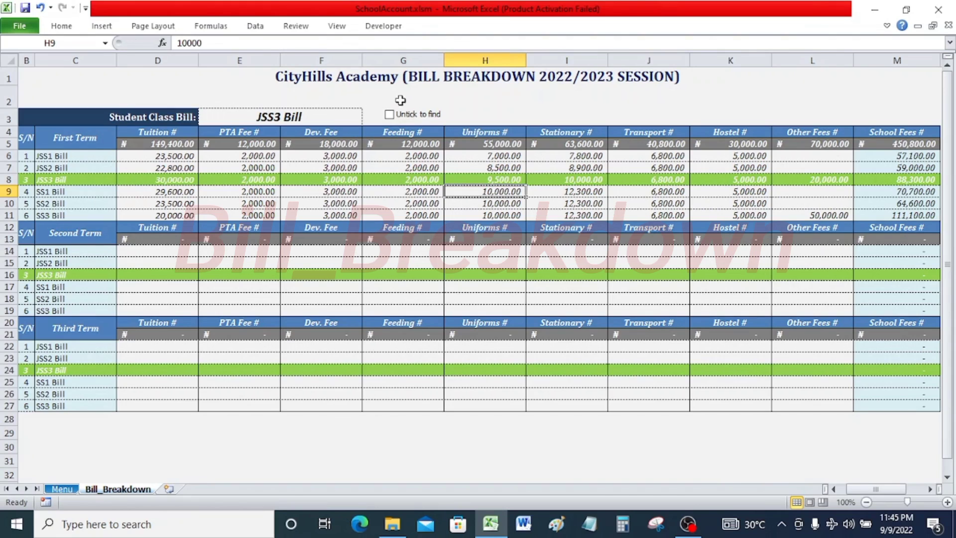
# Turn off the class row highlighting by ticking the Untick to find box again.
pyautogui.click(322, 116)
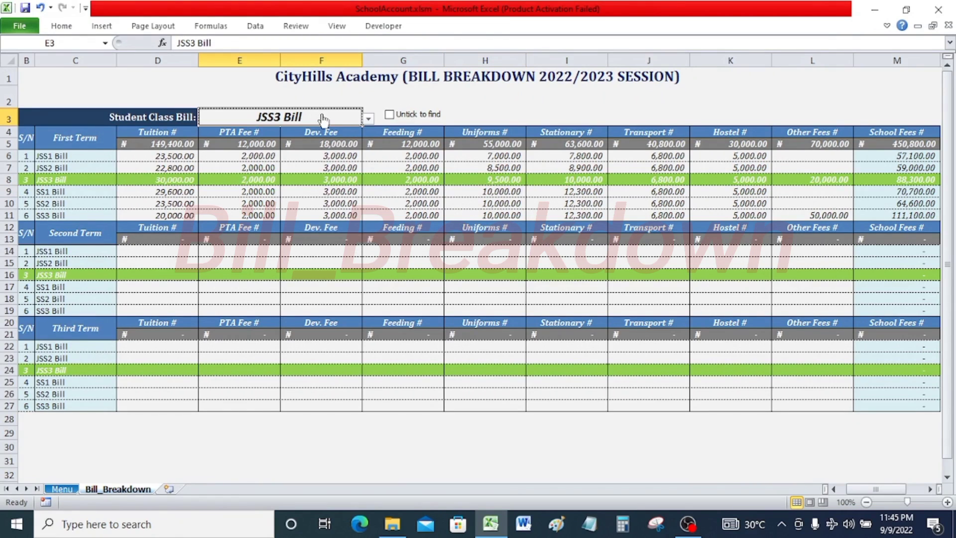
pyautogui.click(409, 116)
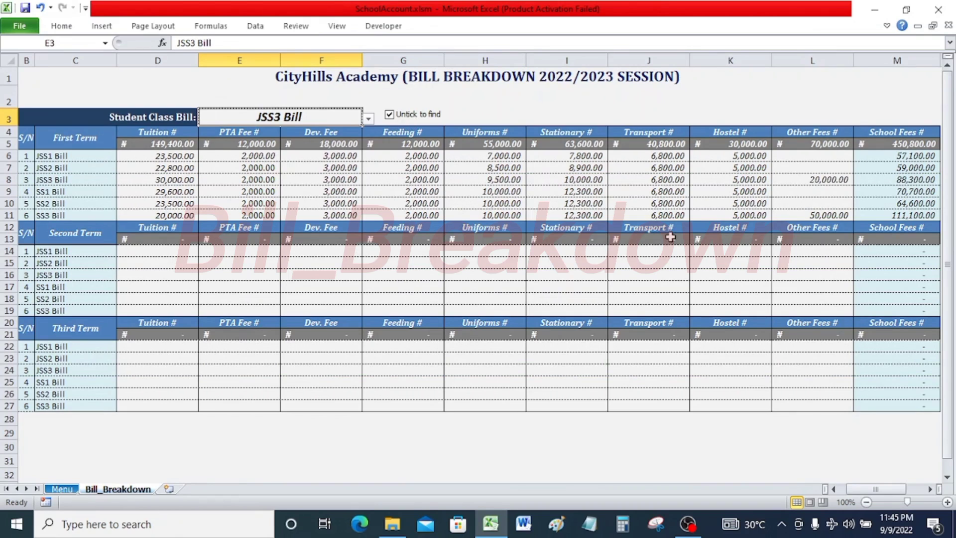
pyautogui.click(429, 116)
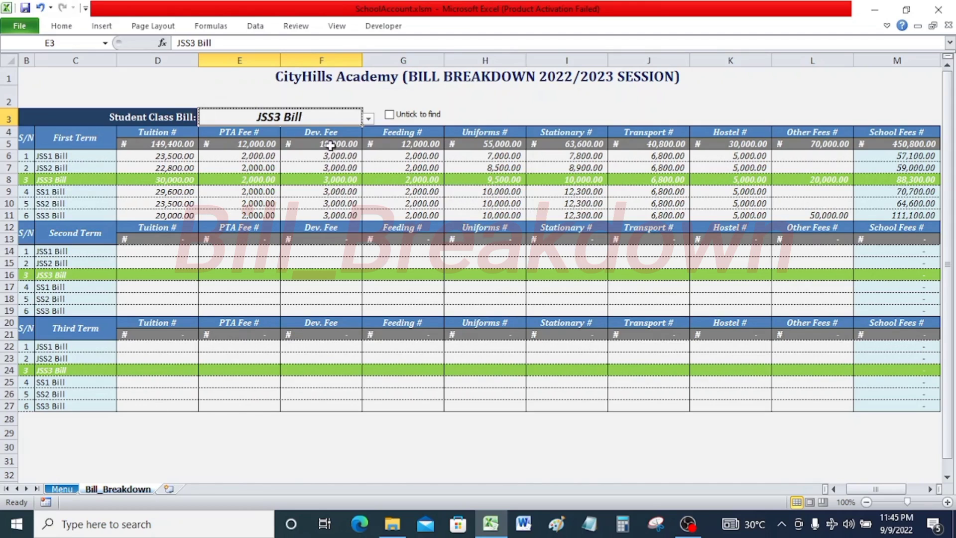
pyautogui.click(368, 119)
pyautogui.click(368, 119)
pyautogui.click(389, 114)
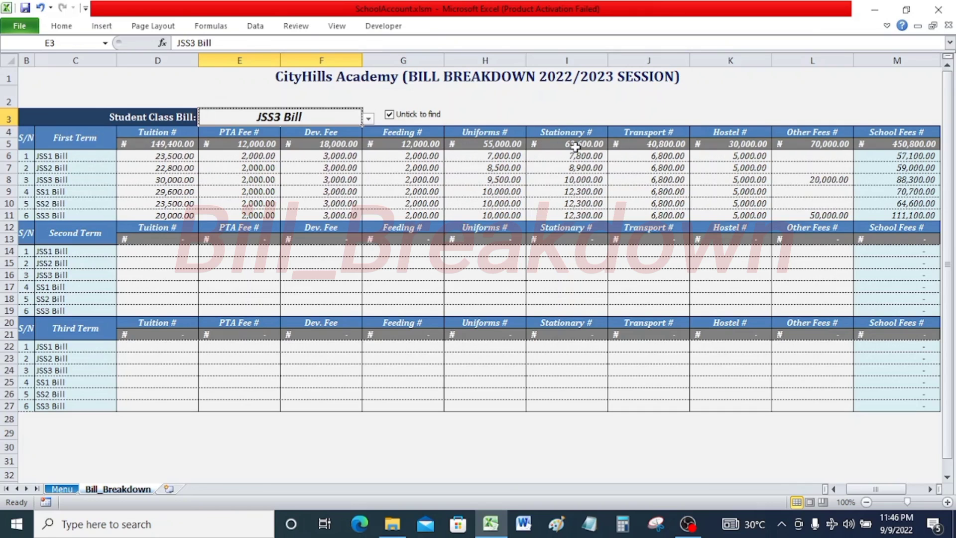
# Open the J1_Term1_Payable sheet using the Menu sheet's Going To selector.
pyautogui.click(61, 488)
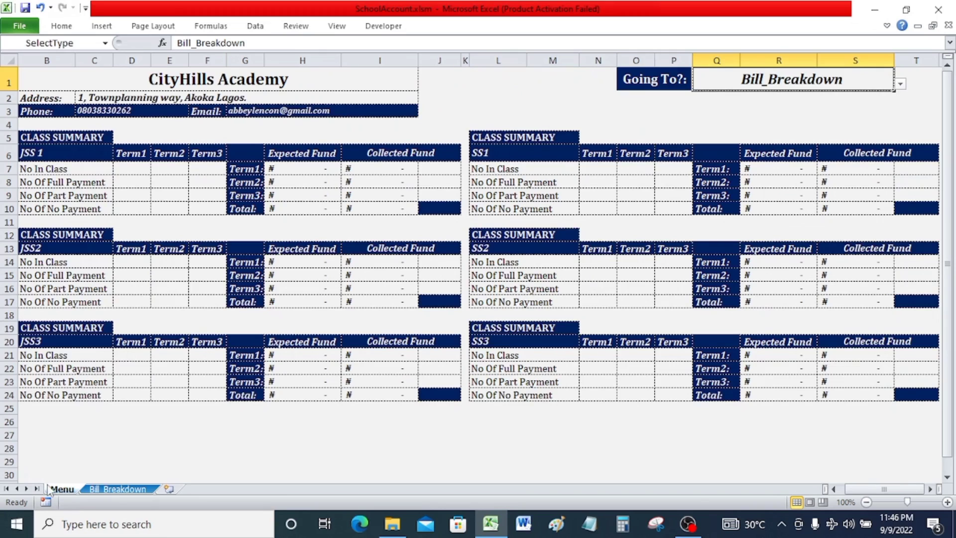
pyautogui.click(900, 86)
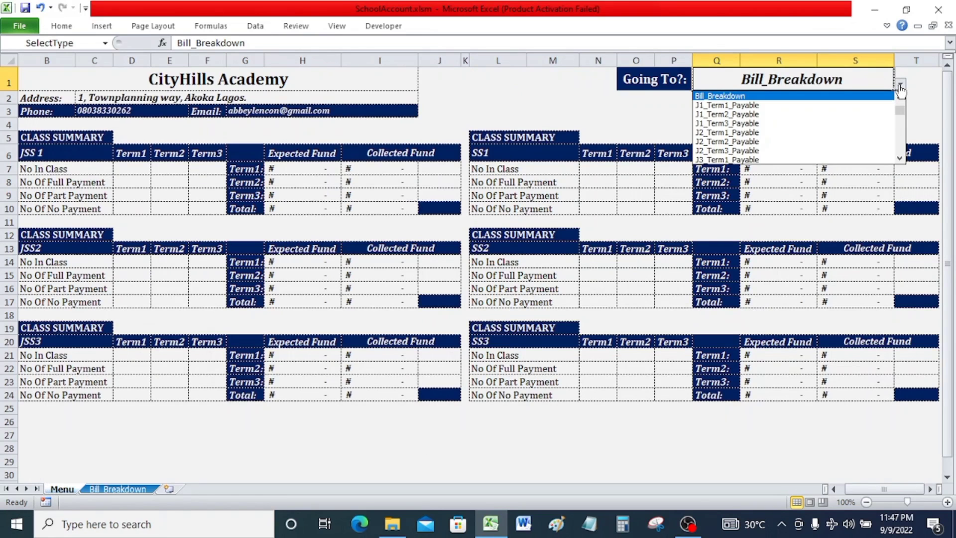
pyautogui.click(762, 105)
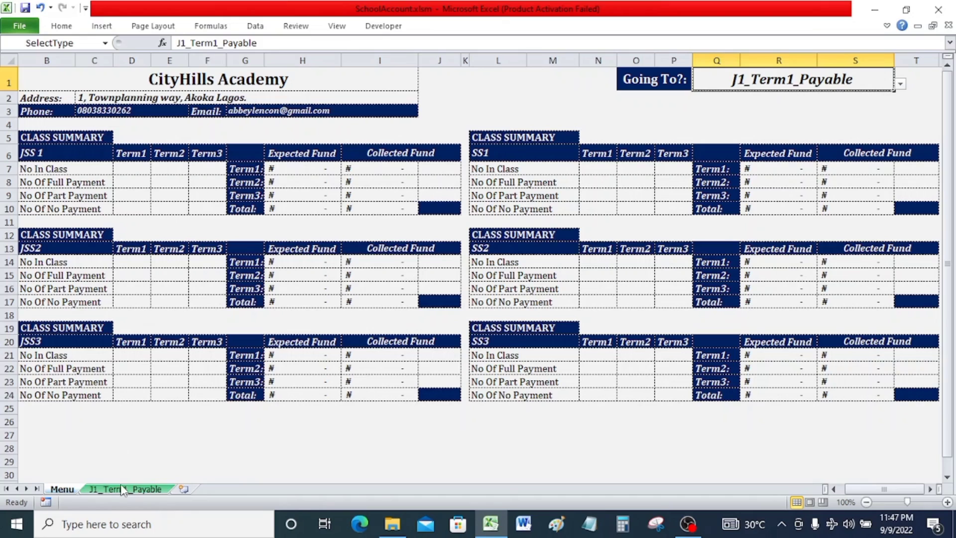
pyautogui.click(151, 490)
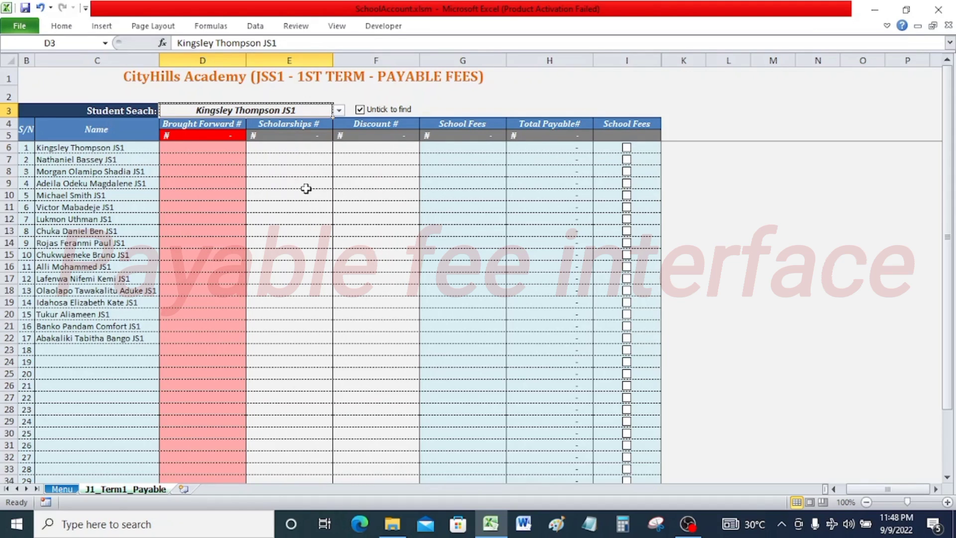
# Enter a Brought Forward amount of 5900 for the first student in the list.
pyautogui.click(221, 148)
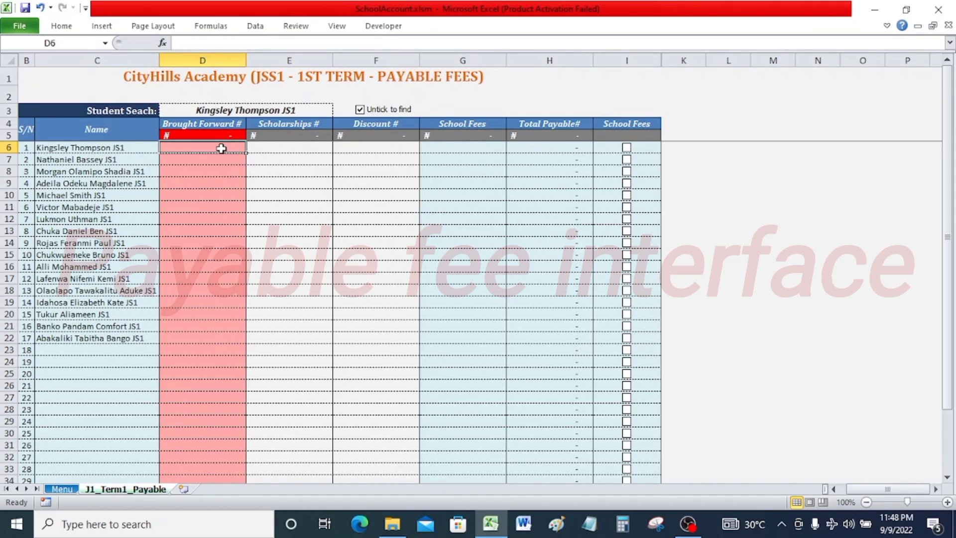
pyautogui.write('5')
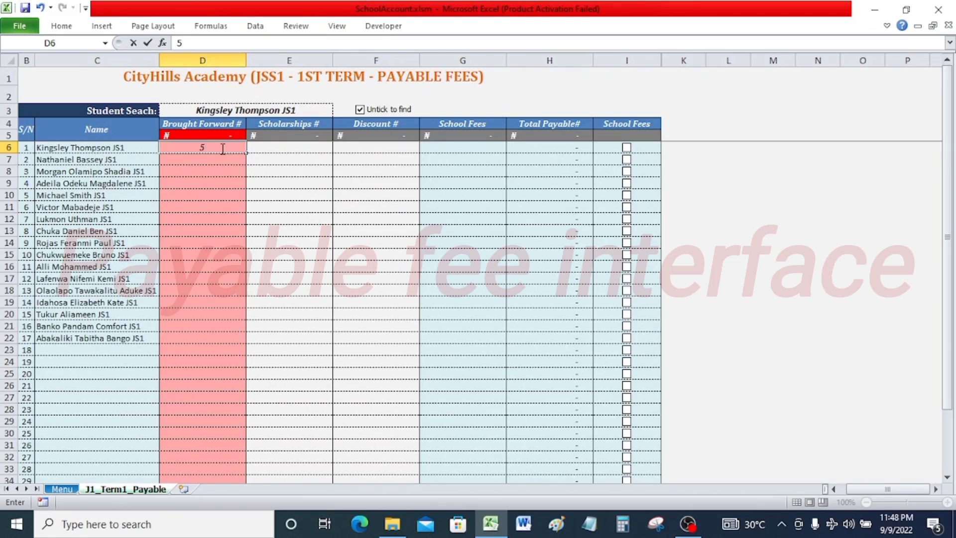
pyautogui.write('900')
pyautogui.press('Return')
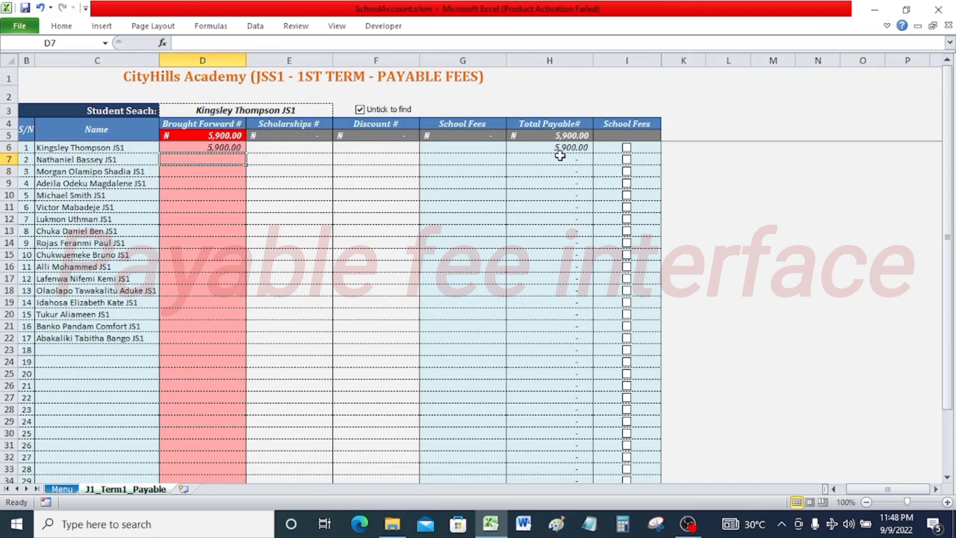
# Enter a Scholarship of 1000 and a Discount of 500 for the first student.
pyautogui.click(319, 150)
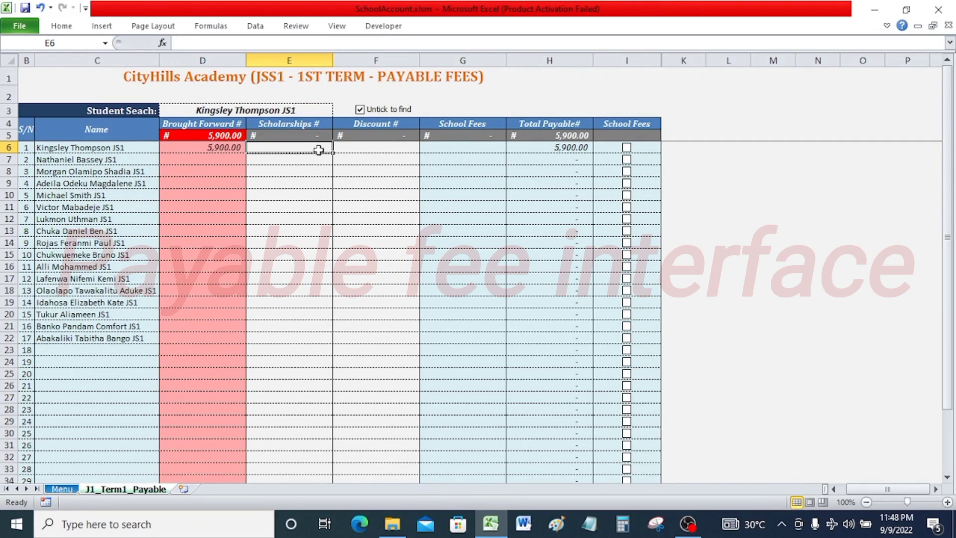
pyautogui.write('1000')
pyautogui.press('Return')
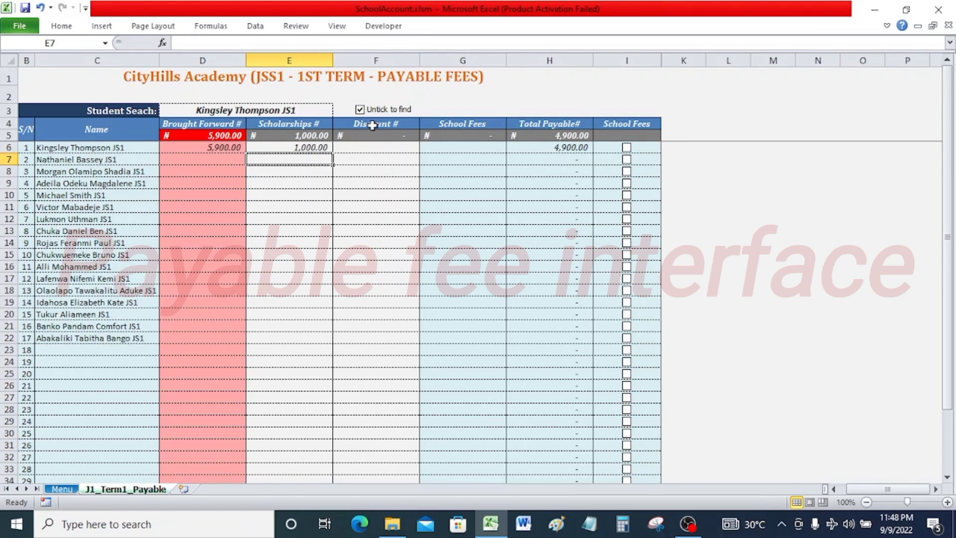
pyautogui.click(374, 148)
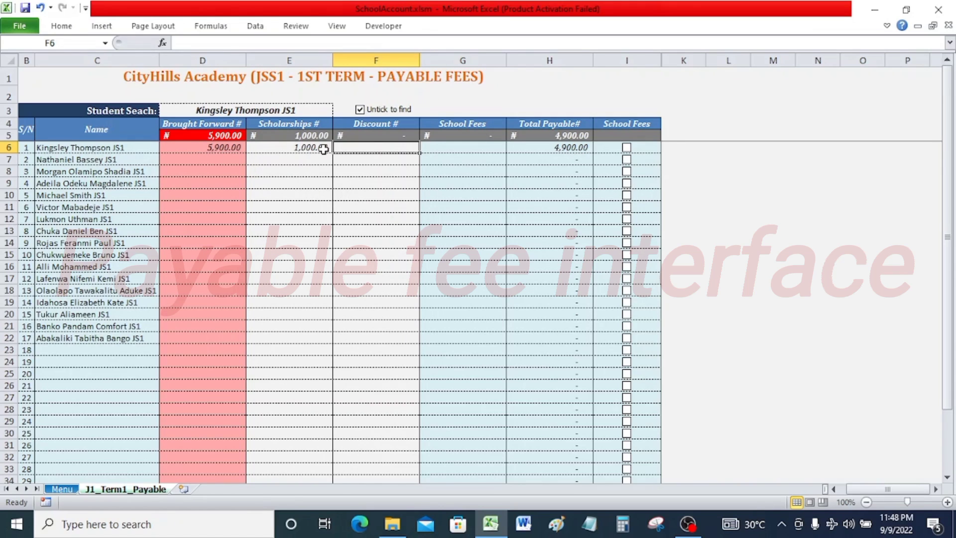
pyautogui.write('500')
pyautogui.press('Return')
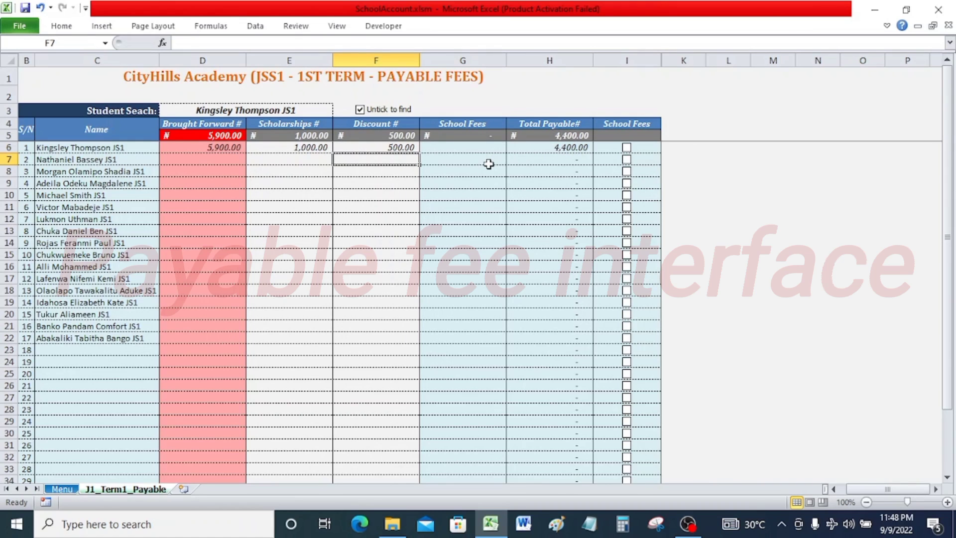
# Review the Bill_Breakdown sheet by choosing it in the Menu sheet's Going To selector.
pyautogui.click(69, 488)
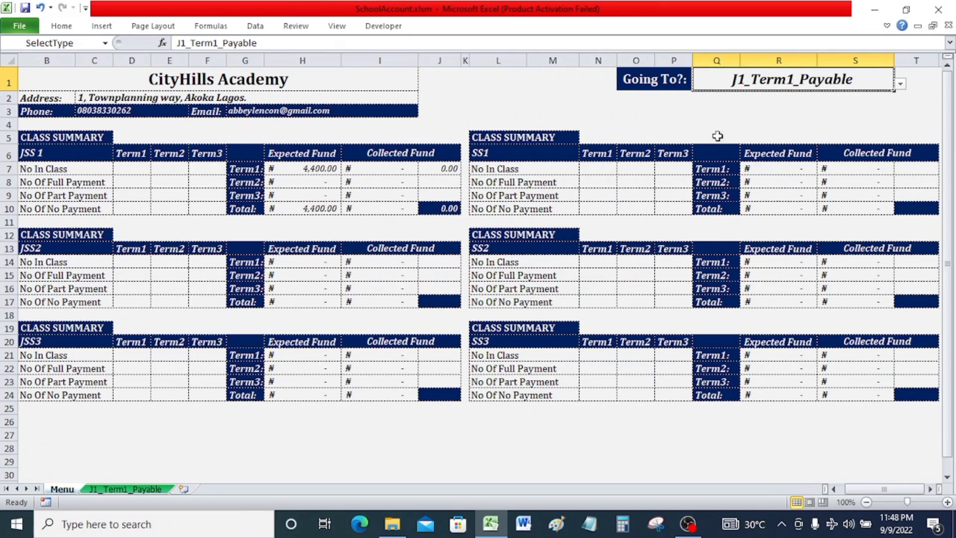
pyautogui.click(900, 84)
pyautogui.click(901, 100)
pyautogui.click(901, 100)
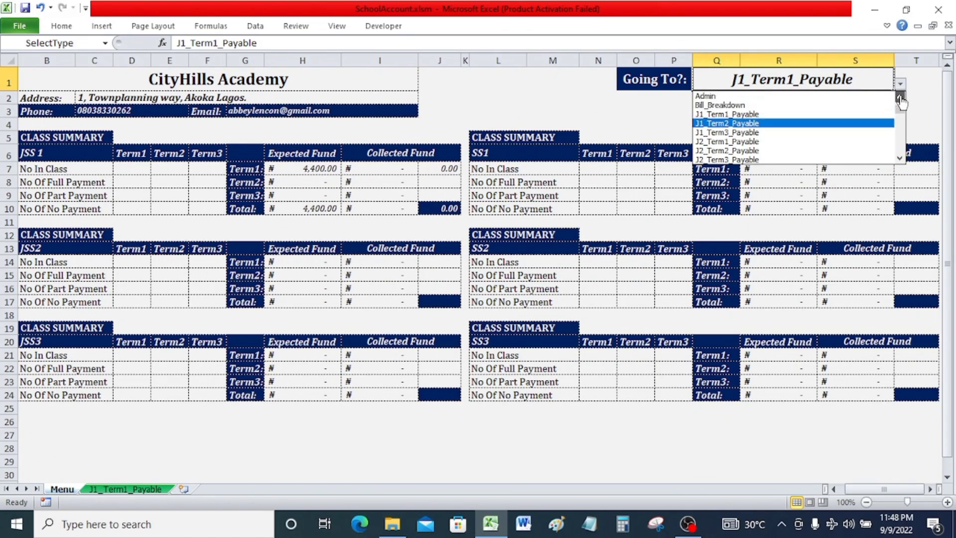
pyautogui.click(844, 105)
pyautogui.click(131, 489)
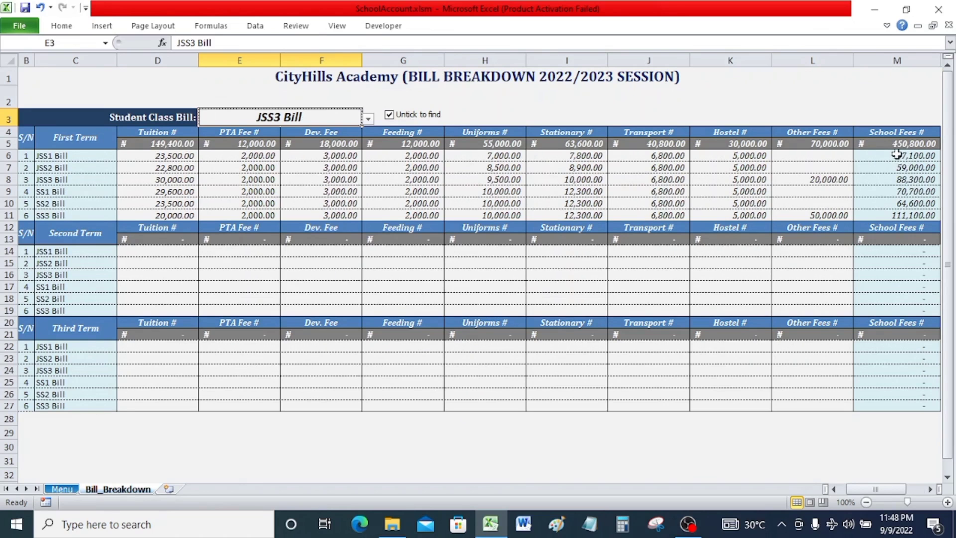
# Return to the J1_Term1_Payable sheet and tick the first student's School Fees box.
pyautogui.click(63, 489)
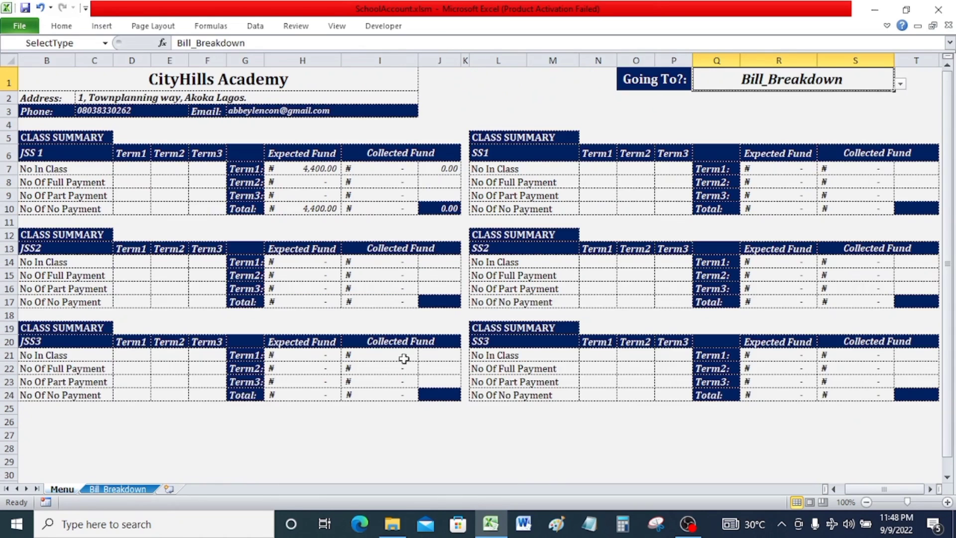
pyautogui.click(900, 84)
pyautogui.click(818, 103)
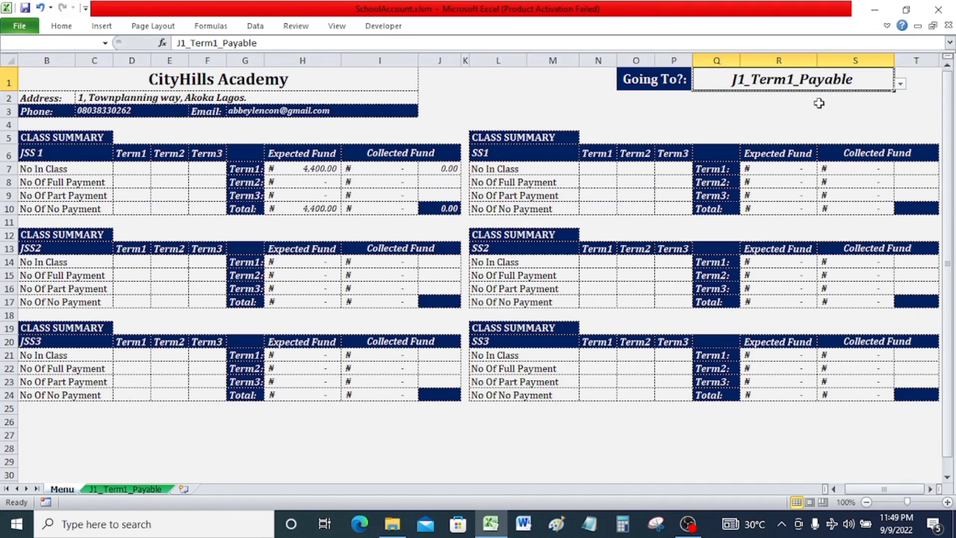
pyautogui.click(140, 491)
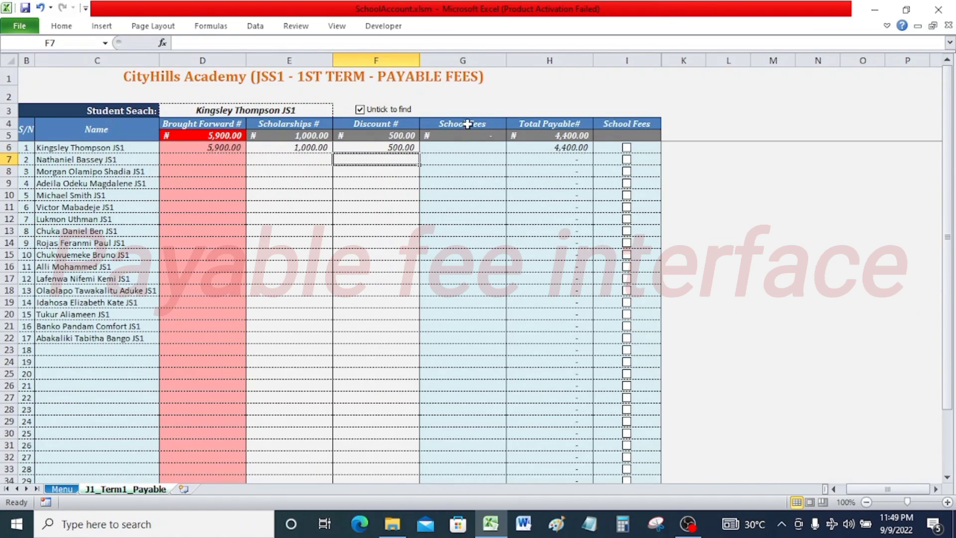
pyautogui.click(626, 148)
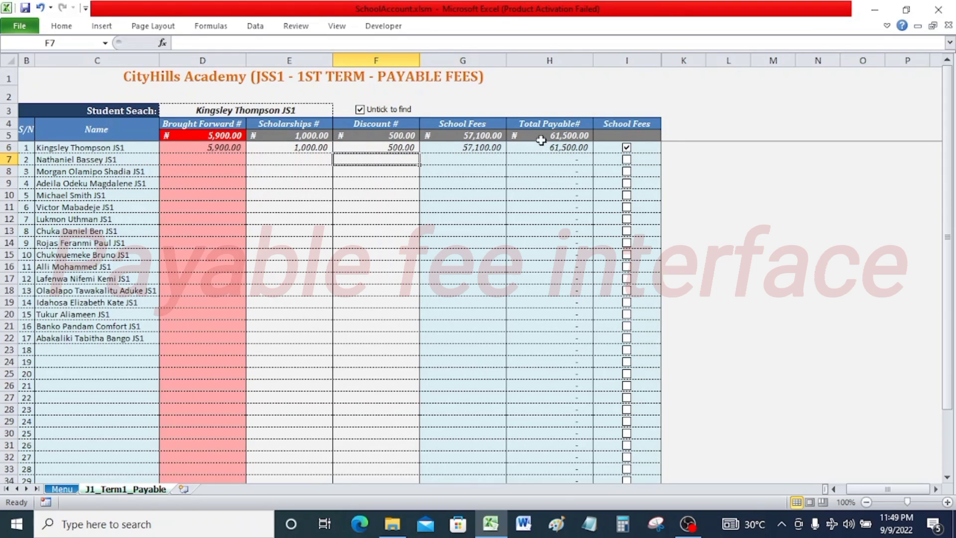
# Enter a Brought Forward amount of 3000 for the second student.
pyautogui.click(236, 160)
pyautogui.write('3000')
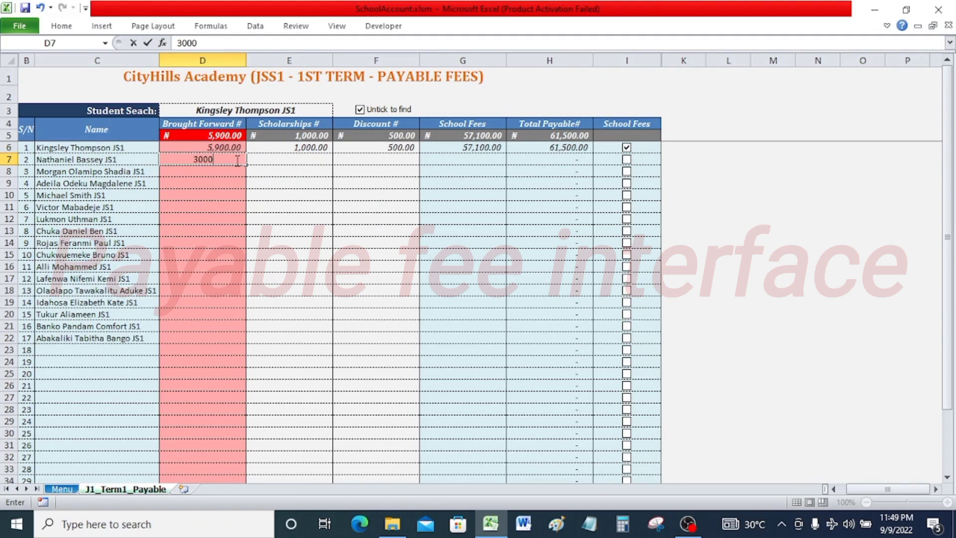
pyautogui.press('Return')
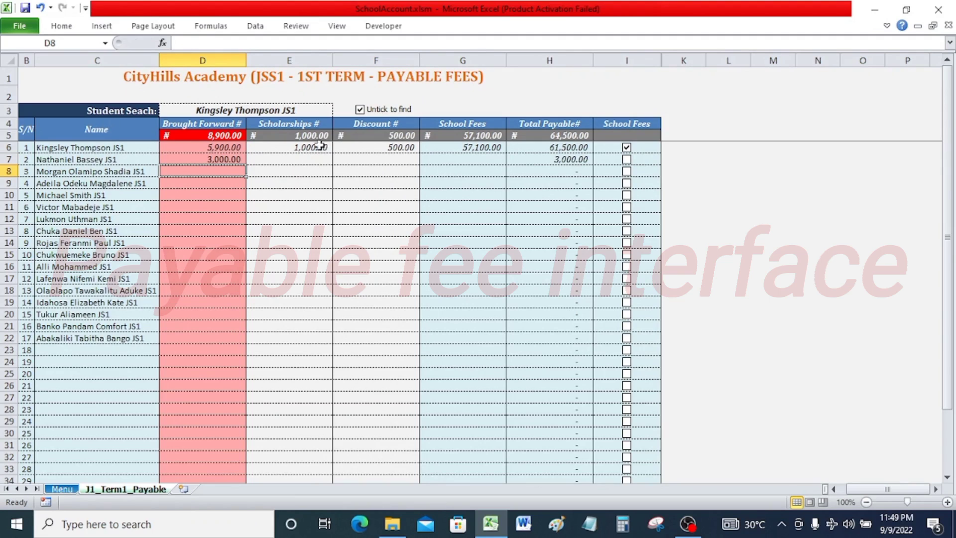
pyautogui.click(317, 163)
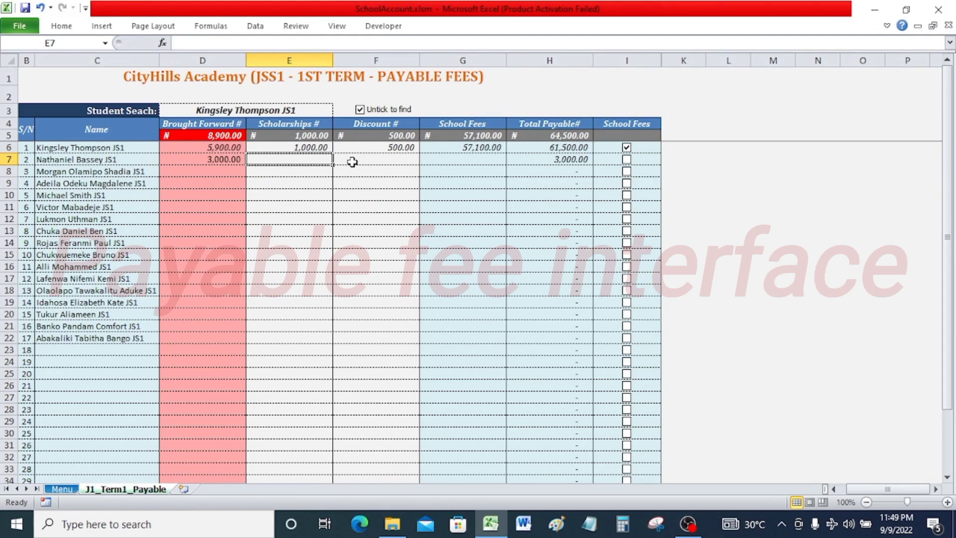
# Tick the second student's School Fees box.
pyautogui.click(391, 160)
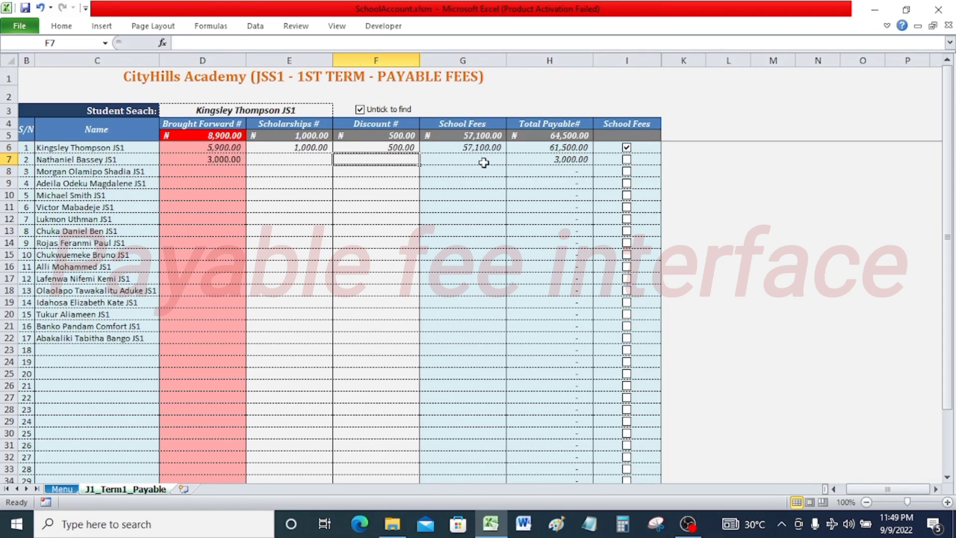
pyautogui.click(627, 159)
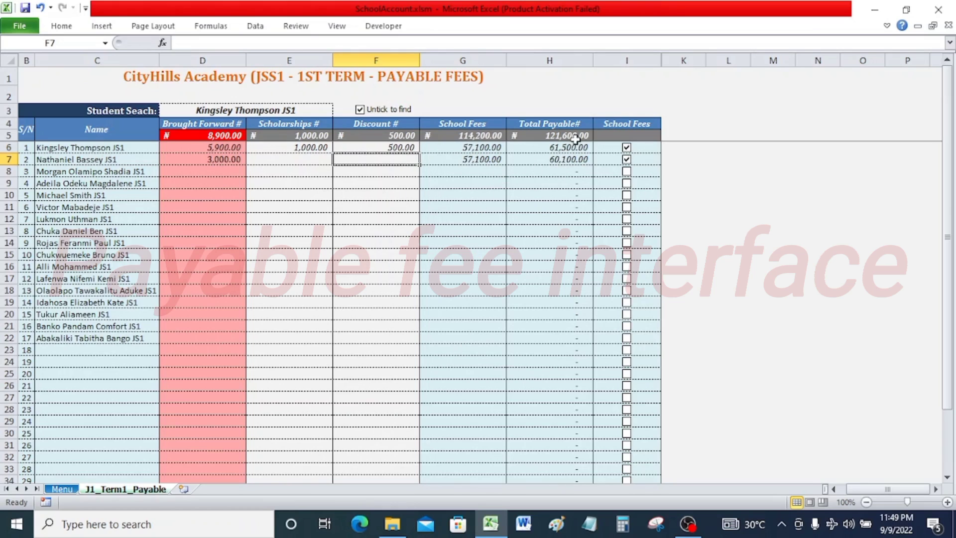
# Enter a Scholarship of 2000 and a Discount of 2000 for the third student and tick their School Fees box.
pyautogui.click(232, 173)
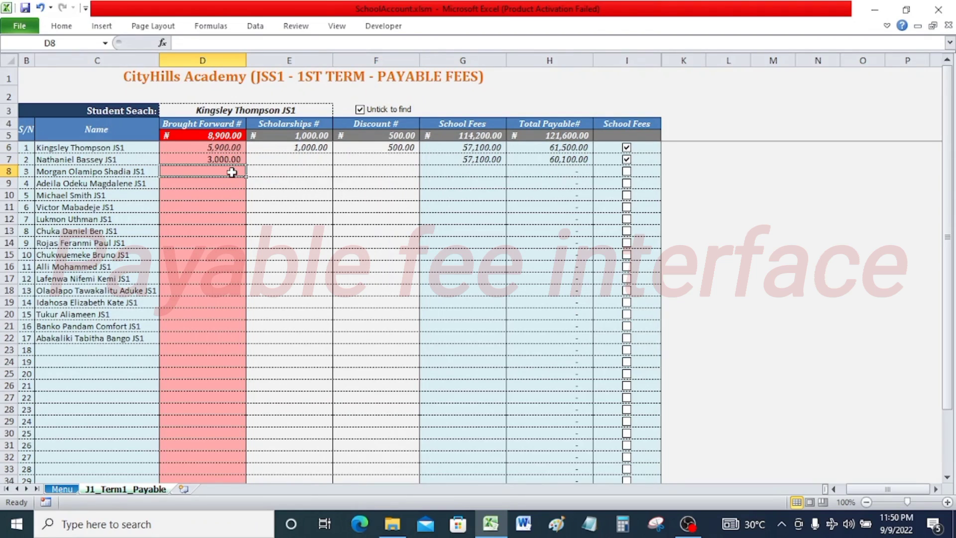
pyautogui.click(316, 167)
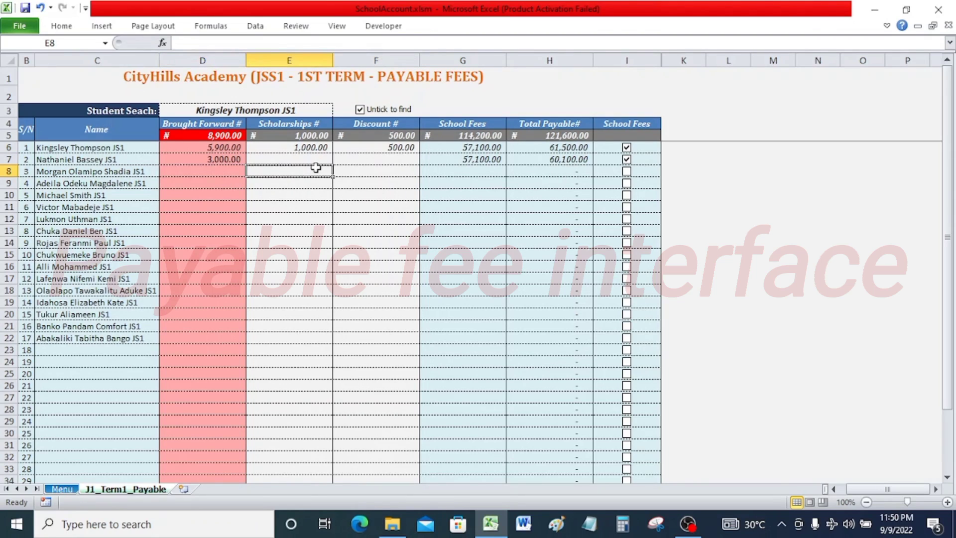
pyautogui.write('2000')
pyautogui.press('Return')
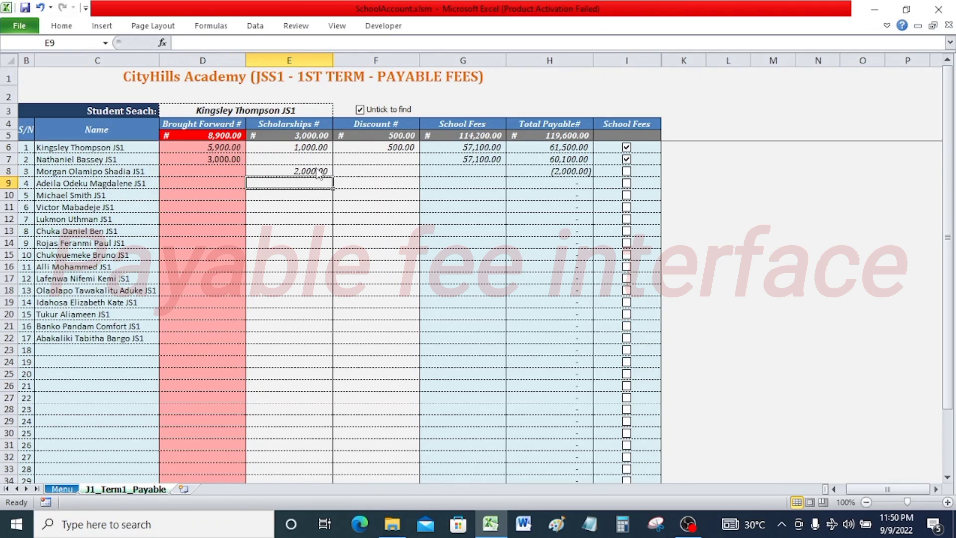
pyautogui.click(375, 167)
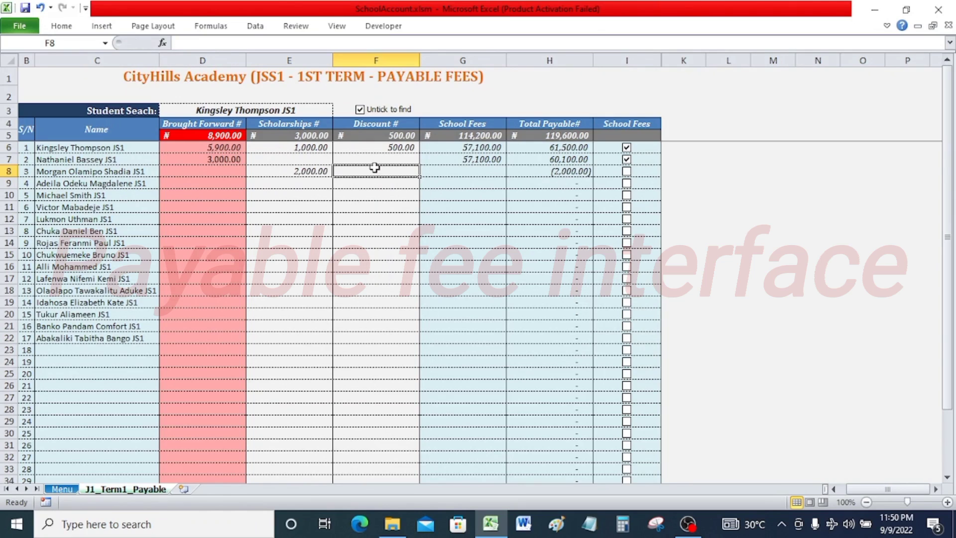
pyautogui.write('2000')
pyautogui.press('Return')
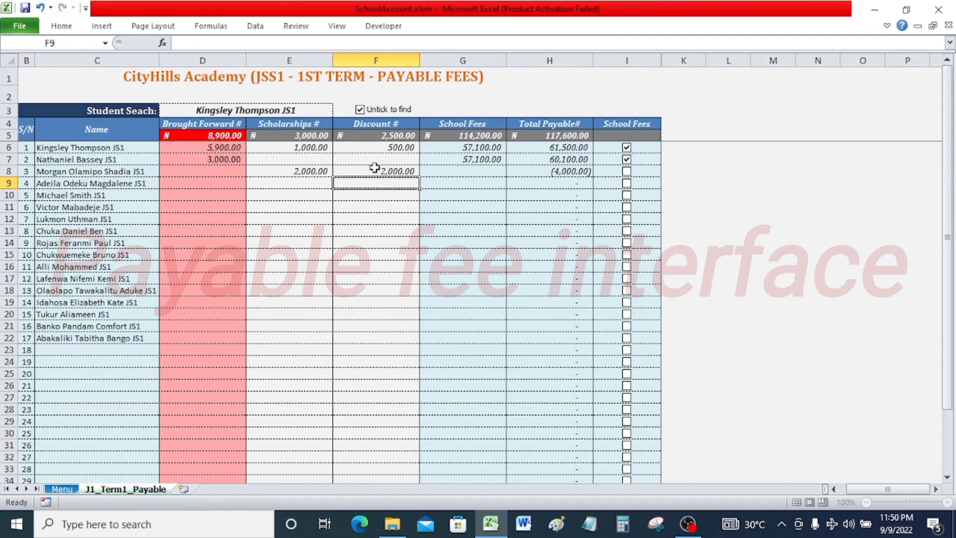
pyautogui.click(626, 172)
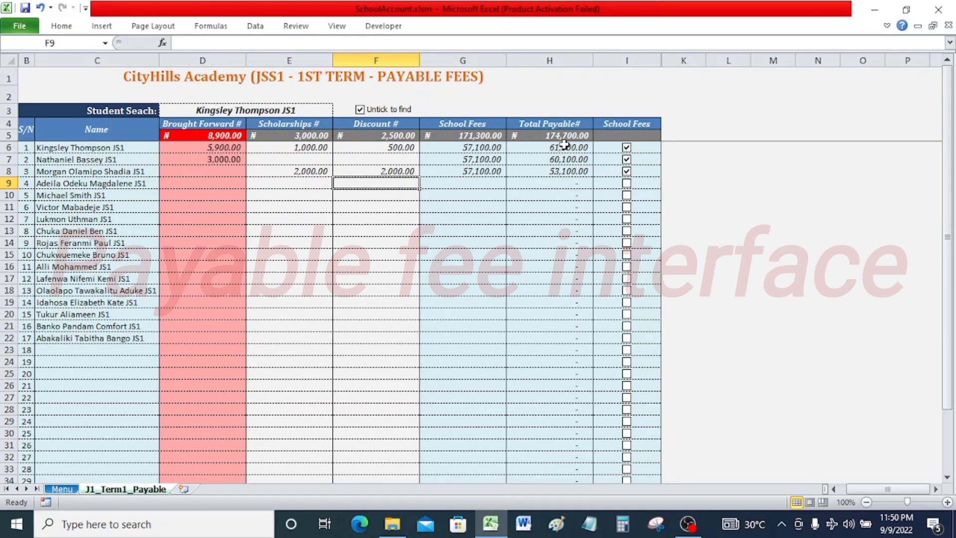
# Enter a Discount of 2000 for the fourth student.
pyautogui.write('2000')
pyautogui.press('Return')
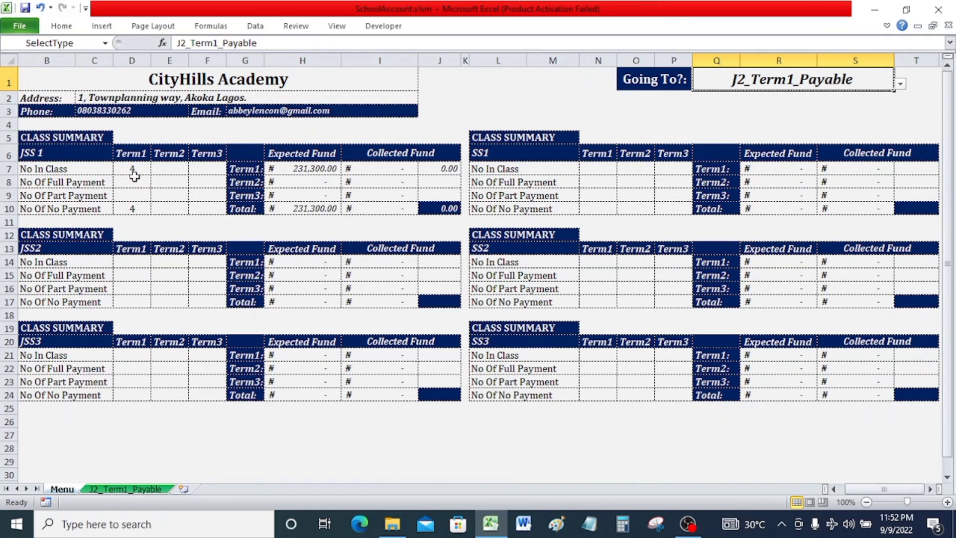
# Return to the J1_Term1_Payable sheet through the Menu sheet's Going To selector.
pyautogui.click(900, 84)
pyautogui.scroll(2, 901, 107)
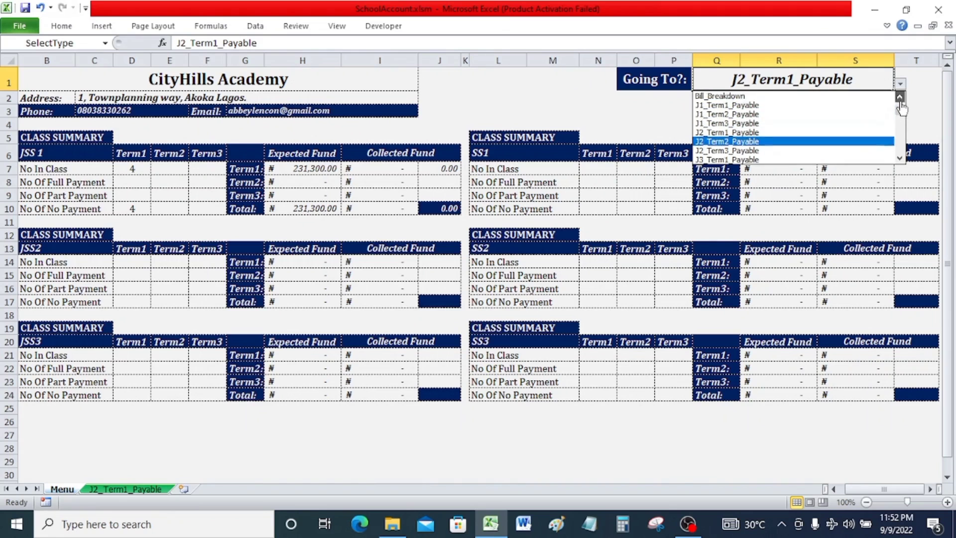
pyautogui.click(815, 124)
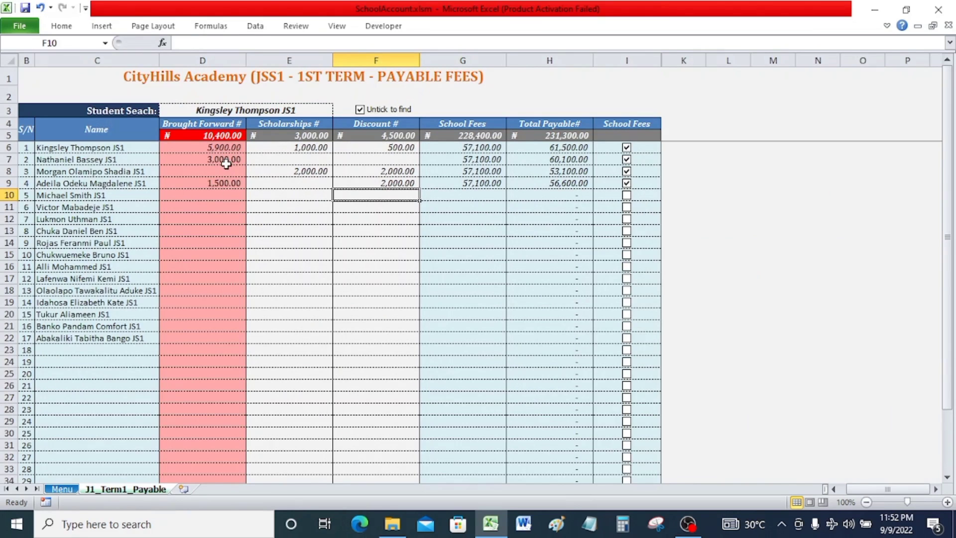
pyautogui.click(62, 488)
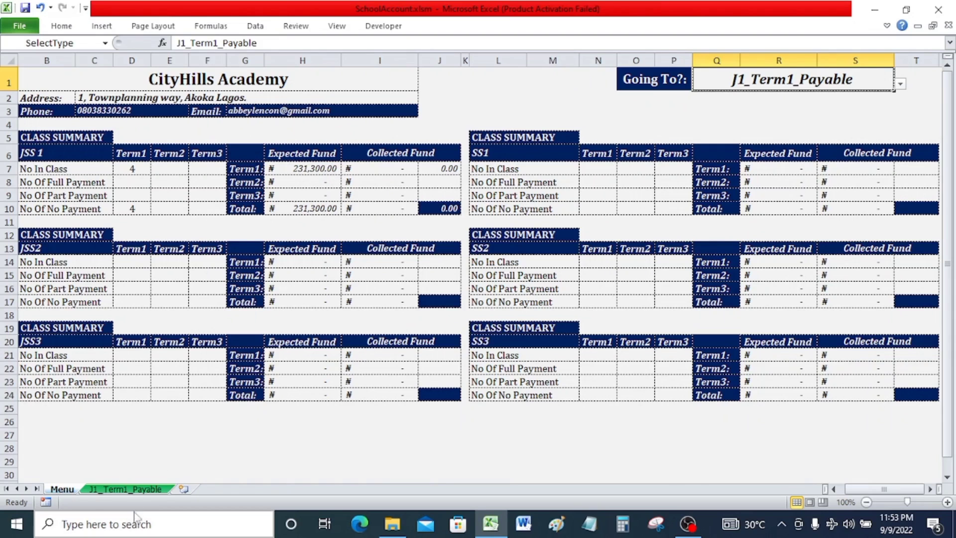
pyautogui.click(128, 488)
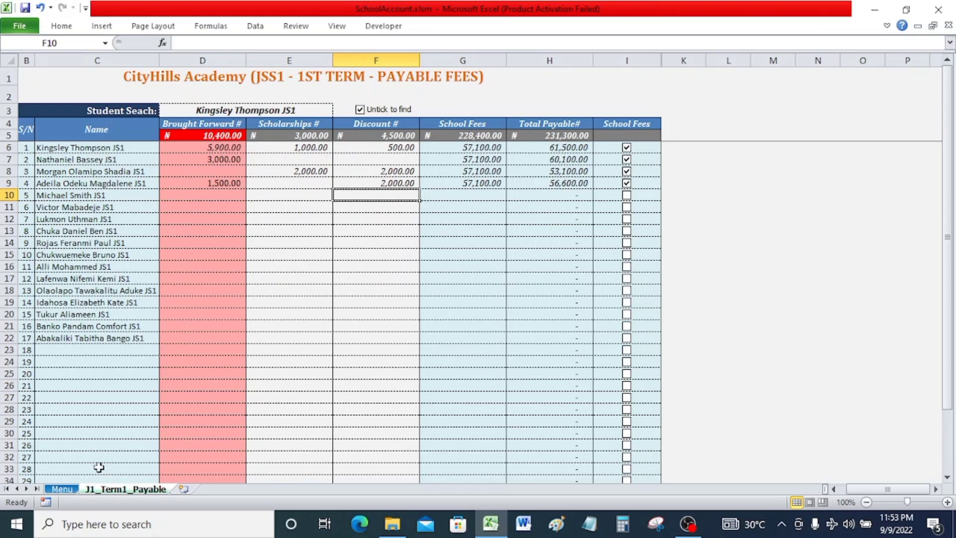
# Open the J1_Term1_Inflow sheet by choosing it in the Menu sheet's Going To selector.
pyautogui.click(62, 488)
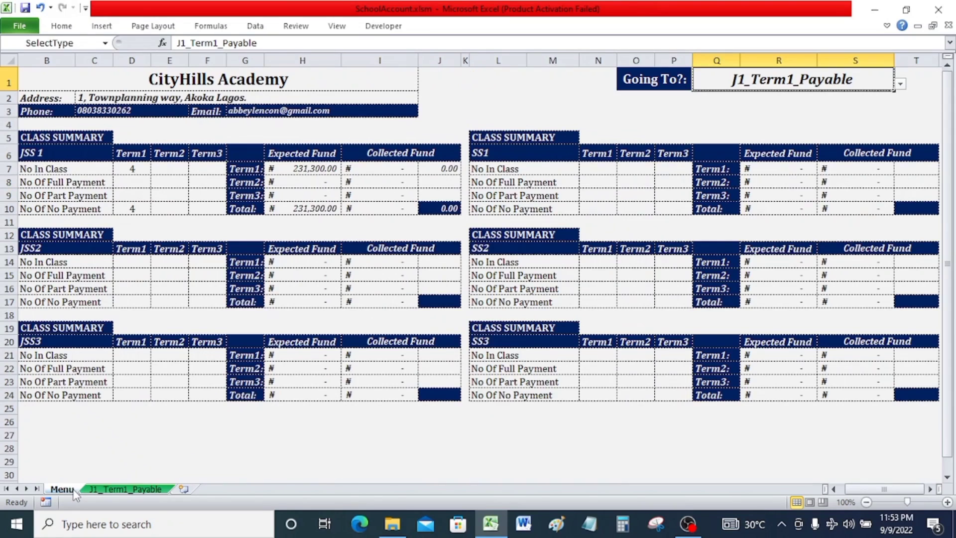
pyautogui.click(900, 84)
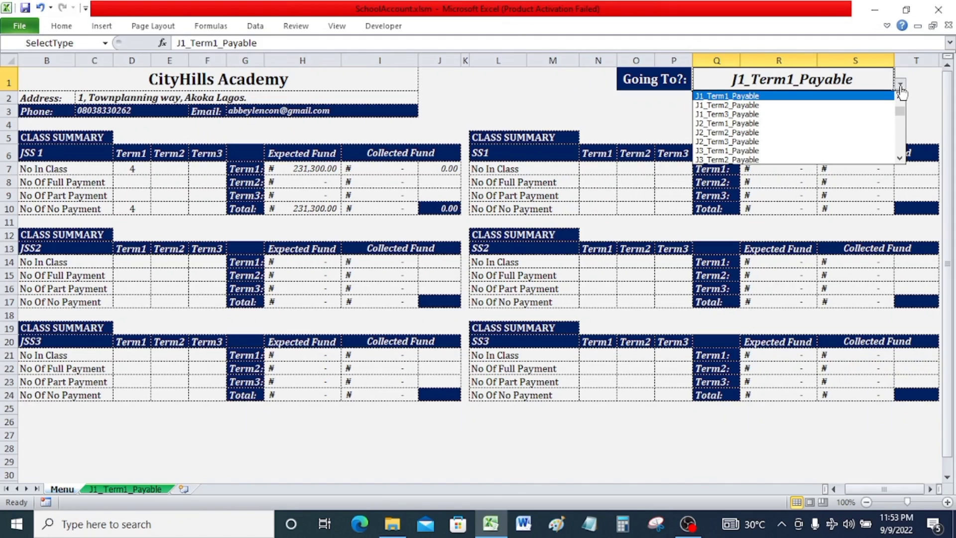
pyautogui.click(900, 159)
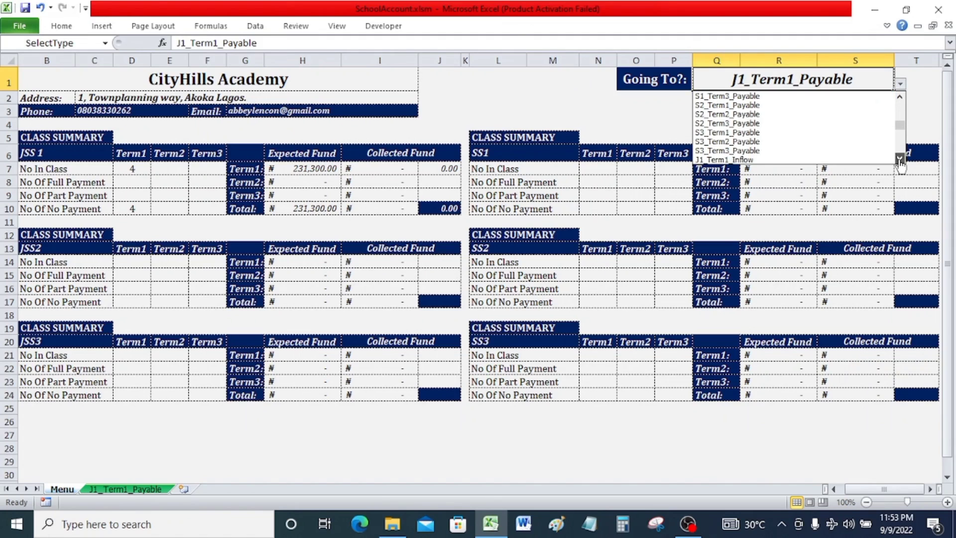
pyautogui.click(900, 96)
pyautogui.click(899, 96)
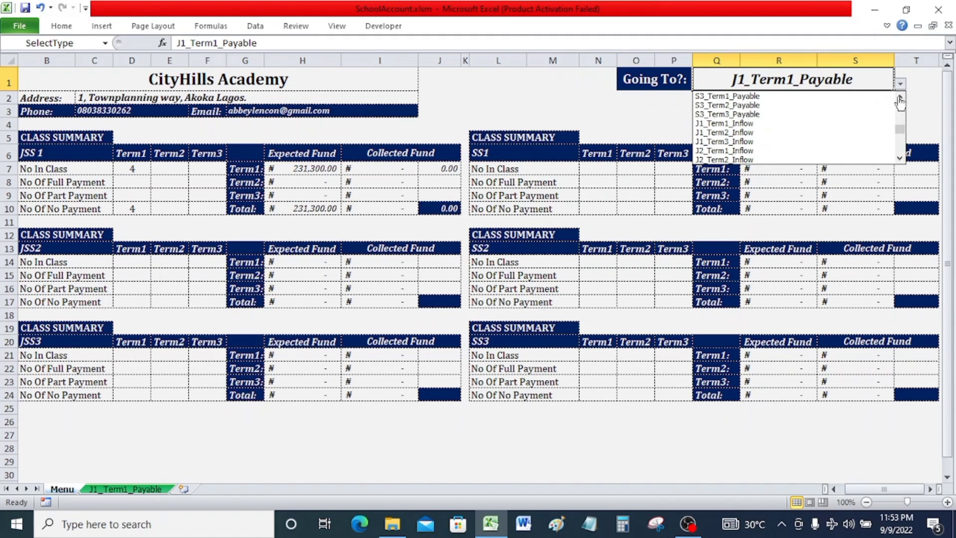
pyautogui.click(714, 124)
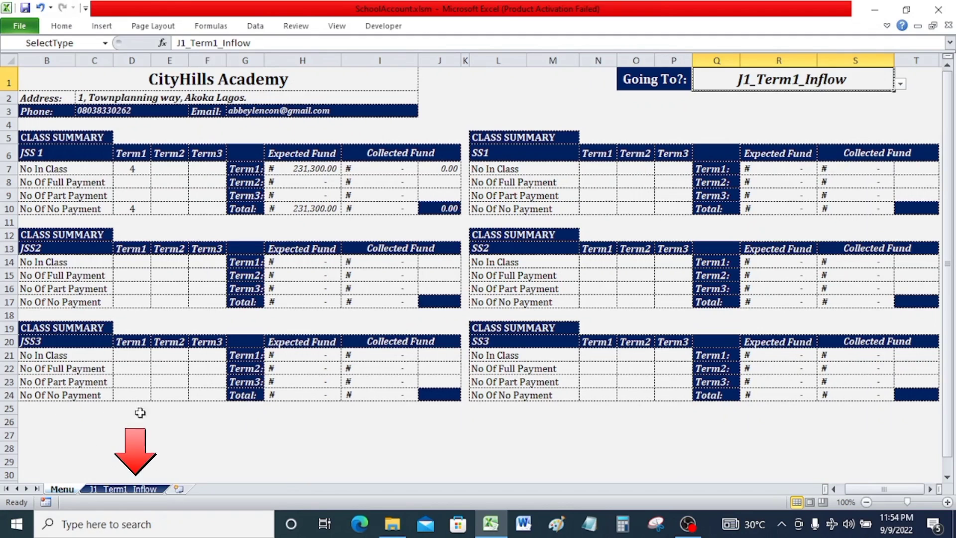
pyautogui.click(121, 490)
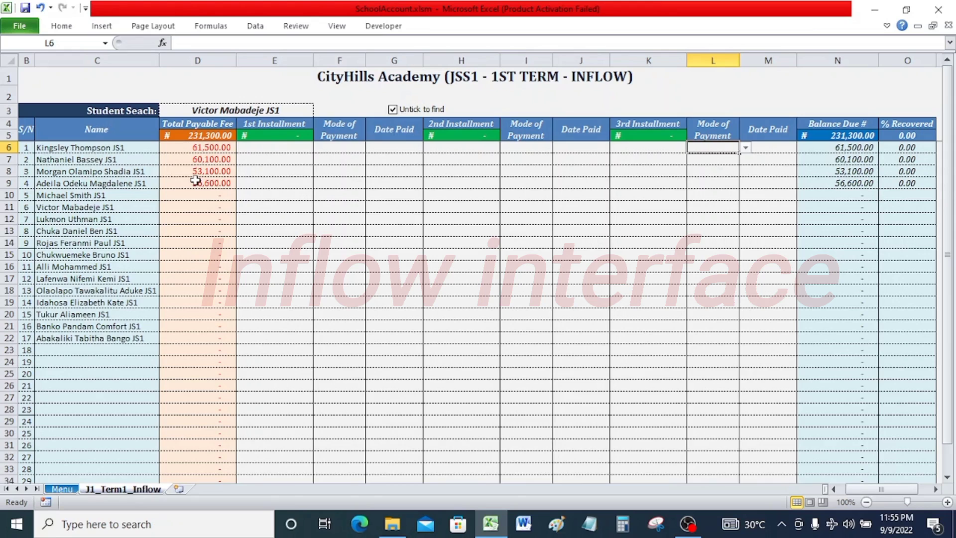
# Enter a 1st Installment of 30000 for the first student.
pyautogui.click(270, 148)
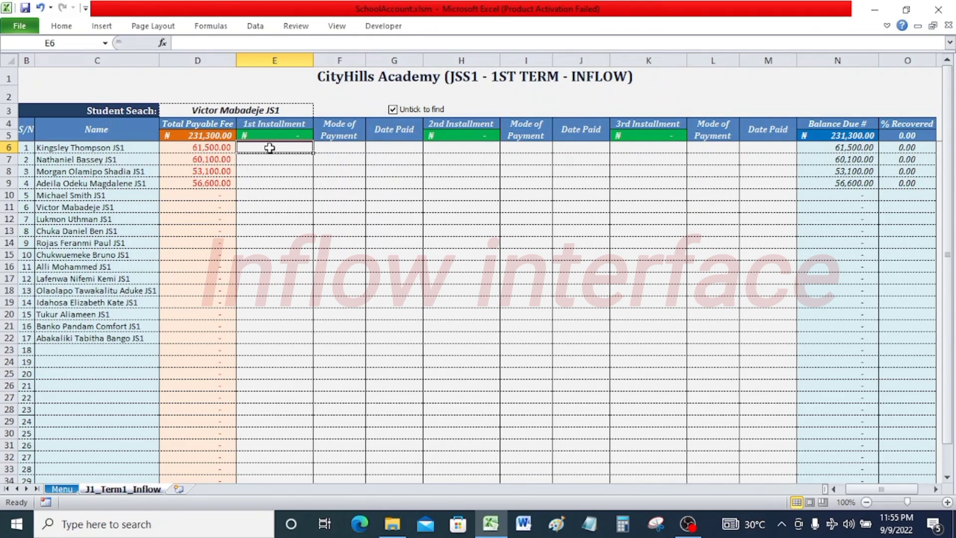
pyautogui.write('30000')
pyautogui.press('Return')
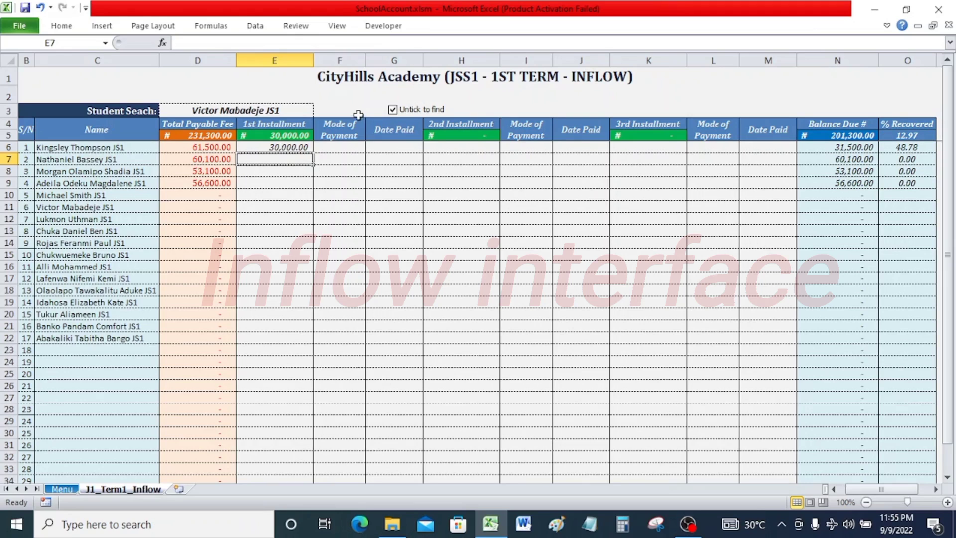
# Set the first student's 1st installment Mode of Payment to Cheque.
pyautogui.click(349, 150)
pyautogui.click(371, 148)
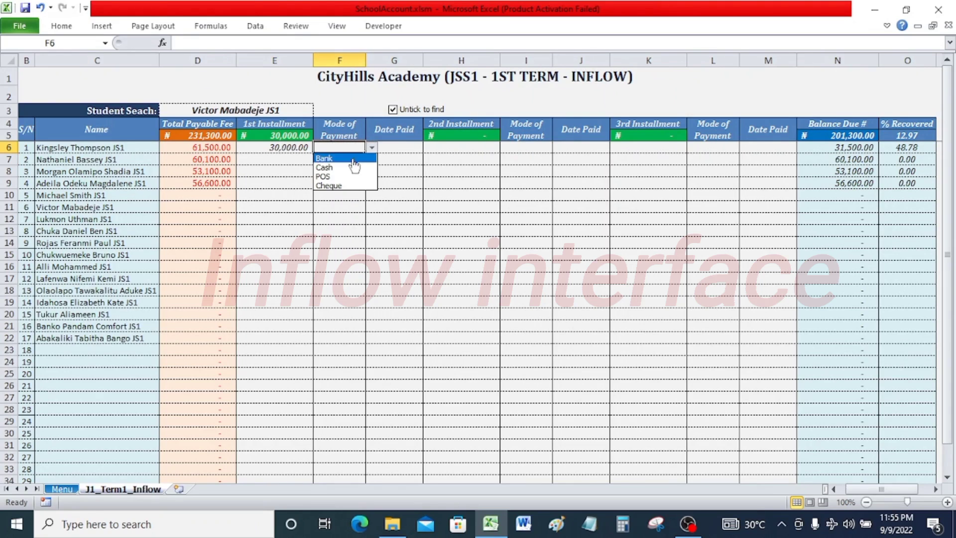
pyautogui.click(342, 186)
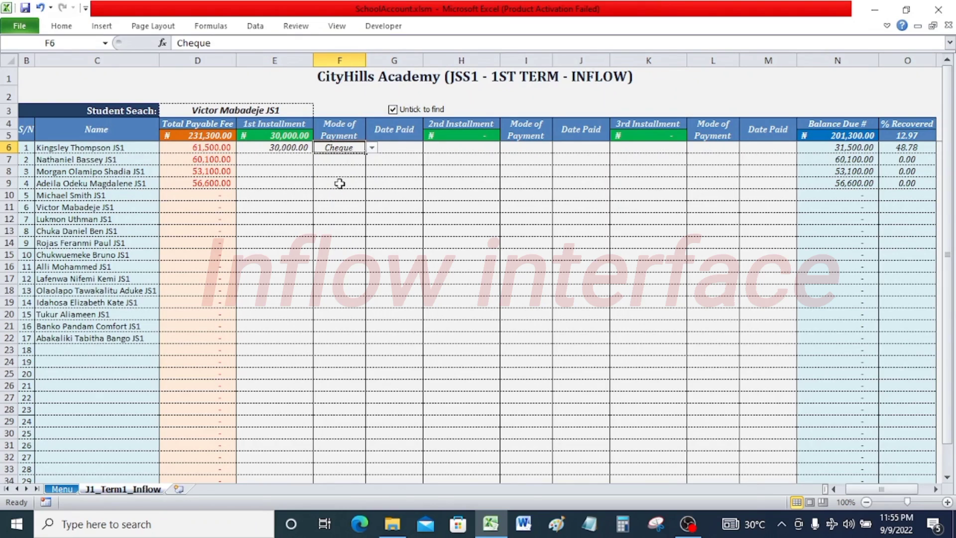
pyautogui.click(350, 159)
pyautogui.click(355, 149)
# Enter 9/9/2022 as the Date Paid for the first student's 1st installment.
pyautogui.click(404, 146)
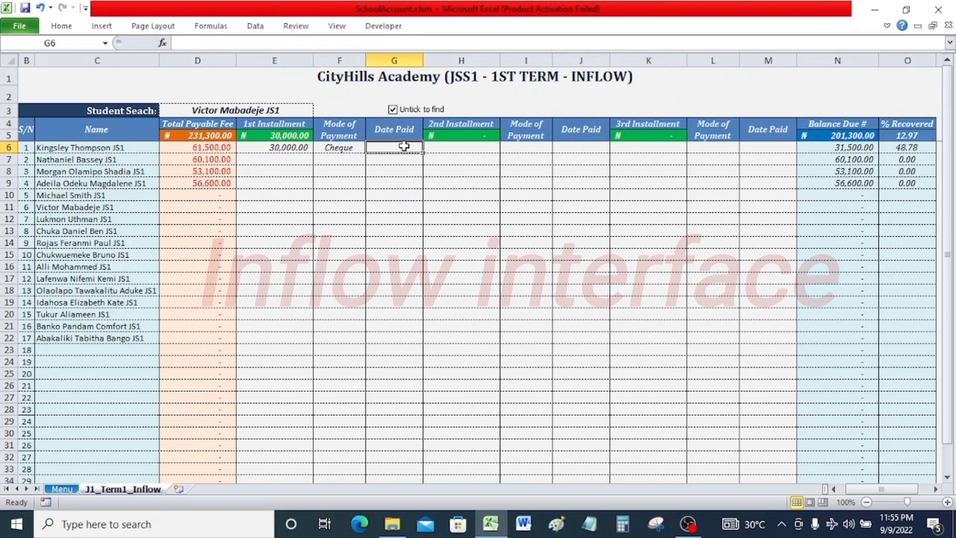
pyautogui.write('9')
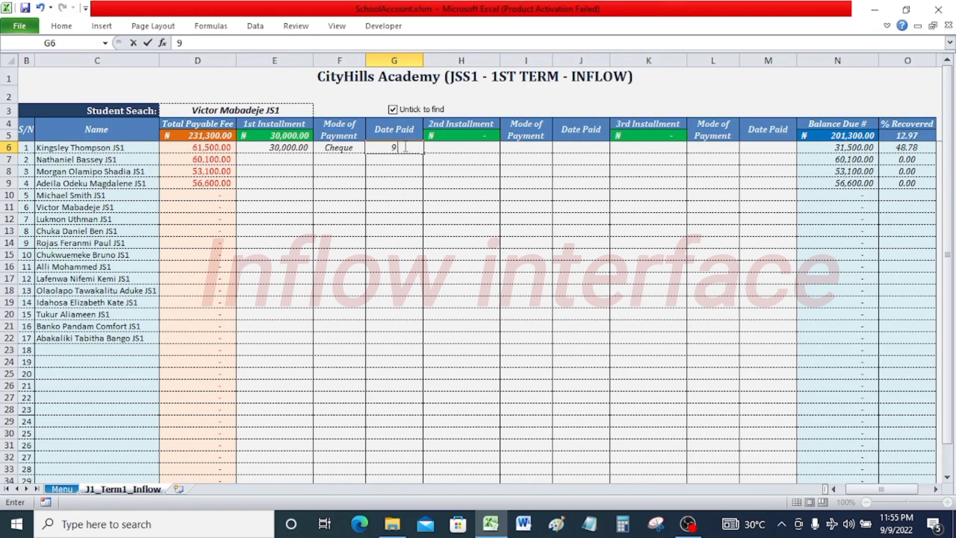
pyautogui.write('/9/2022')
pyautogui.press('Return')
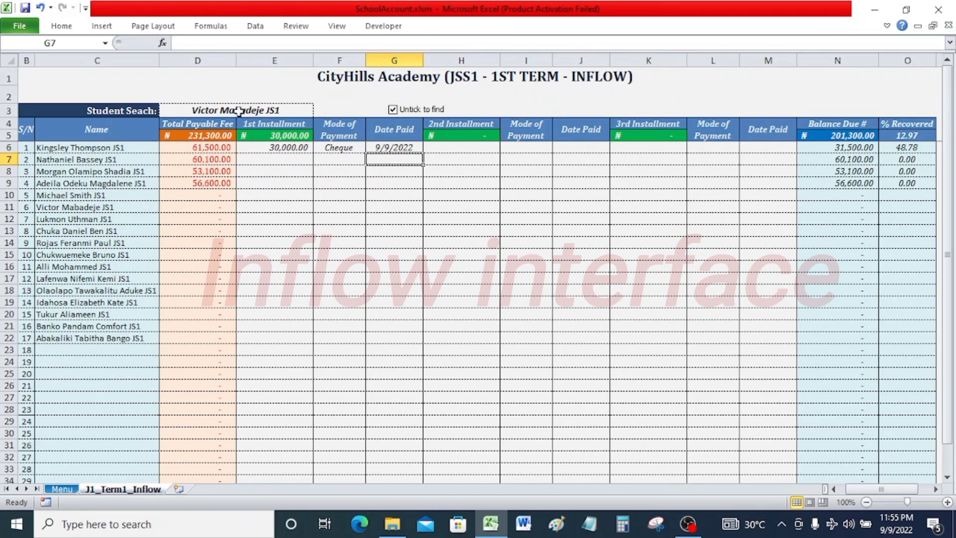
pyautogui.moveTo(393, 196); pyautogui.dragTo(286, 146)
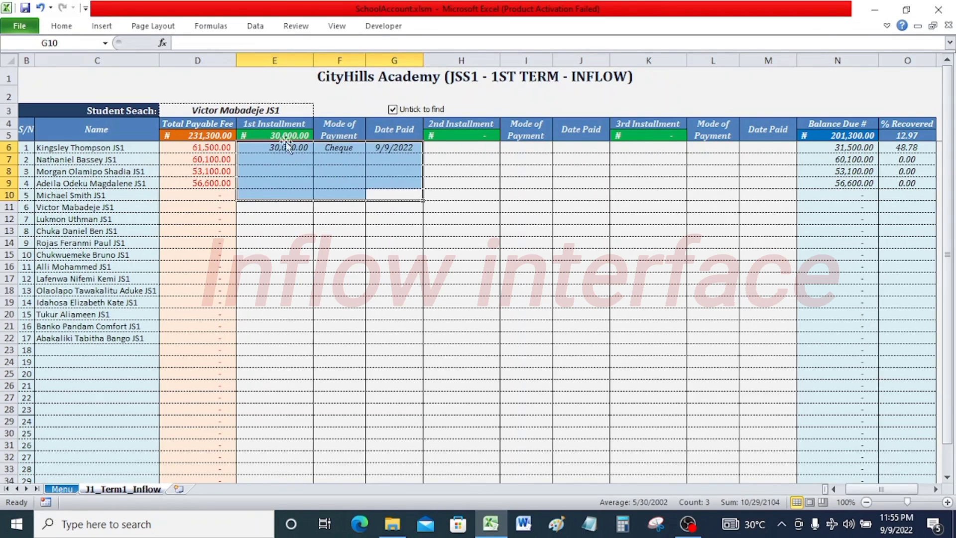
pyautogui.click(320, 162)
pyautogui.click(289, 150)
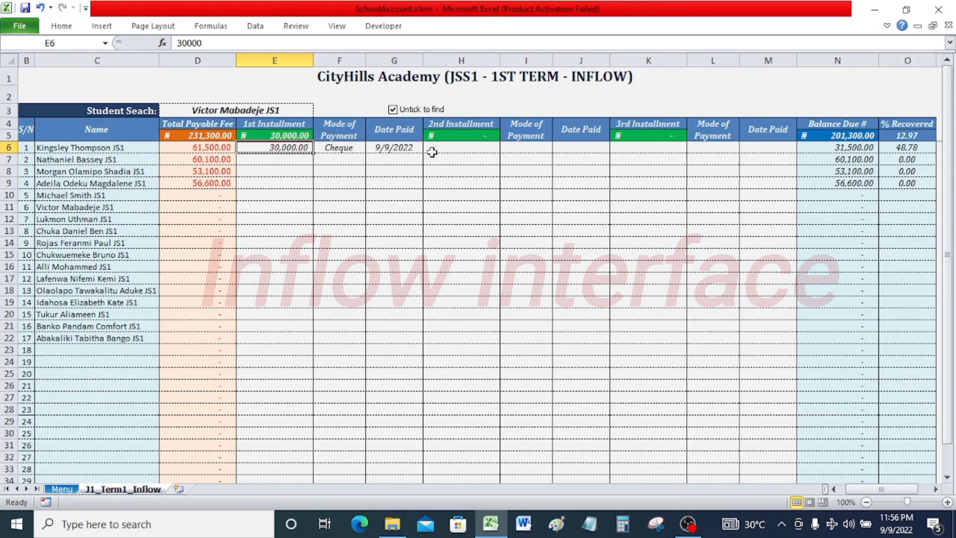
# Enter a 2nd Installment of 25000 for the first student.
pyautogui.click(466, 148)
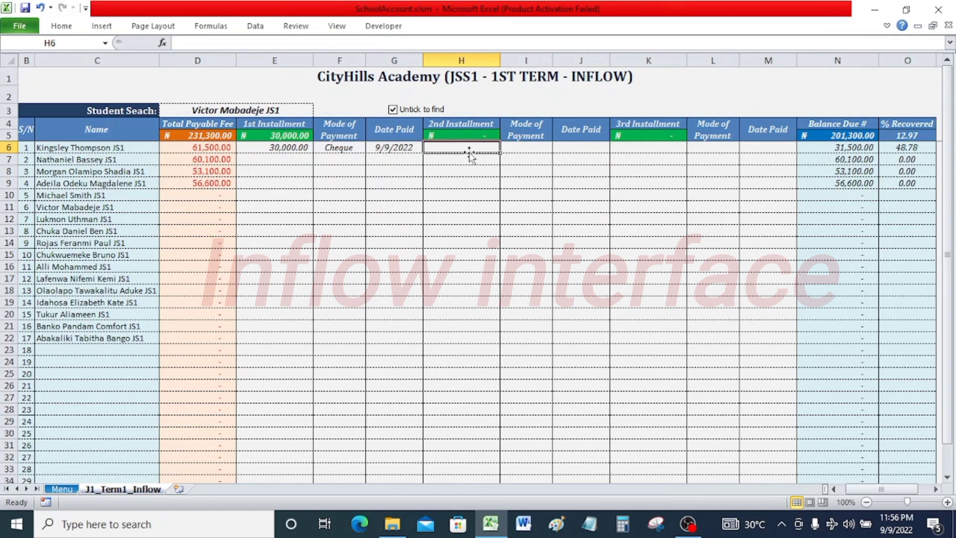
pyautogui.write('25000')
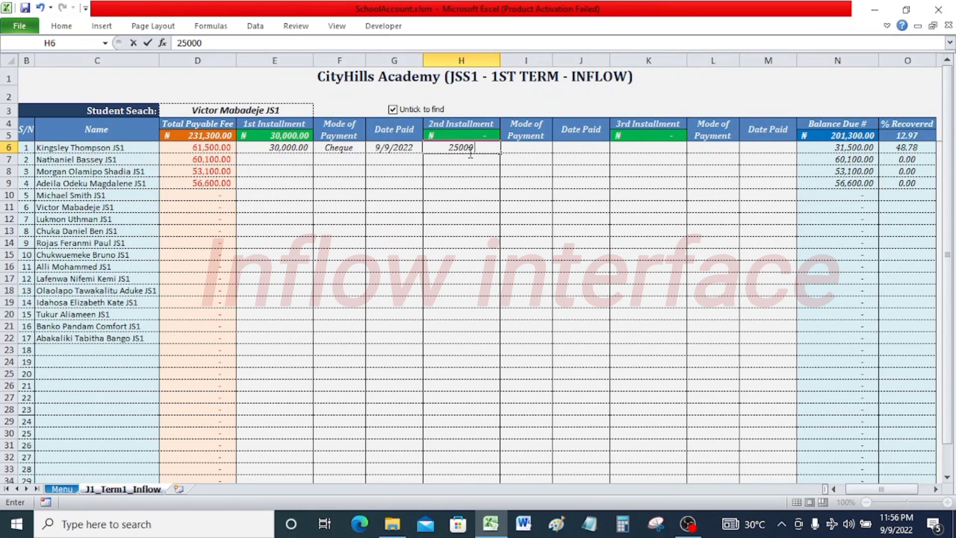
pyautogui.press('Return')
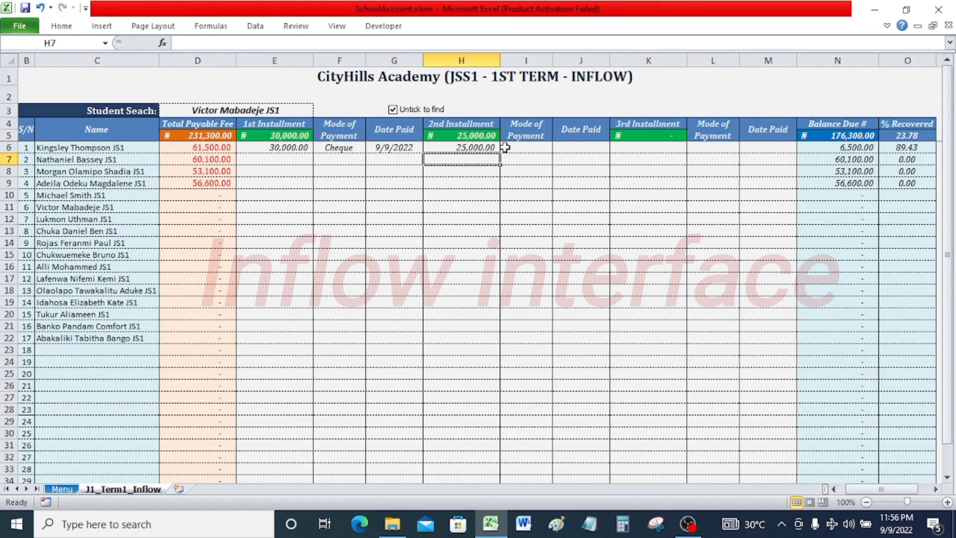
# Set the first student's 2nd installment Mode of Payment to Bank.
pyautogui.click(505, 147)
pyautogui.click(559, 148)
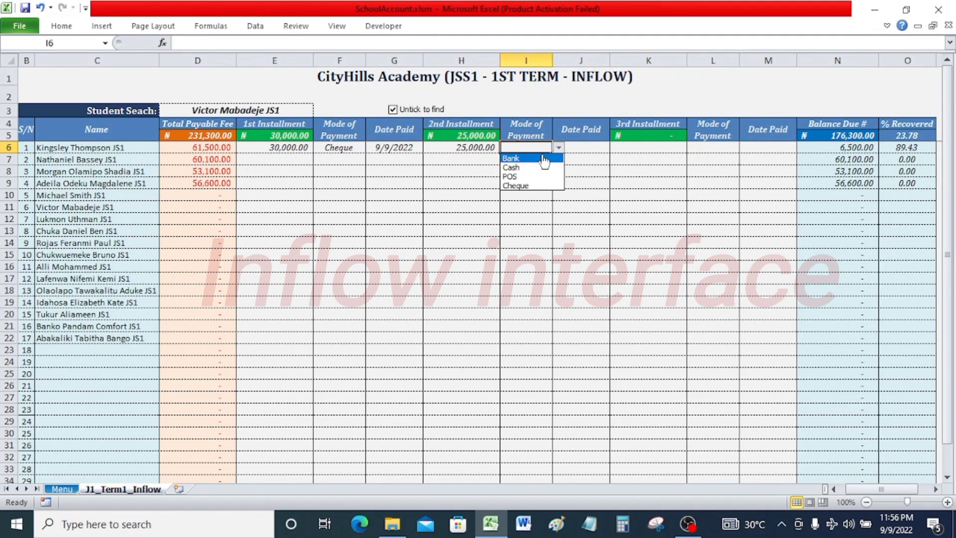
pyautogui.click(543, 158)
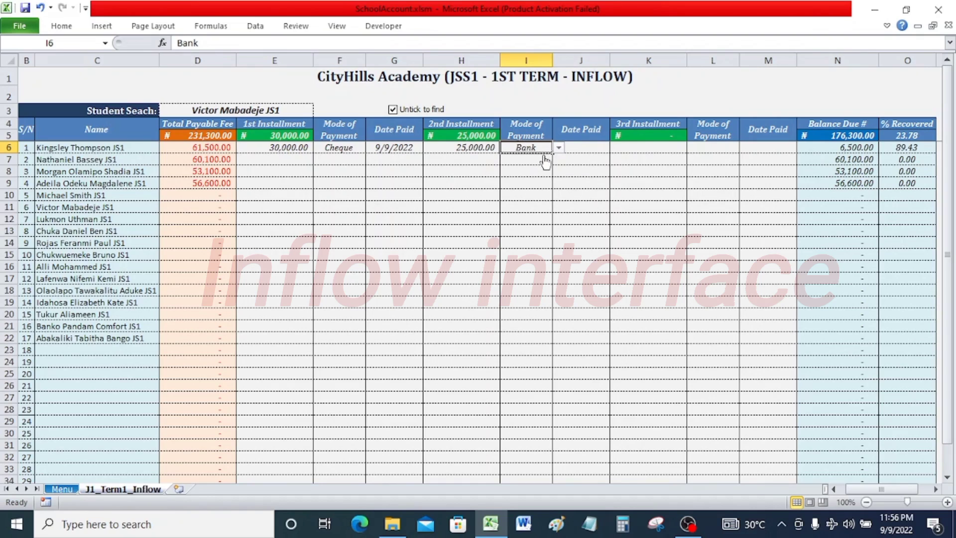
# Enter 19/10/2022 as the Date Paid for the first student's 2nd installment.
pyautogui.click(581, 150)
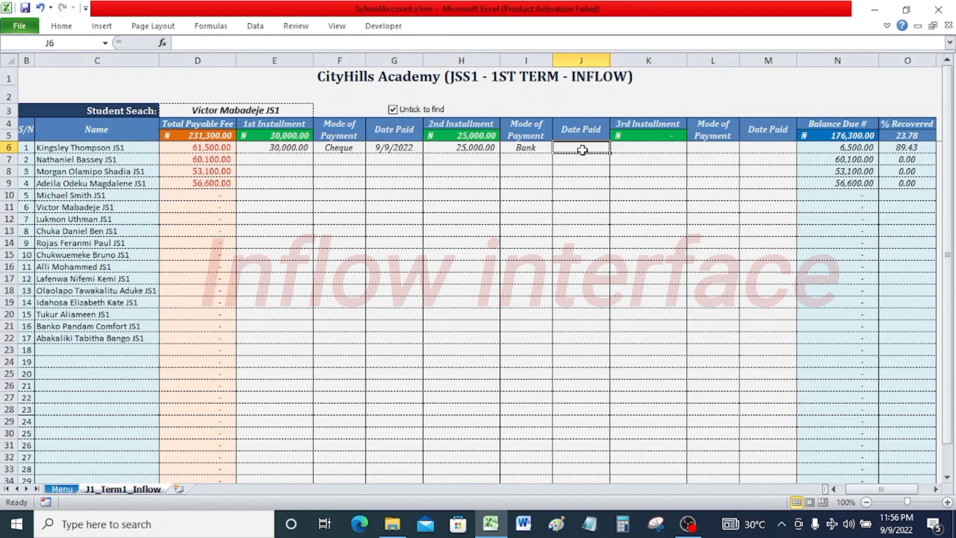
pyautogui.write('19/')
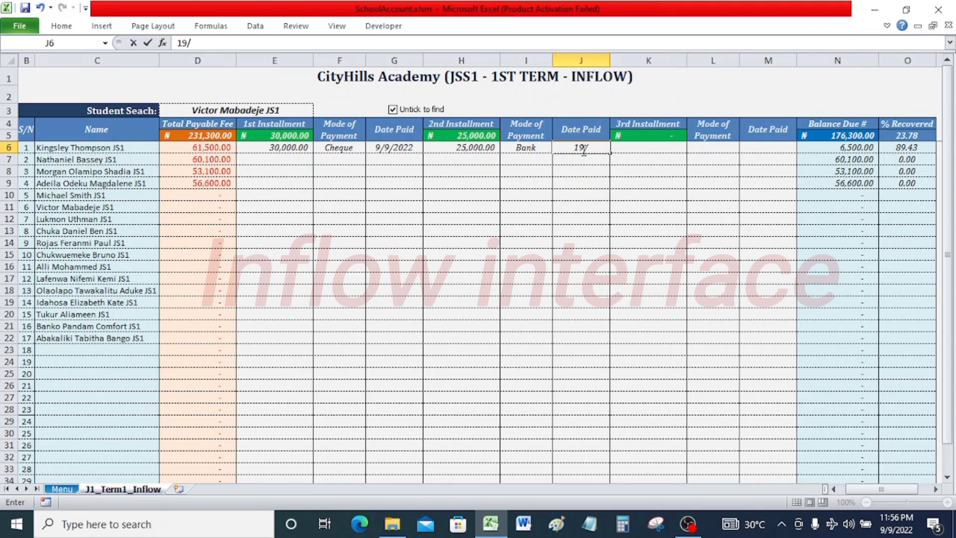
pyautogui.write('10/2022')
pyautogui.press('Return')
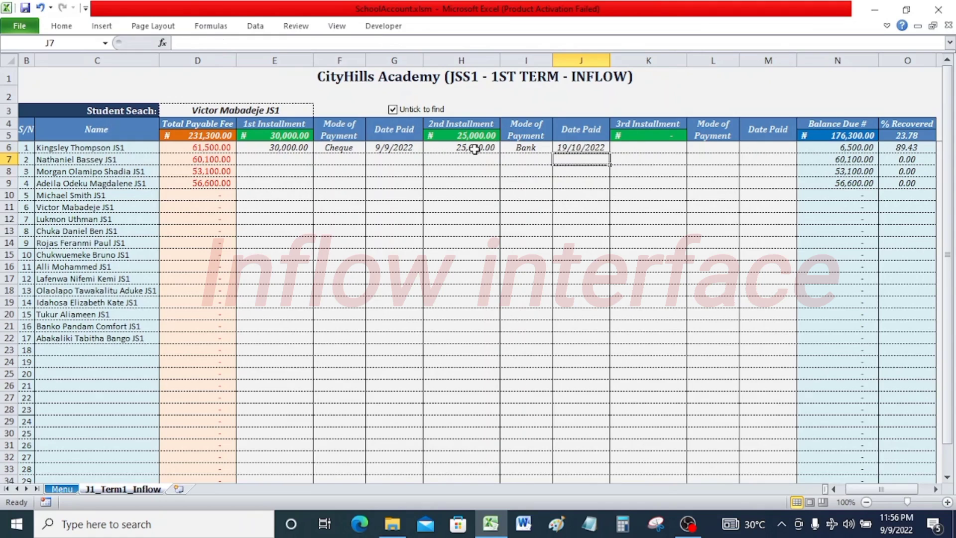
# Enter a 3rd Installment of 5000 for the first student.
pyautogui.moveTo(474, 148); pyautogui.dragTo(573, 174)
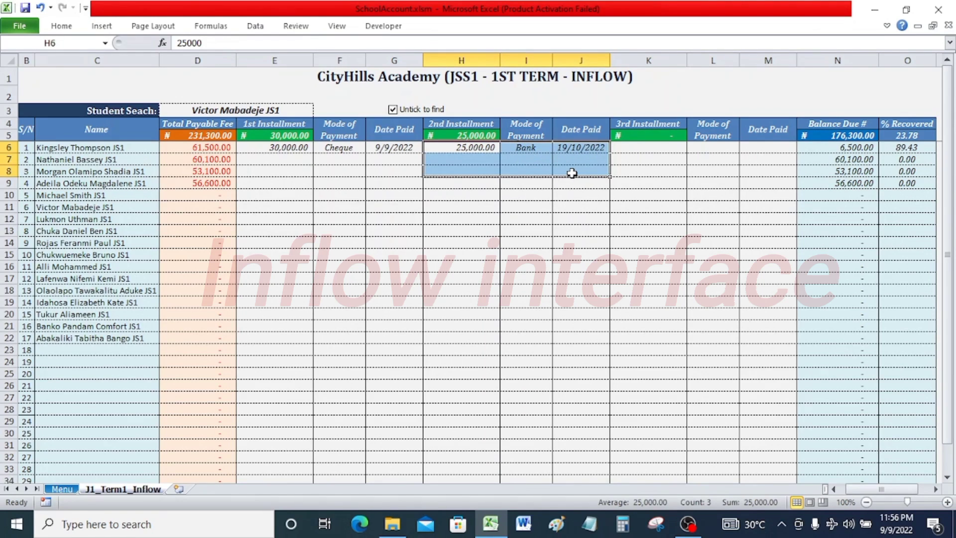
pyautogui.click(529, 171)
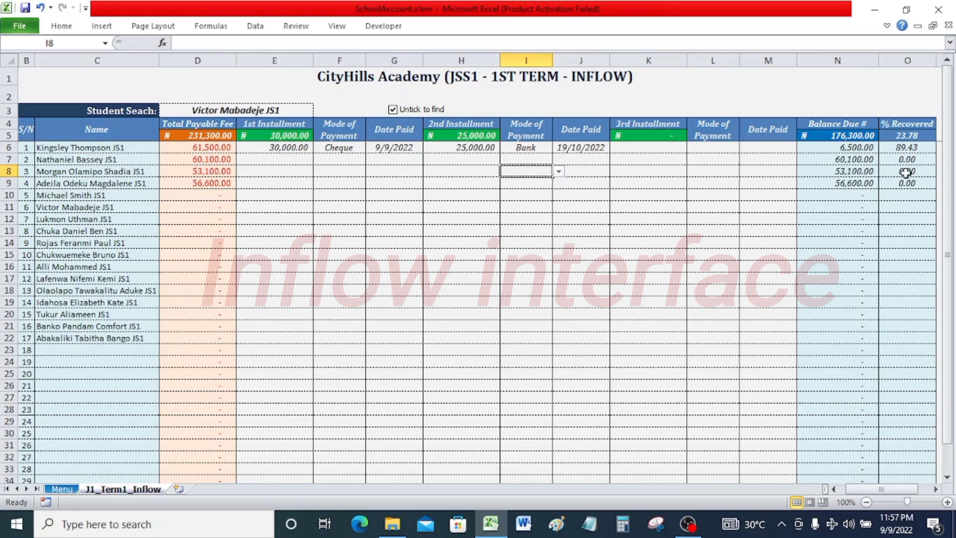
pyautogui.click(667, 145)
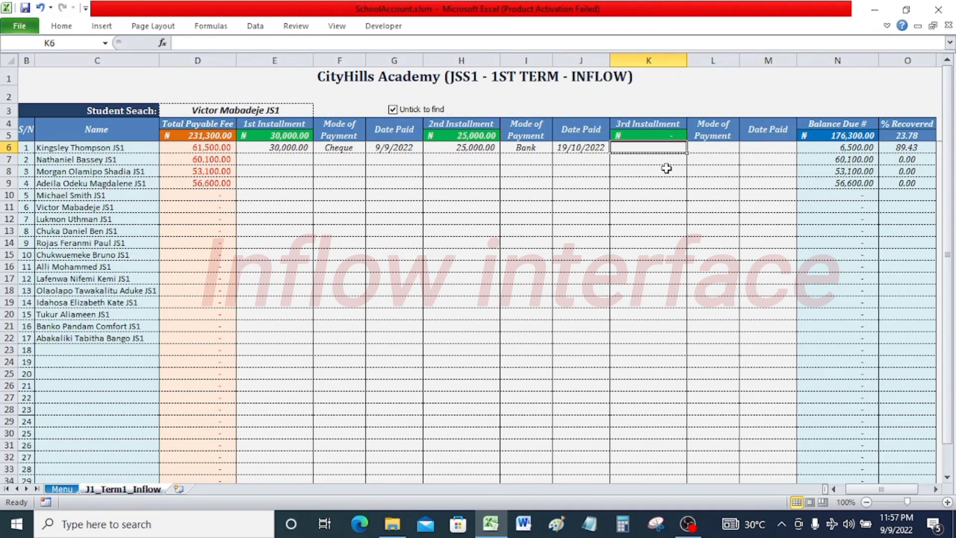
pyautogui.write('5000')
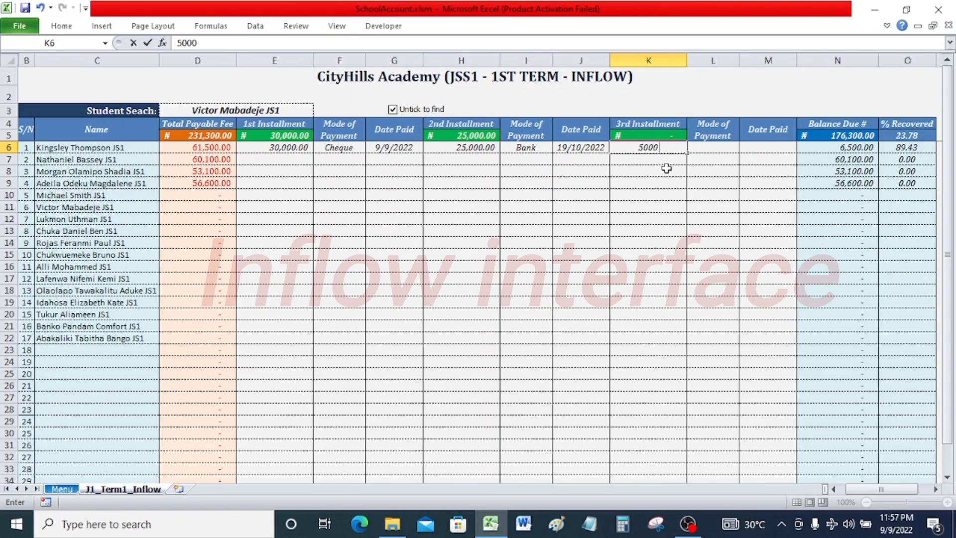
pyautogui.press('Return')
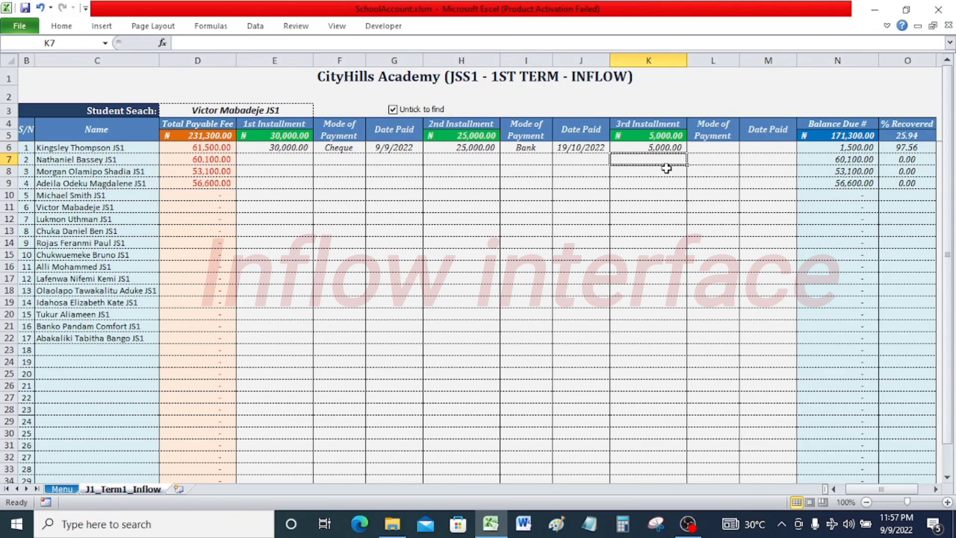
# Set the first student's 3rd installment Mode of Payment to POS and its Date Paid to 20/11/2022.
pyautogui.click(727, 147)
pyautogui.click(745, 150)
pyautogui.click(724, 177)
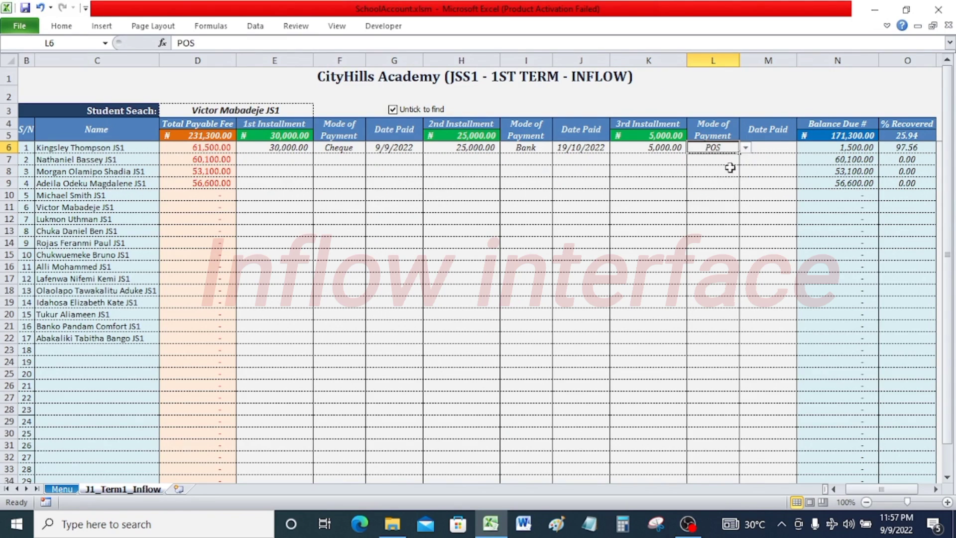
pyautogui.click(780, 145)
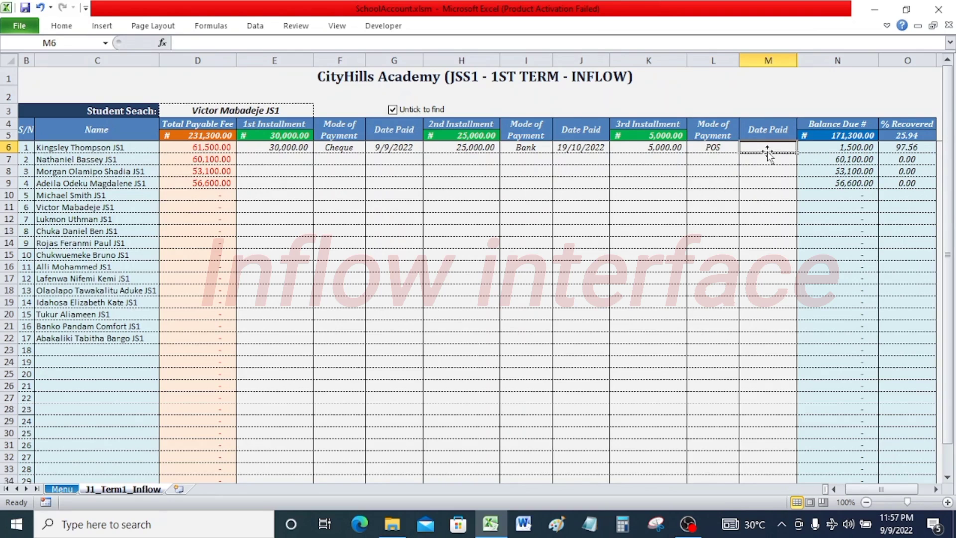
pyautogui.write('20/')
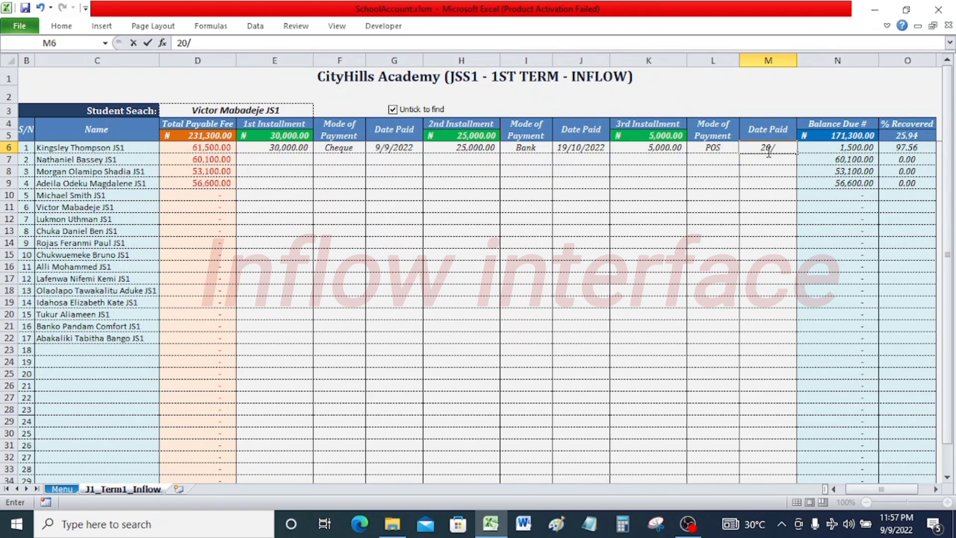
pyautogui.write('11/2022')
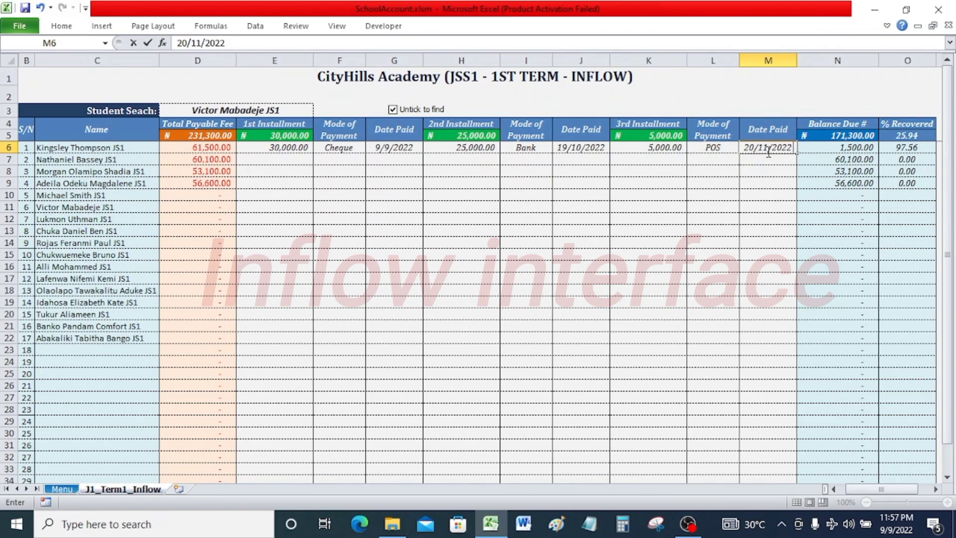
pyautogui.press('Return')
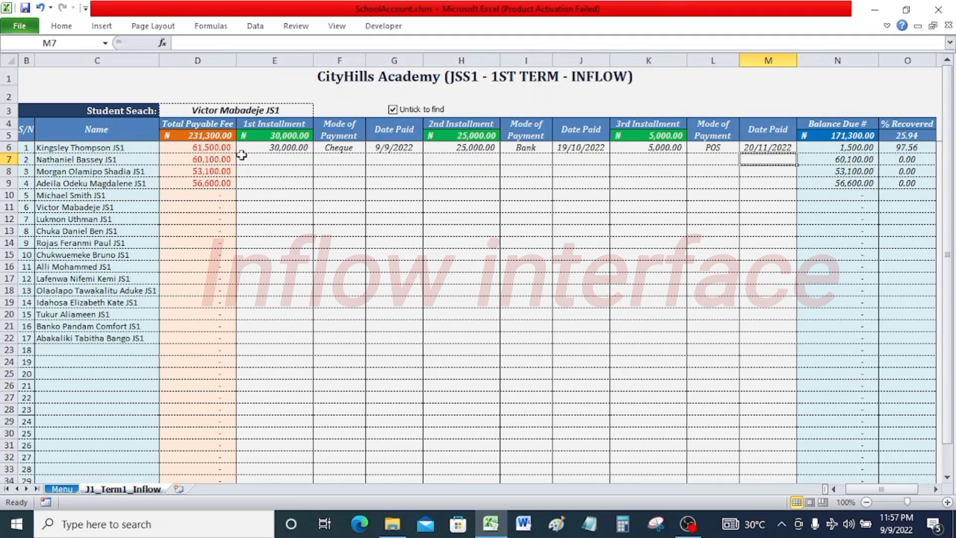
# Enter a 1st Installment of 50000 for the second student.
pyautogui.click(263, 157)
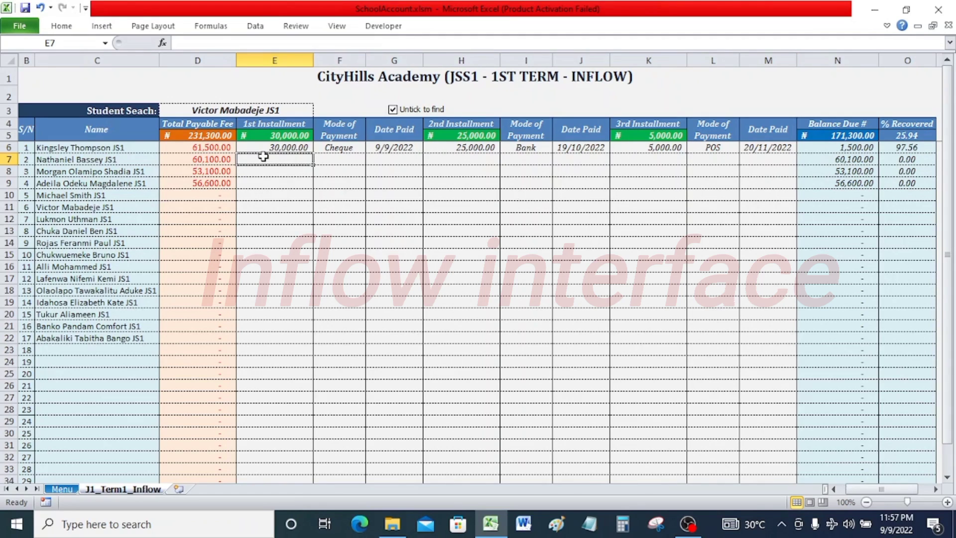
pyautogui.write('50000')
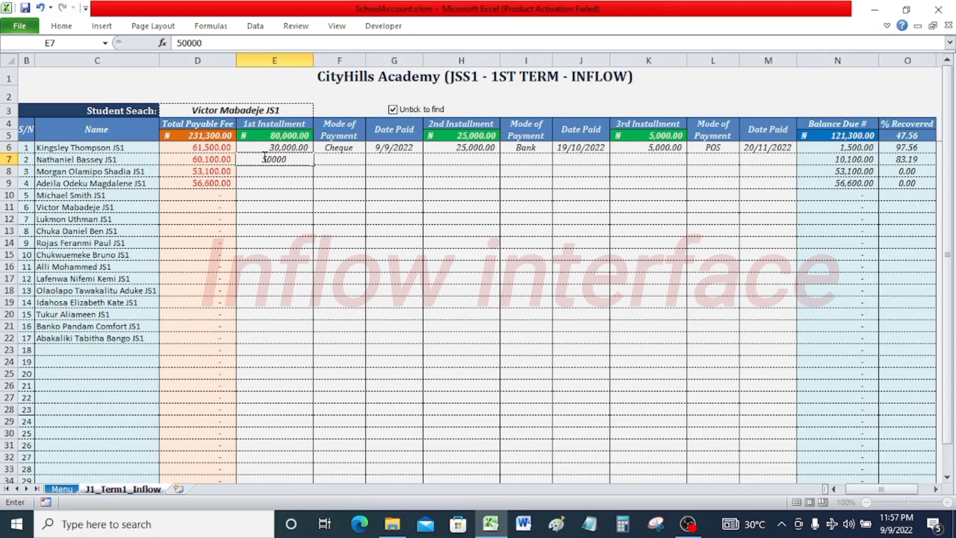
pyautogui.press('Return')
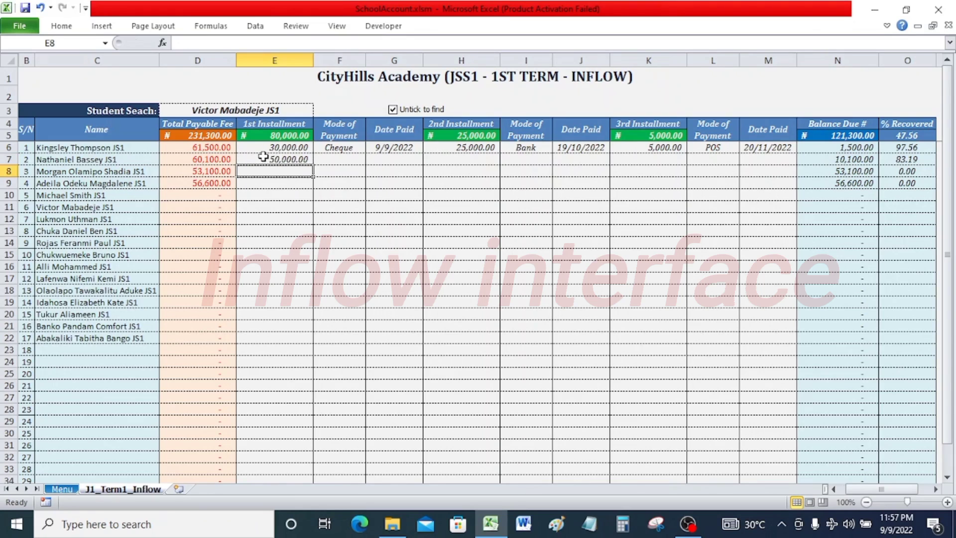
# Set the second student's 1st installment Mode of Payment to Bank and its Date Paid to 10/9/2022.
pyautogui.click(341, 159)
pyautogui.click(372, 159)
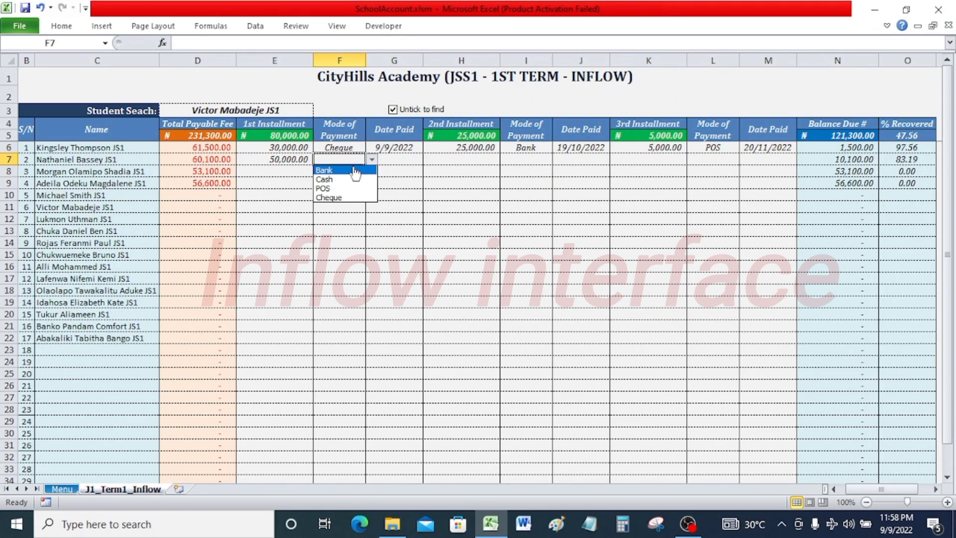
pyautogui.click(351, 170)
pyautogui.click(404, 160)
pyautogui.write('1')
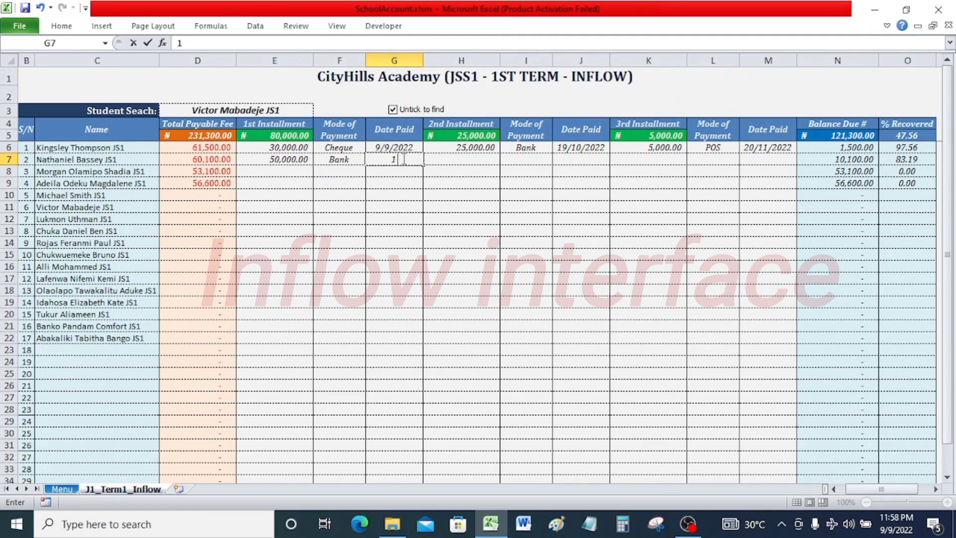
pyautogui.write('/2022')
pyautogui.press('Return')
# Enter a 2nd Installment of 11,000 for the second student.
pyautogui.click(471, 159)
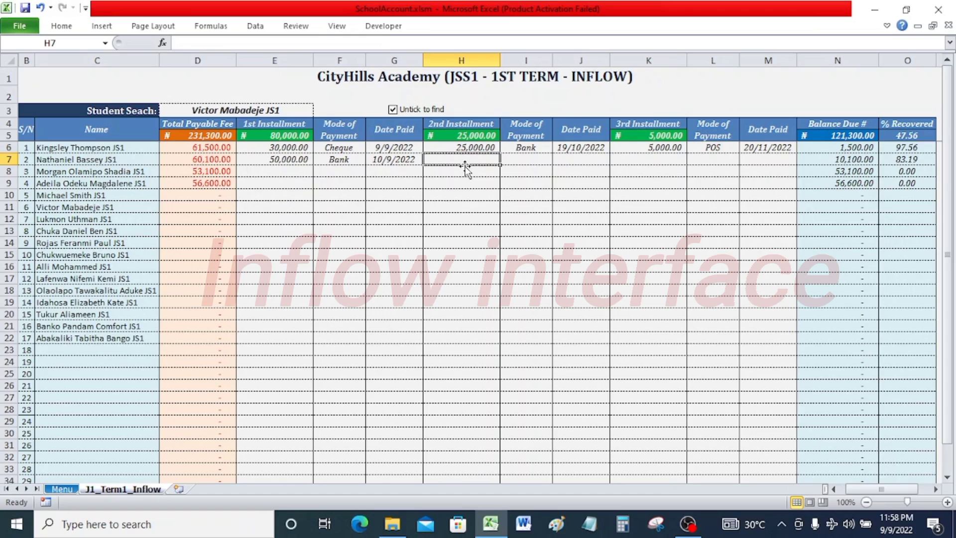
pyautogui.write('11')
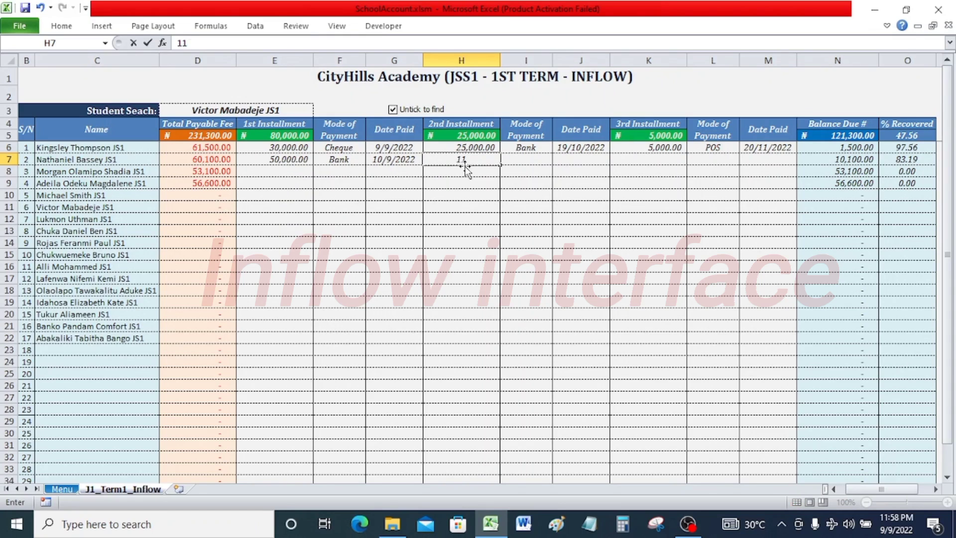
pyautogui.write(',000')
pyautogui.press('Return')
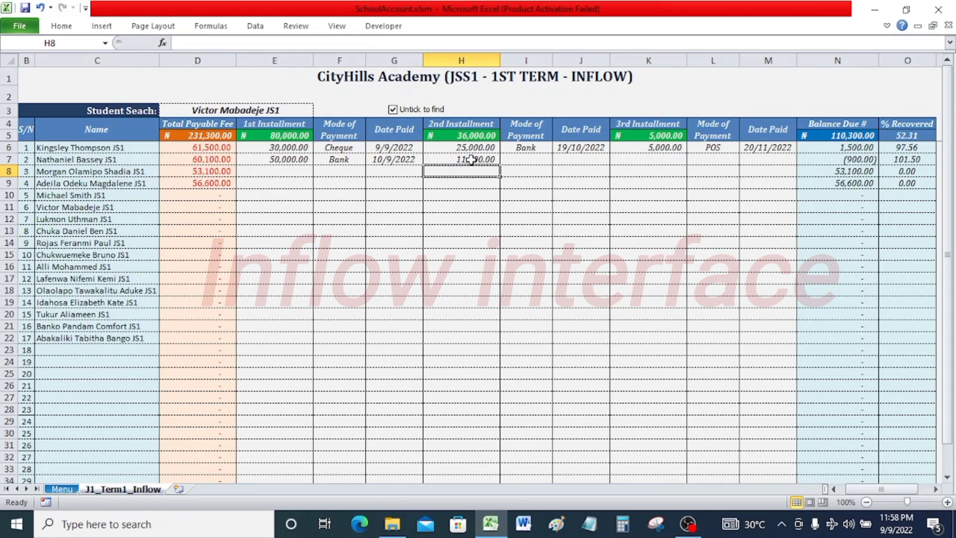
# Set the second student's 2nd Installment to 10,100.
pyautogui.click(471, 159)
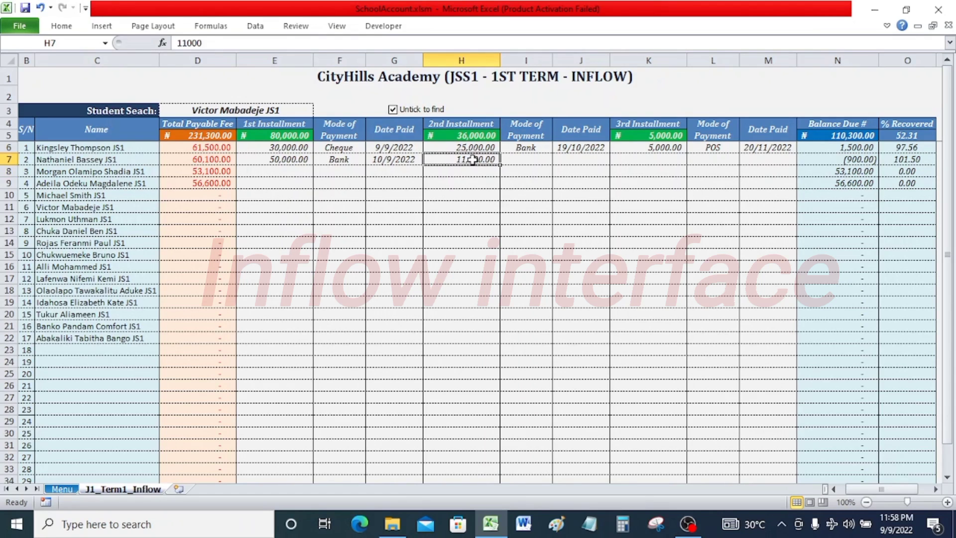
pyautogui.write('10,100')
pyautogui.press('Return')
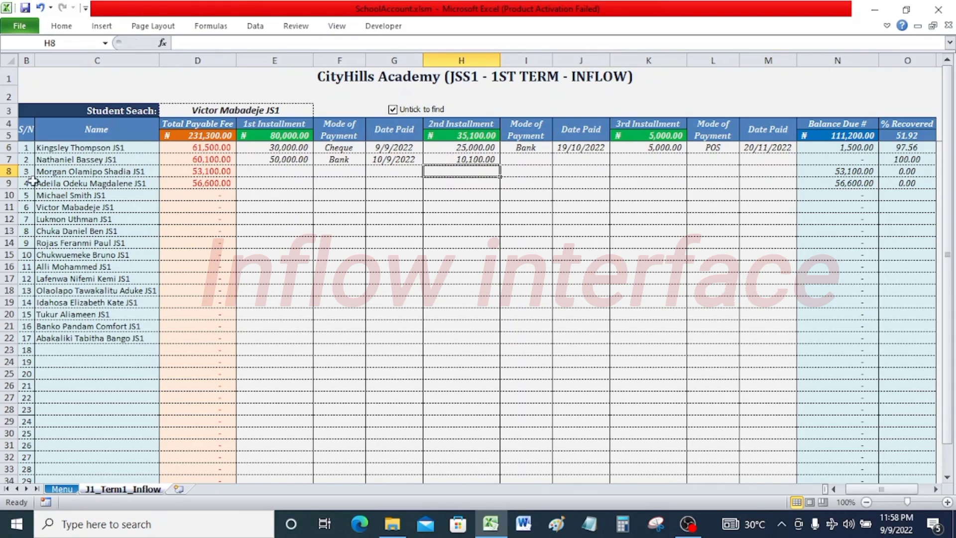
# Set the second student's 2nd installment Mode of Payment to Cash and its Date Paid to 22/10/2022.
pyautogui.click(522, 158)
pyautogui.click(559, 159)
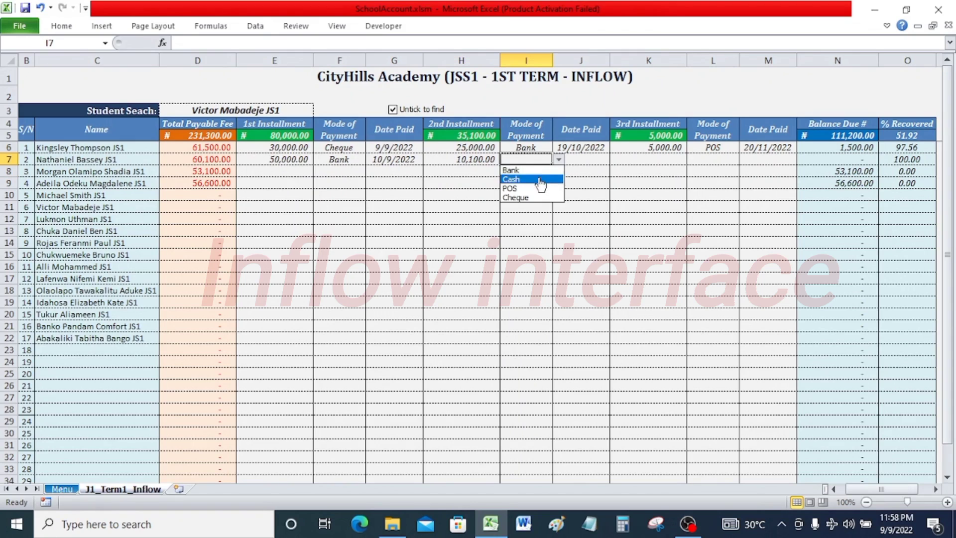
pyautogui.click(539, 178)
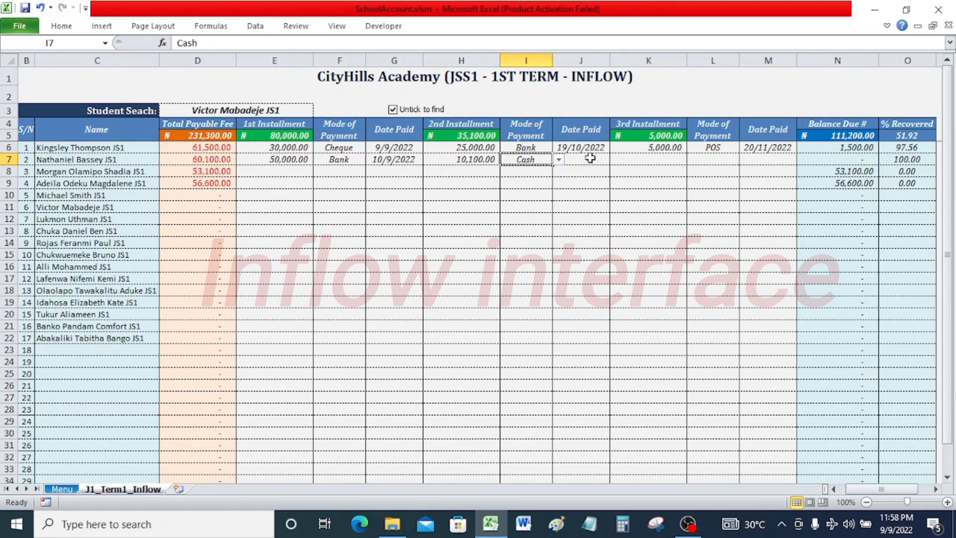
pyautogui.click(590, 158)
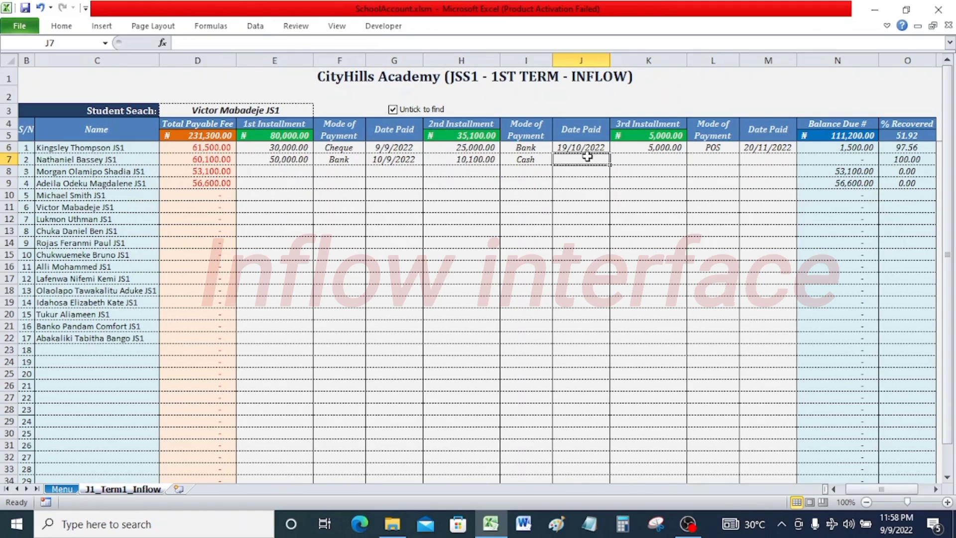
pyautogui.write('22/10')
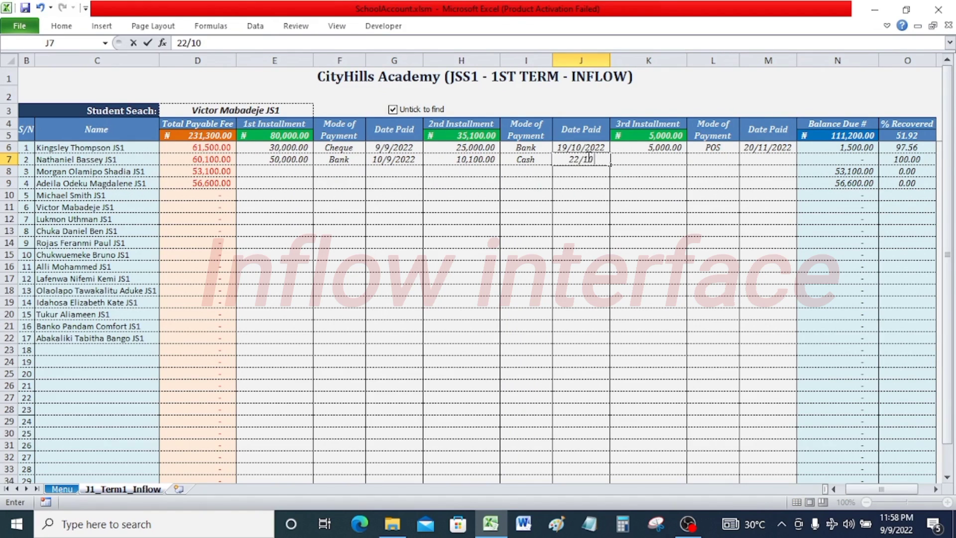
pyautogui.write('/2022')
pyautogui.press('Return')
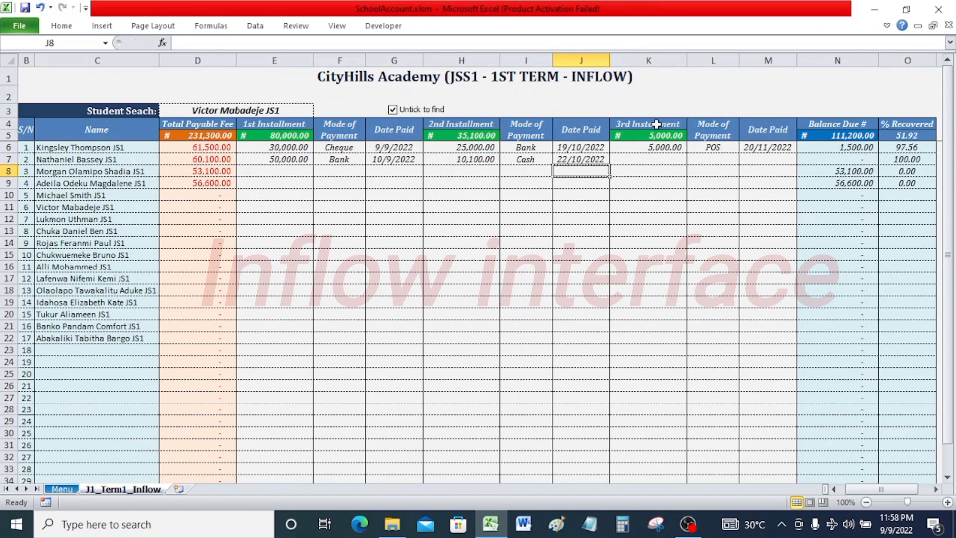
# Pick the fifth student in the Student Search box and untick 'Untick to find' to highlight that student's row.
pyautogui.moveTo(639, 149); pyautogui.dragTo(748, 173)
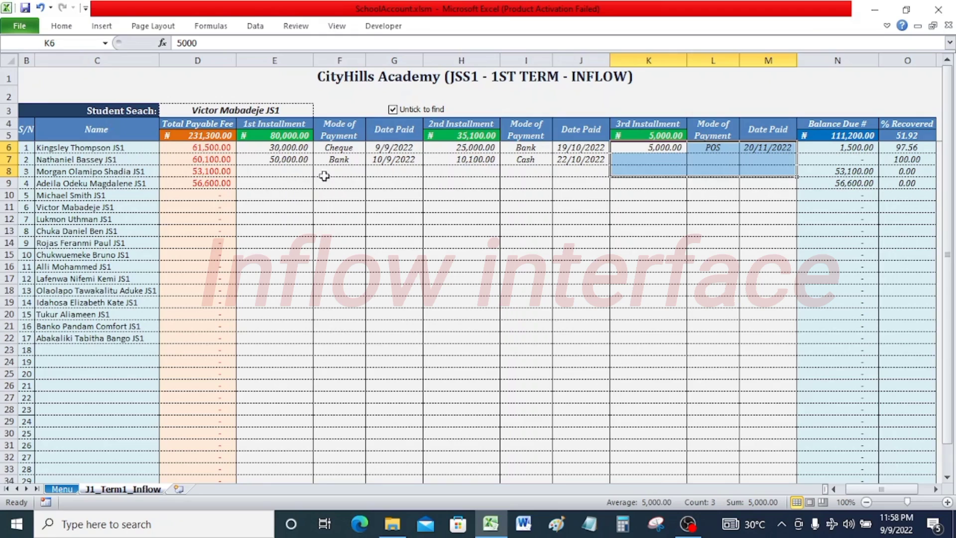
pyautogui.click(286, 159)
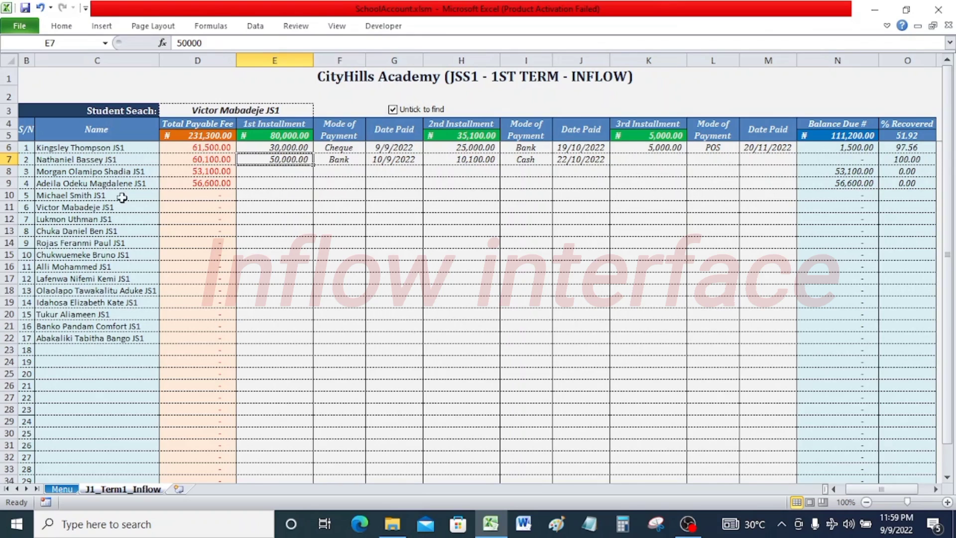
pyautogui.click(295, 112)
pyautogui.click(320, 110)
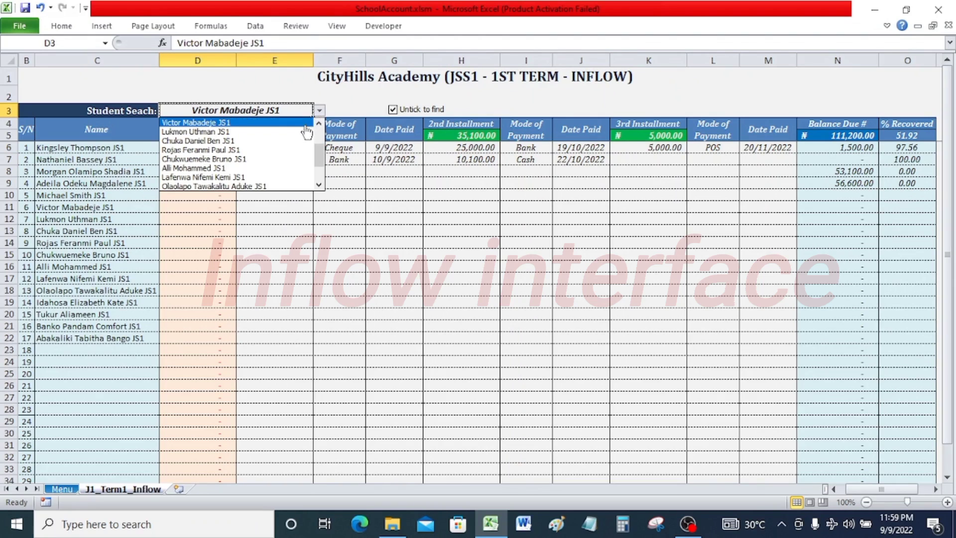
pyautogui.click(319, 124)
pyautogui.click(319, 123)
pyautogui.click(318, 124)
pyautogui.click(319, 123)
pyautogui.click(319, 124)
pyautogui.click(319, 123)
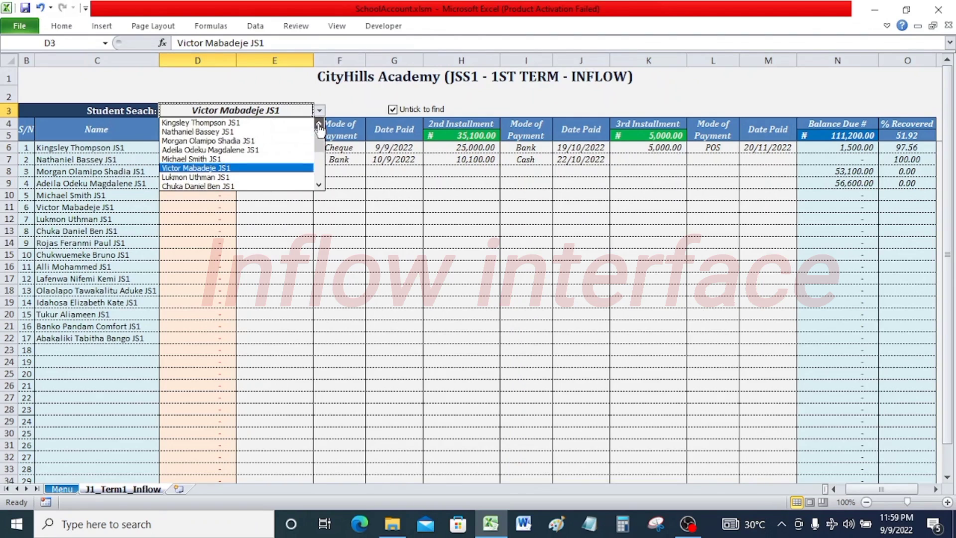
pyautogui.click(243, 159)
pyautogui.click(409, 111)
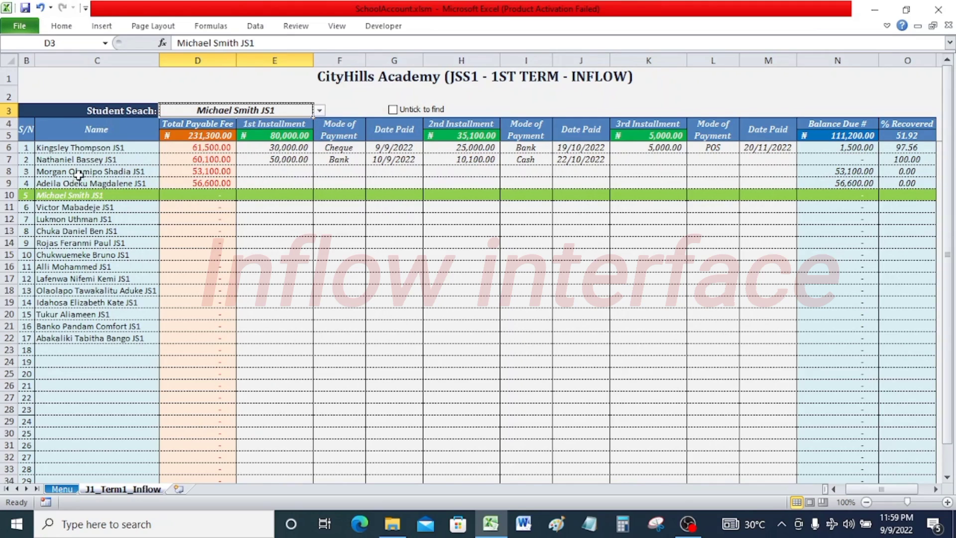
# Pick the third student in the Student Search box to highlight that student's row.
pyautogui.click(319, 110)
pyautogui.click(318, 124)
pyautogui.click(318, 124)
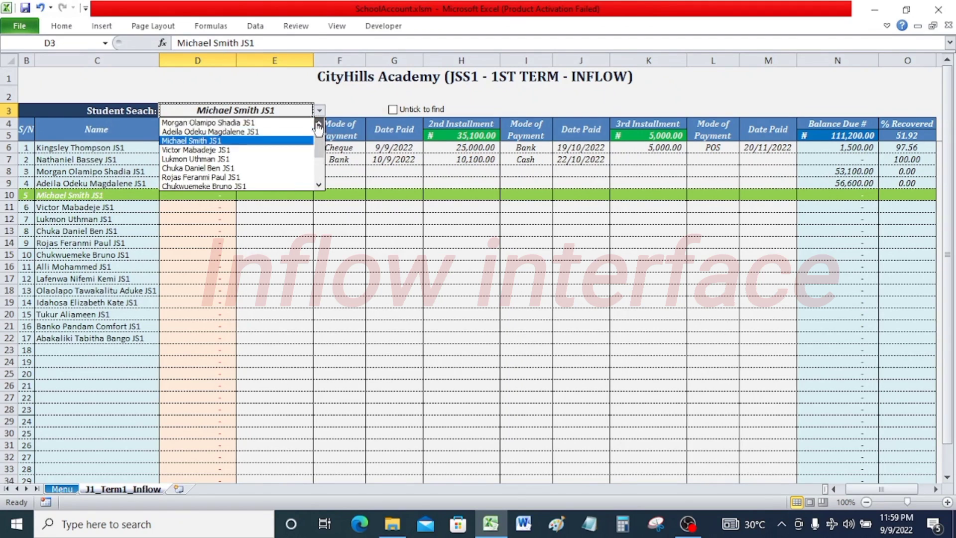
pyautogui.click(319, 124)
pyautogui.click(319, 124)
pyautogui.click(249, 141)
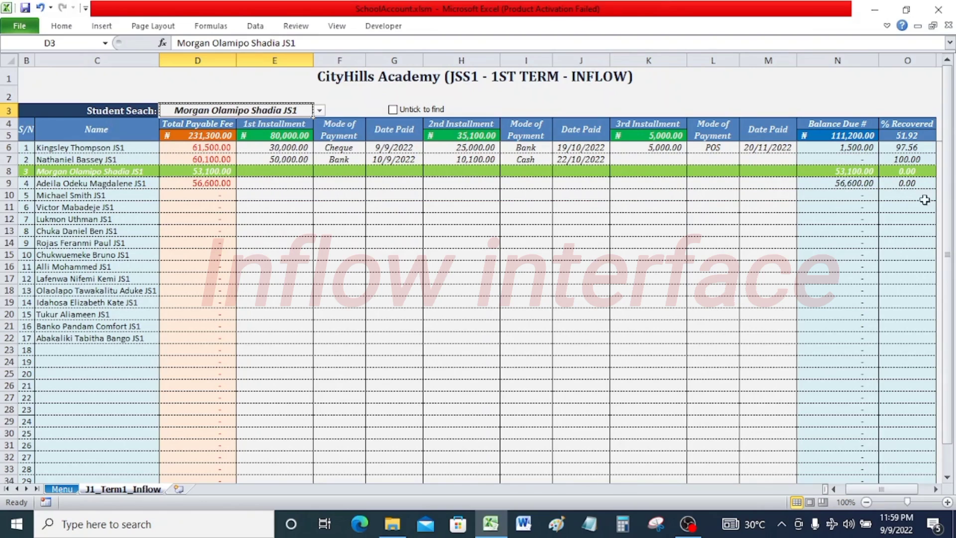
# Set the third student's 1st Installment to 35,000.
pyautogui.click(298, 173)
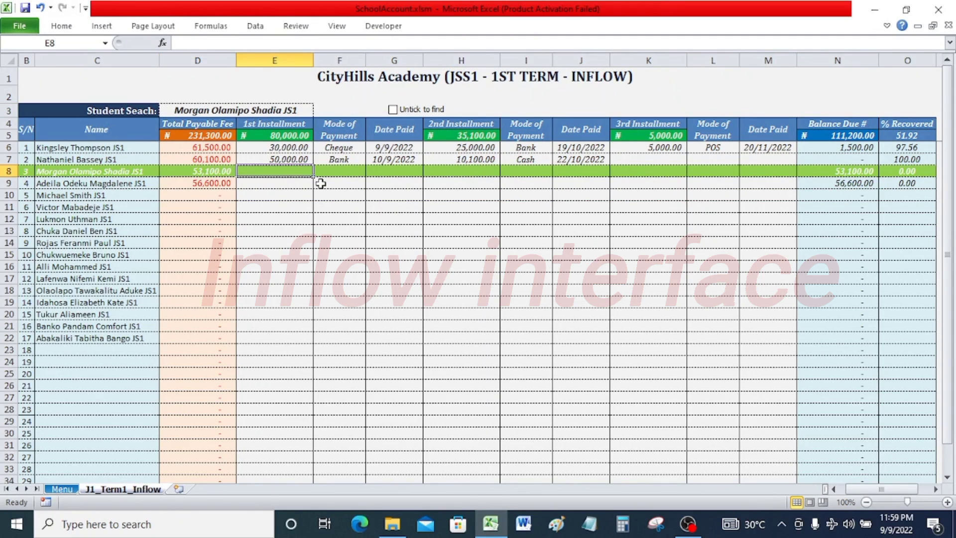
pyautogui.write('35000')
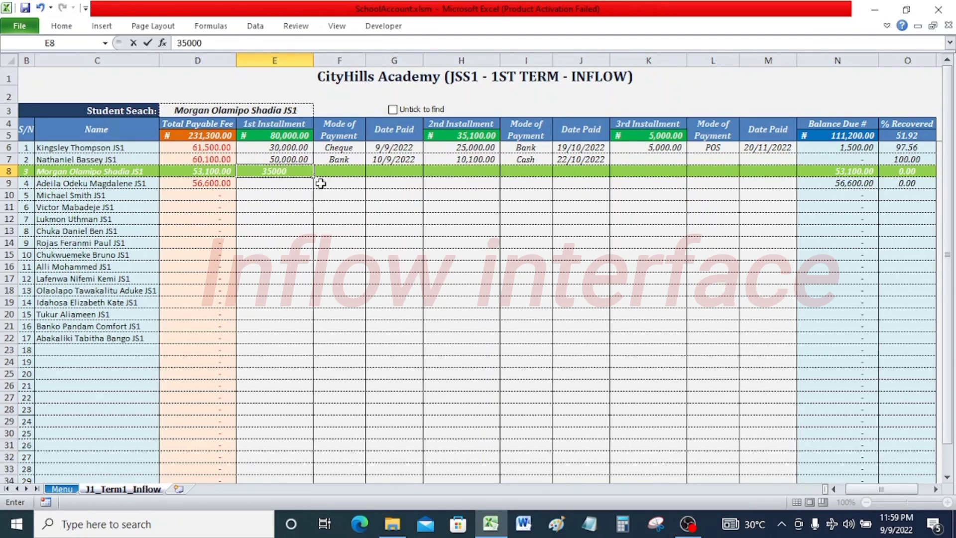
pyautogui.press('Return')
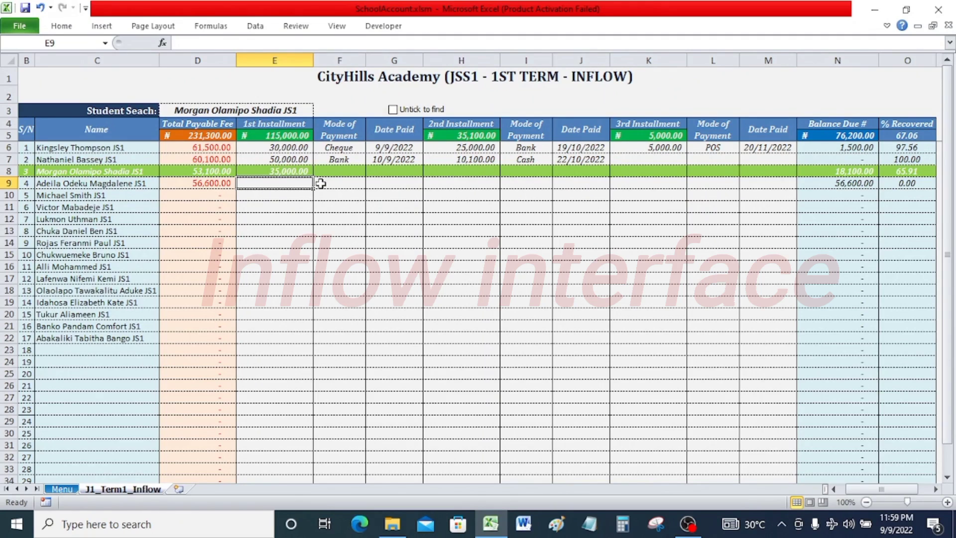
# Set the third student's 1st installment Mode of Payment to POS and its Date Paid to 30/9/2022.
pyautogui.click(349, 176)
pyautogui.click(372, 171)
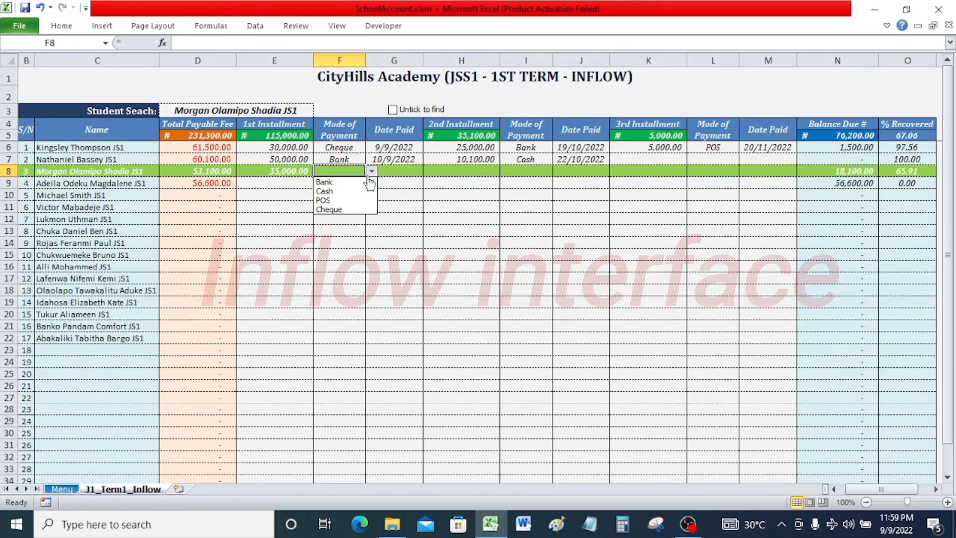
pyautogui.click(343, 201)
pyautogui.click(415, 171)
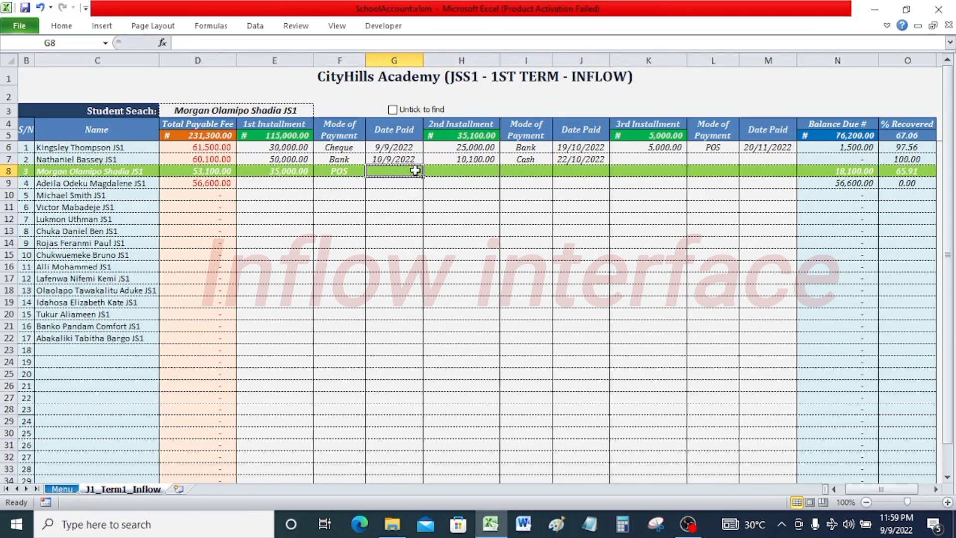
pyautogui.write('30/')
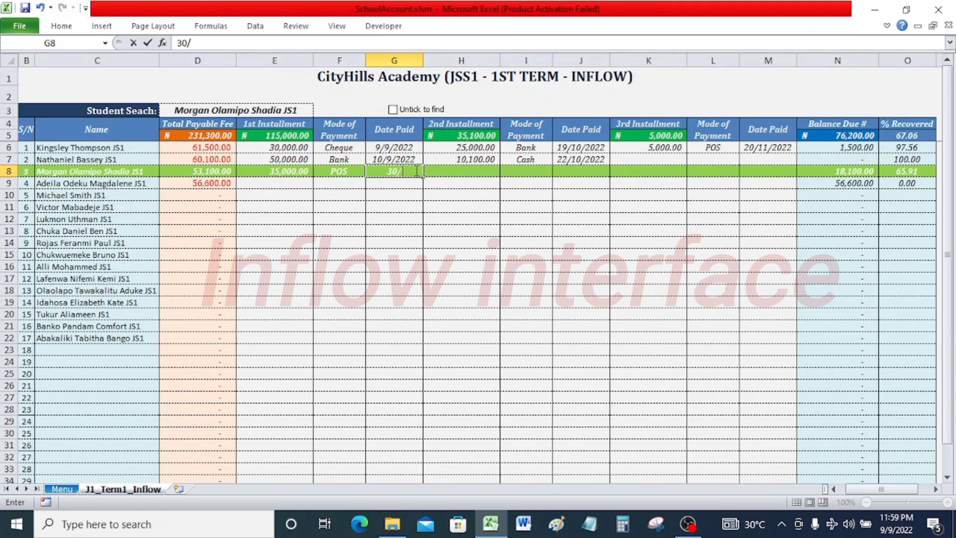
pyautogui.write('9/2022')
pyautogui.press('Return')
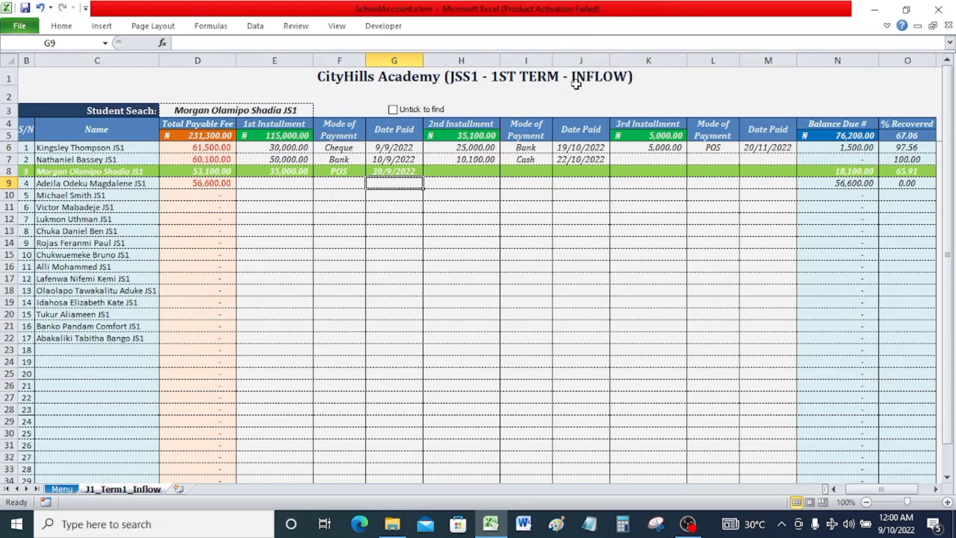
# Go to the Reciept sheet using the Going To selector on the Menu sheet.
pyautogui.click(73, 489)
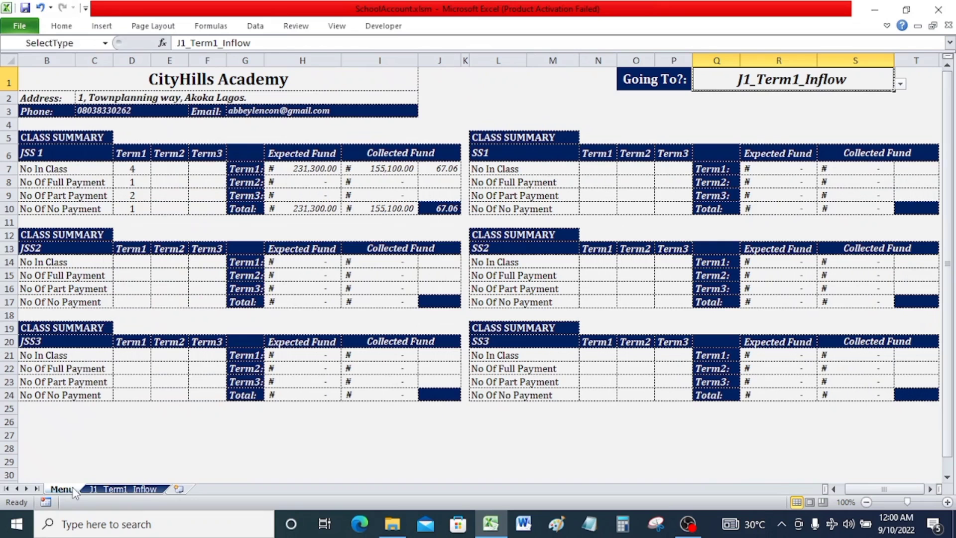
pyautogui.click(900, 83)
pyautogui.moveTo(899, 134); pyautogui.dragTo(898, 158)
pyautogui.click(779, 151)
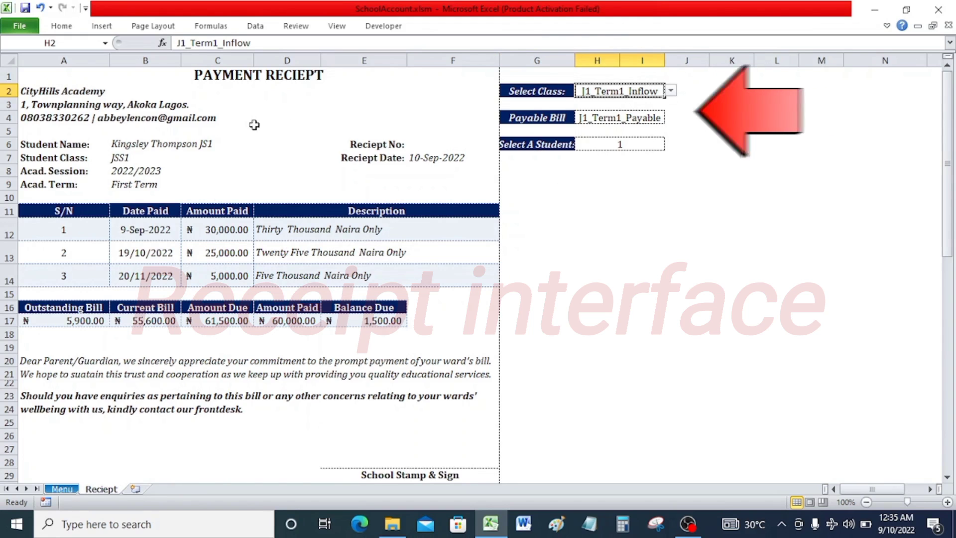
# Set the receipt's Select Class to J1_Term1_Inflow and Payable Bill to J1_Term1_Payable.
pyautogui.click(671, 90)
pyautogui.click(652, 104)
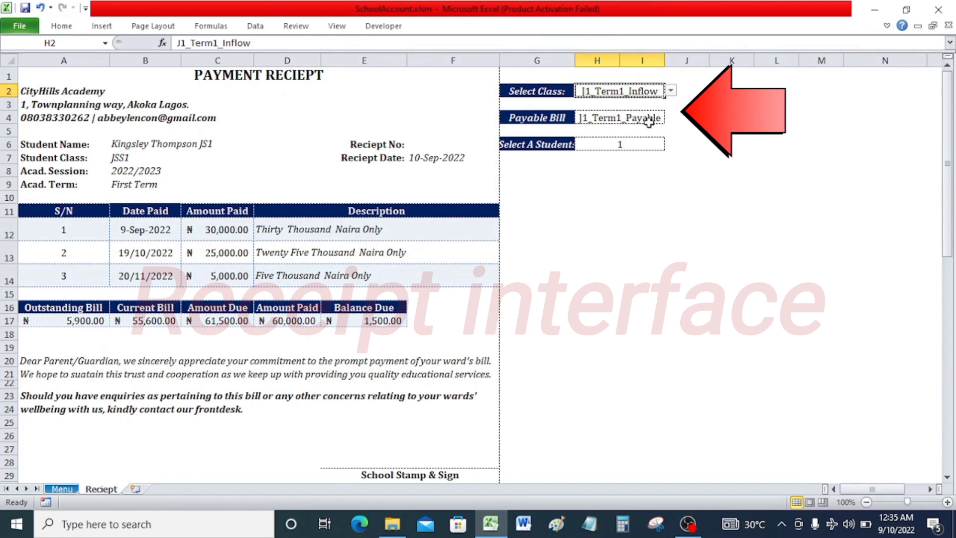
pyautogui.click(647, 120)
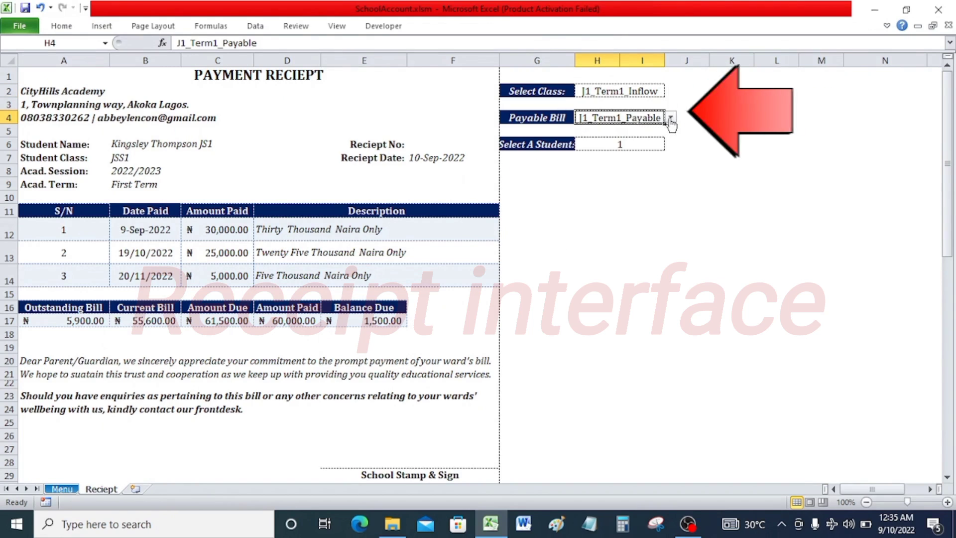
pyautogui.click(671, 117)
pyautogui.click(666, 125)
pyautogui.click(645, 145)
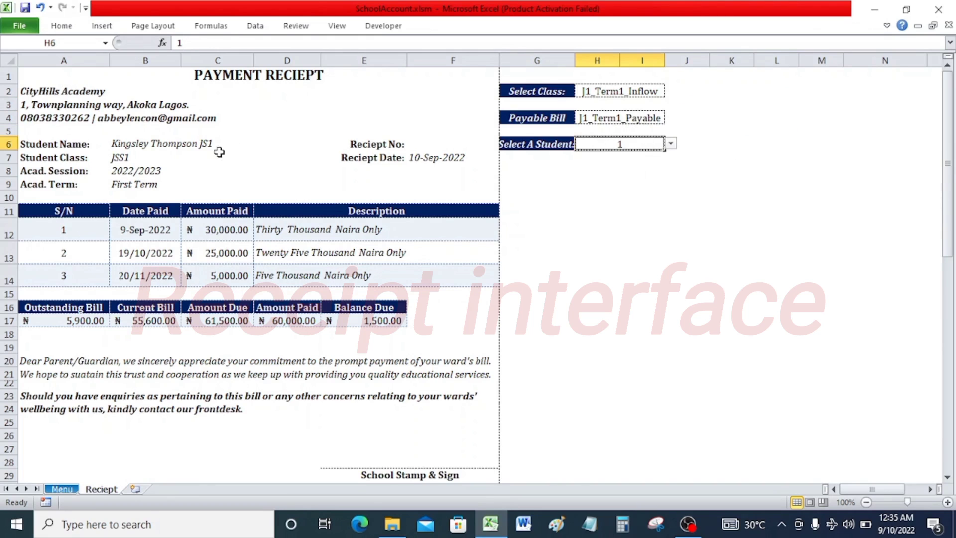
pyautogui.click(62, 489)
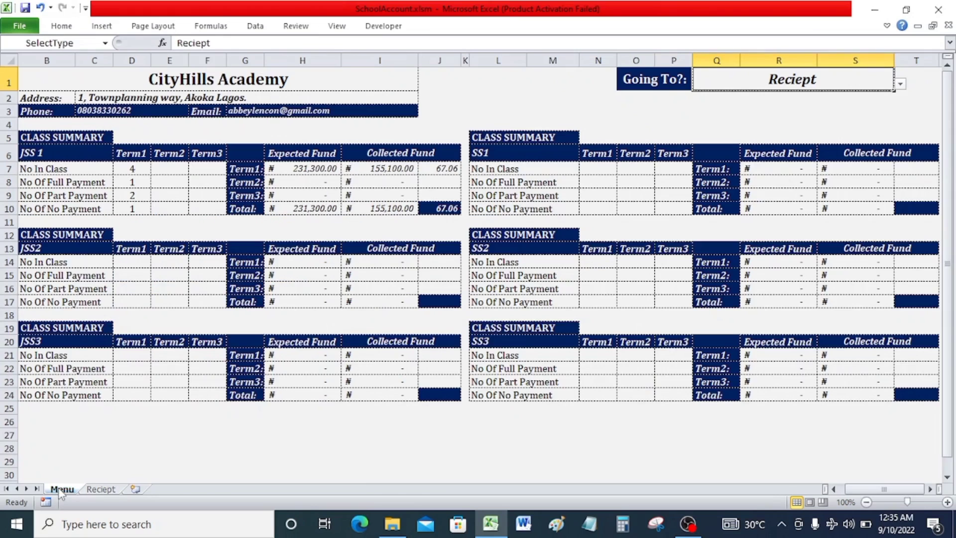
pyautogui.click(900, 84)
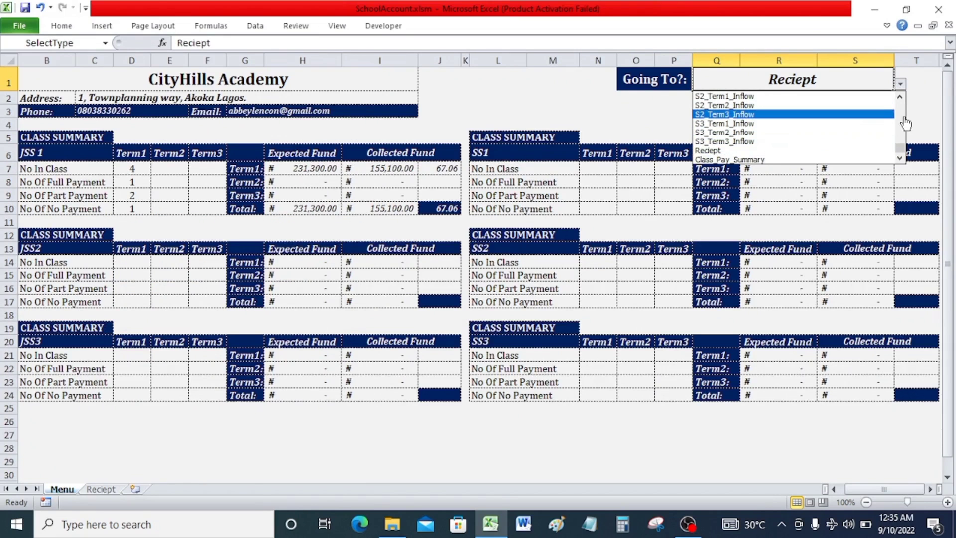
pyautogui.moveTo(901, 148); pyautogui.dragTo(899, 128)
pyautogui.click(801, 125)
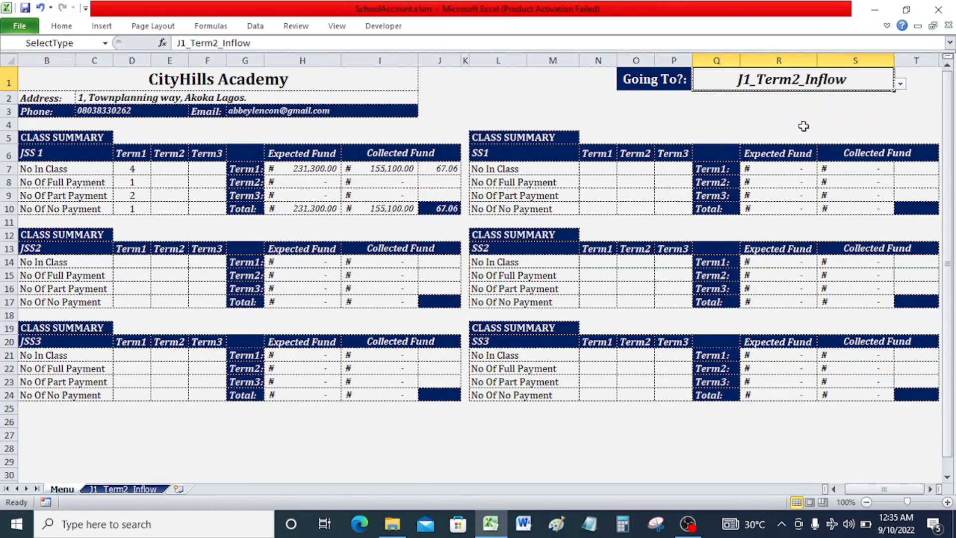
# Open the J1_Term1_Inflow sheet through the Menu sheet's Going To selector.
pyautogui.click(901, 88)
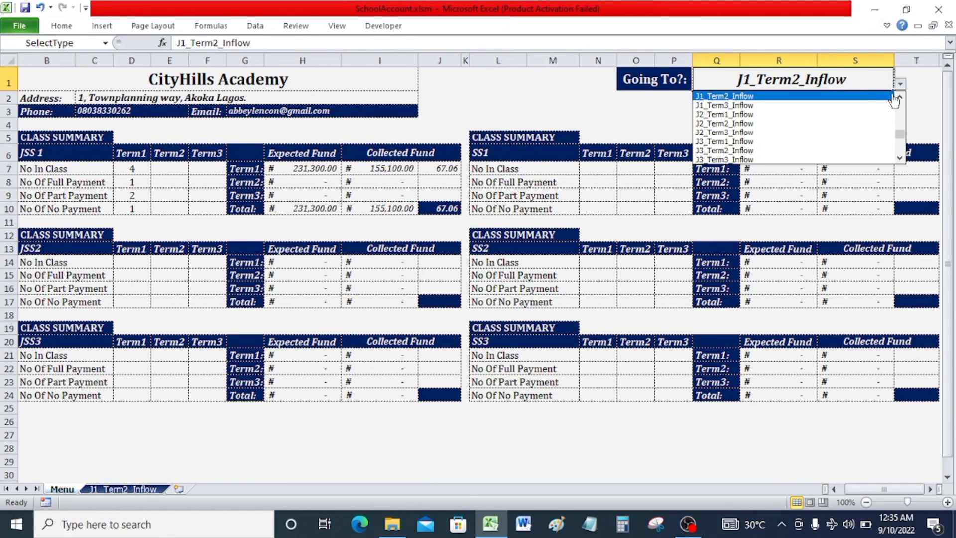
pyautogui.click(901, 99)
pyautogui.click(870, 97)
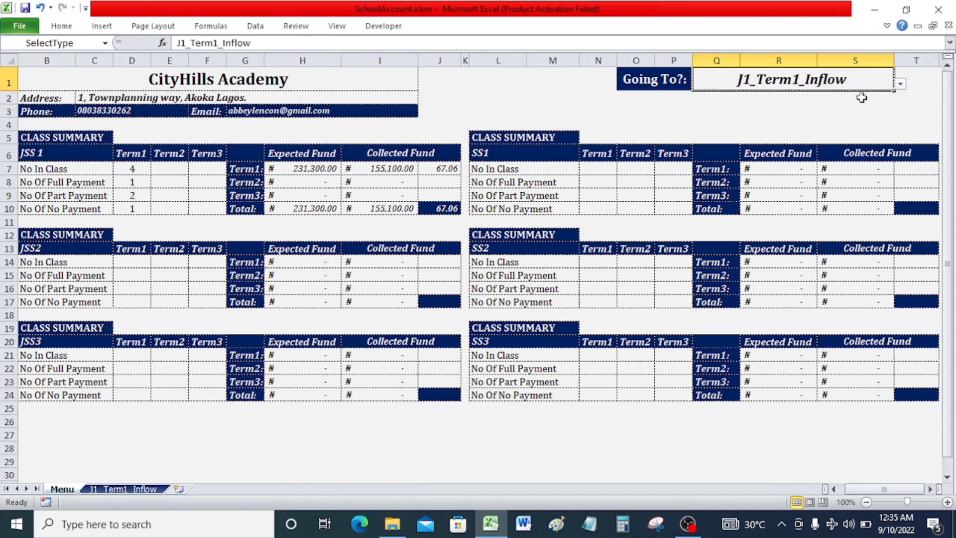
pyautogui.click(149, 488)
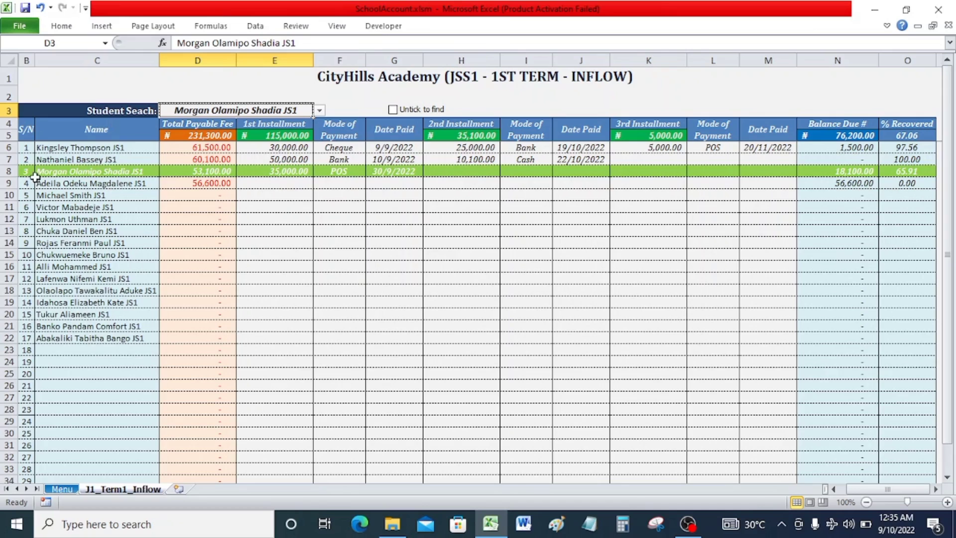
# Return to the Reciept sheet through the Menu sheet's Going To selector.
pyautogui.click(62, 490)
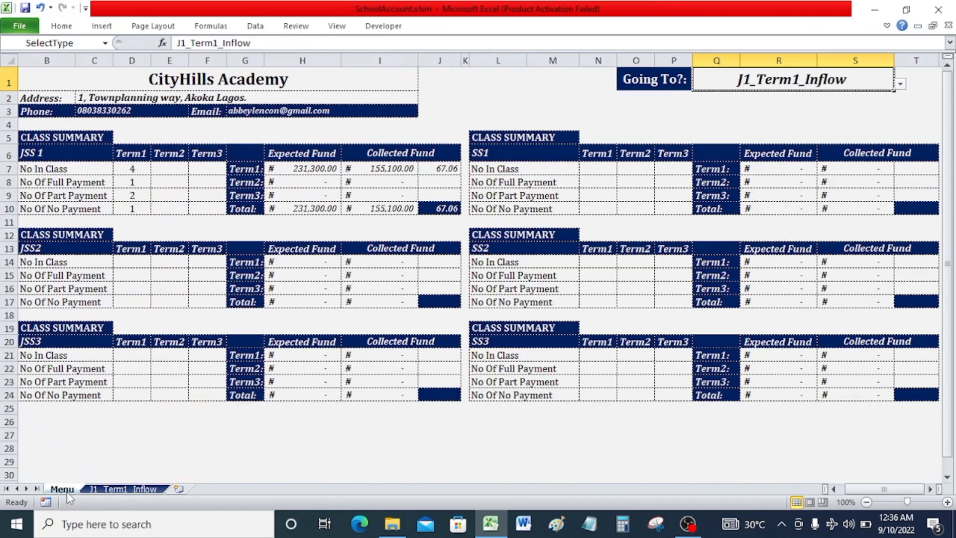
pyautogui.click(899, 85)
pyautogui.scroll(-4, 796, 132)
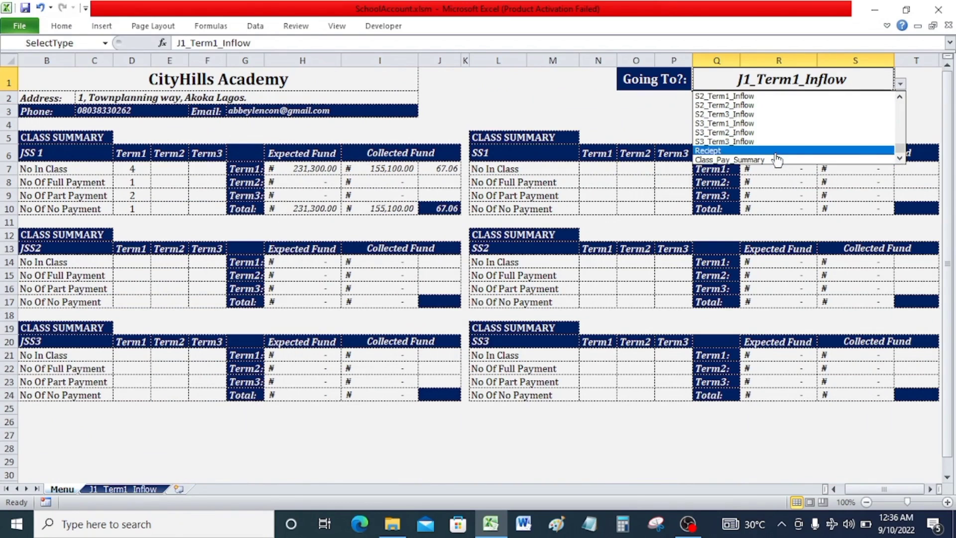
pyautogui.click(780, 151)
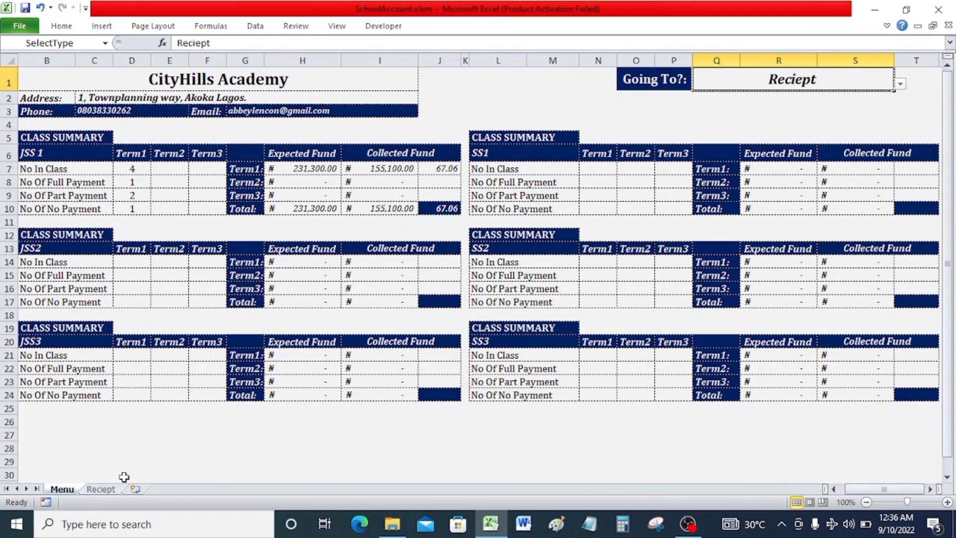
pyautogui.click(115, 489)
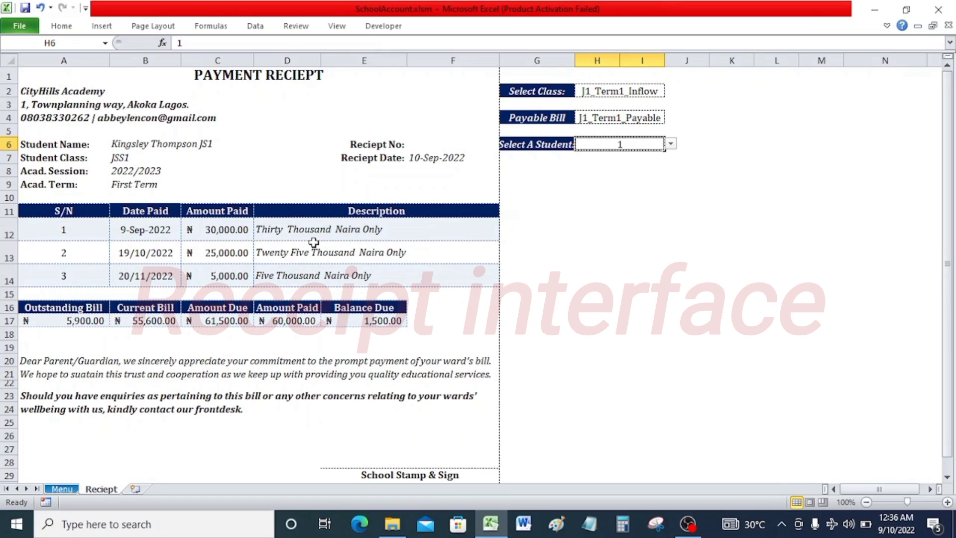
# Preview the receipt printout and scroll through both receipt copies on the sheet.
pyautogui.hotkey('ctrl', 'p')
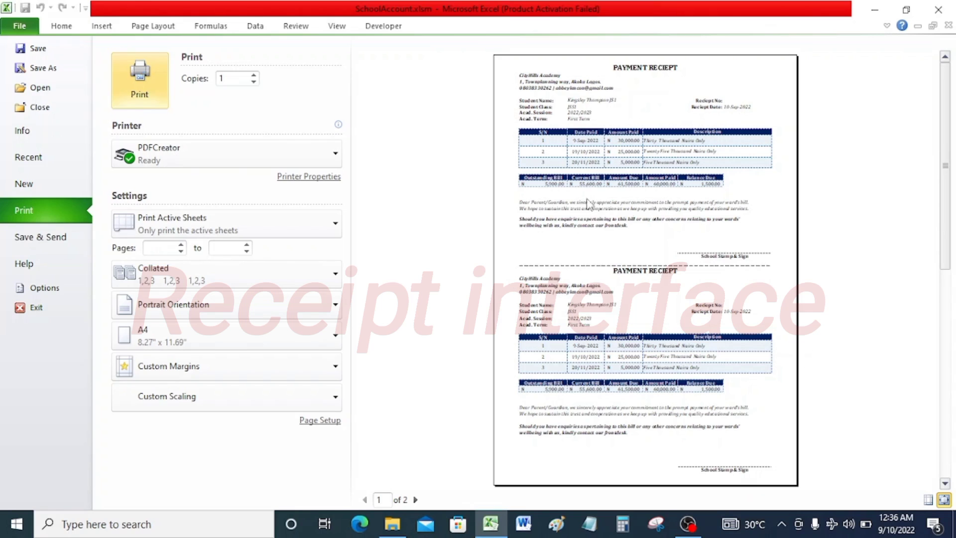
pyautogui.click(77, 27)
pyautogui.scroll(-6, 384, 209)
pyautogui.scroll(-2, 383, 210)
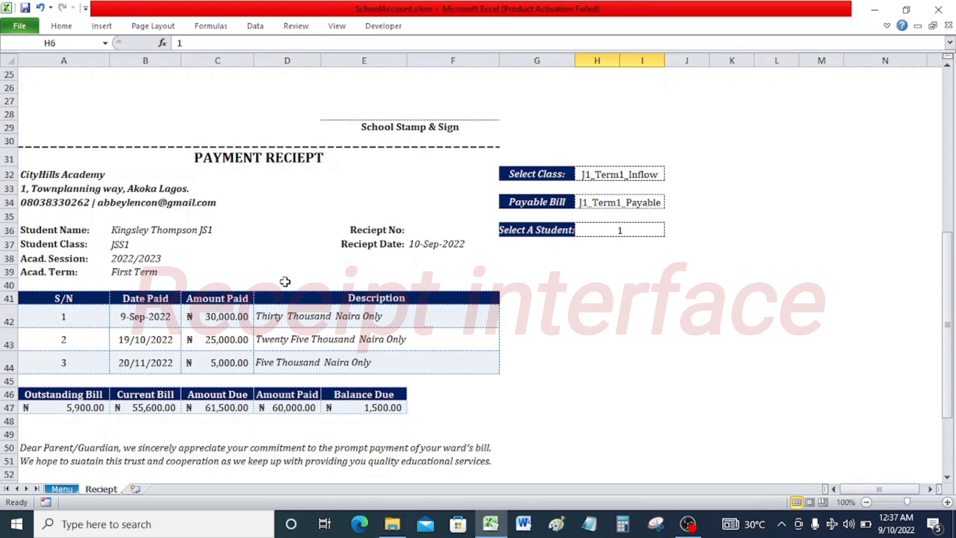
pyautogui.scroll(8, 242, 298)
pyautogui.scroll(-9, 250, 235)
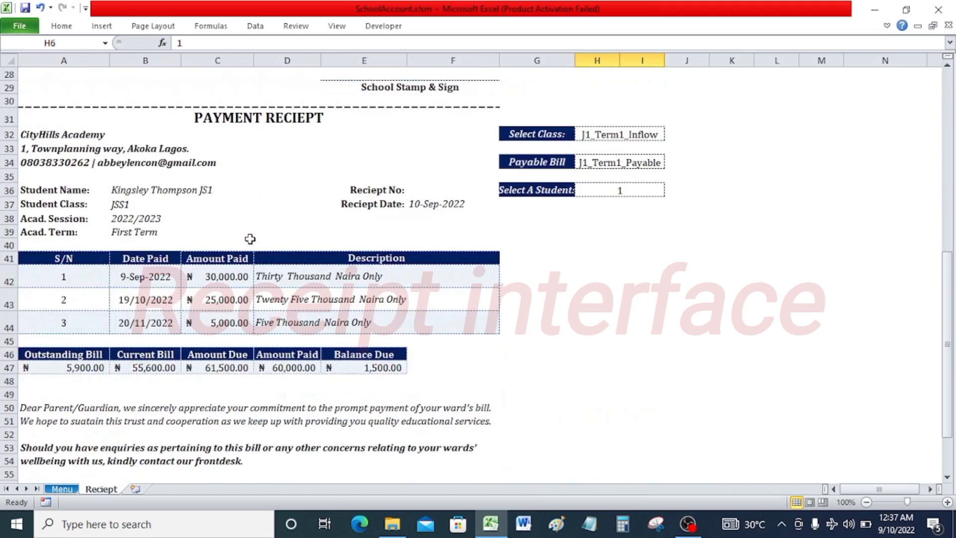
pyautogui.scroll(9, 273, 262)
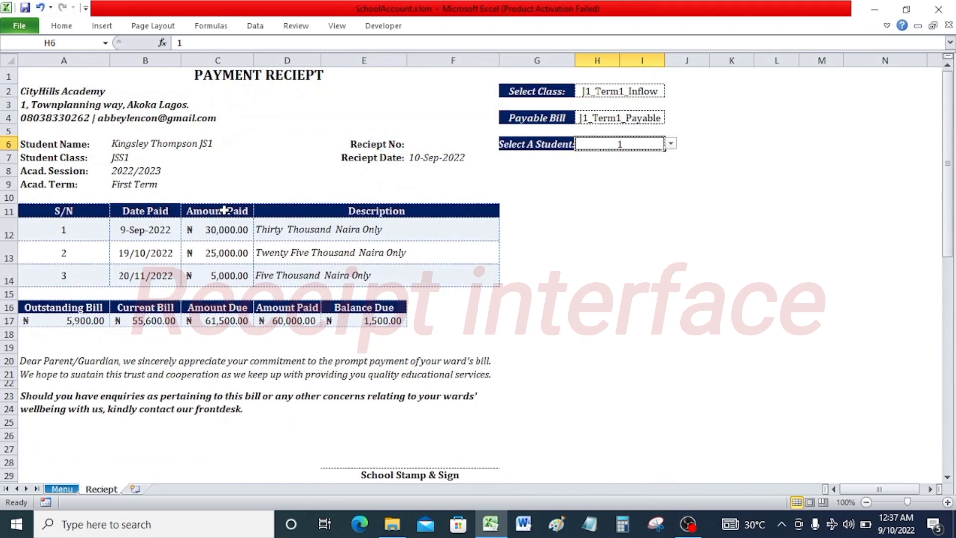
# Set the second receipt copy's Select A Student to 2.
pyautogui.scroll(-7, 222, 213)
pyautogui.click(658, 269)
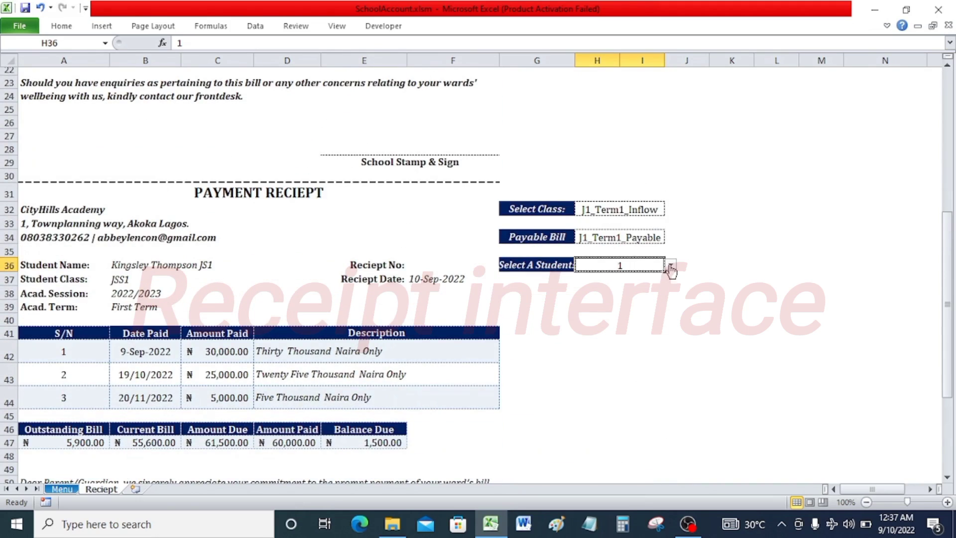
pyautogui.click(670, 265)
pyautogui.click(638, 284)
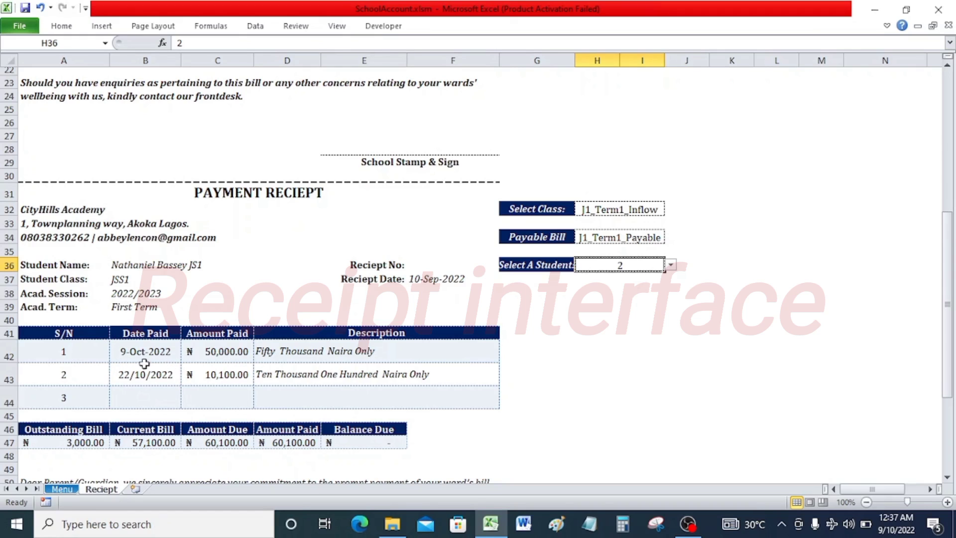
# Scroll between the two receipt copies to compare their payment details.
pyautogui.scroll(-1, 254, 354)
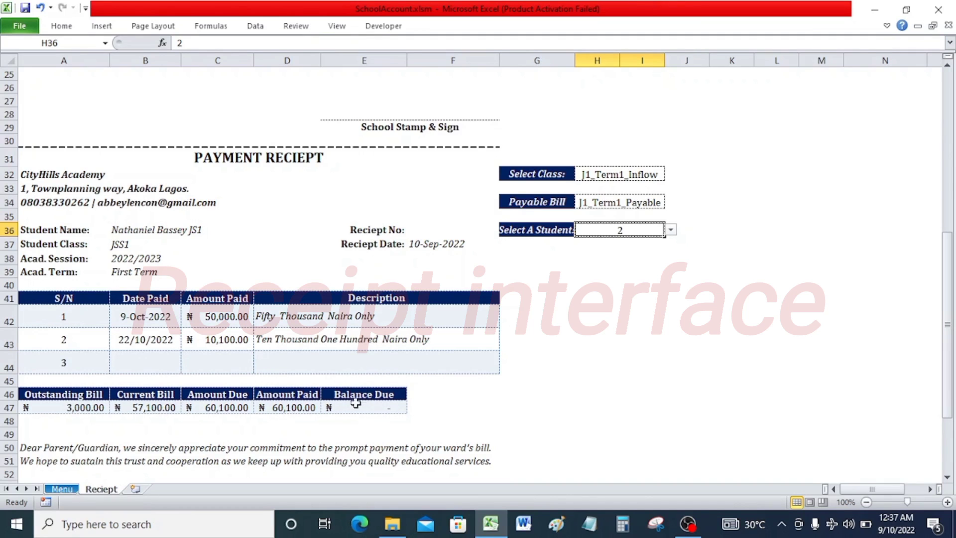
pyautogui.scroll(8, 382, 379)
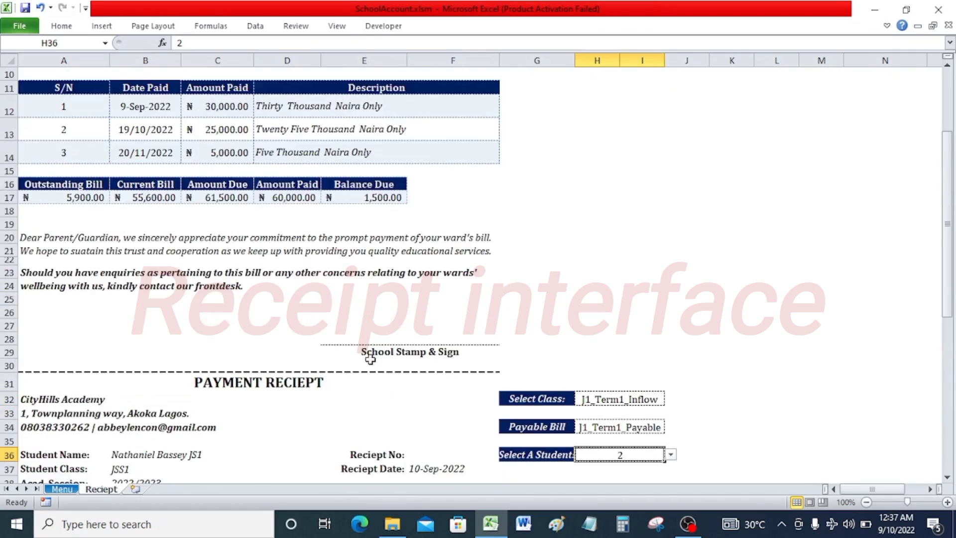
pyautogui.scroll(-9, 355, 328)
pyautogui.scroll(5, 340, 295)
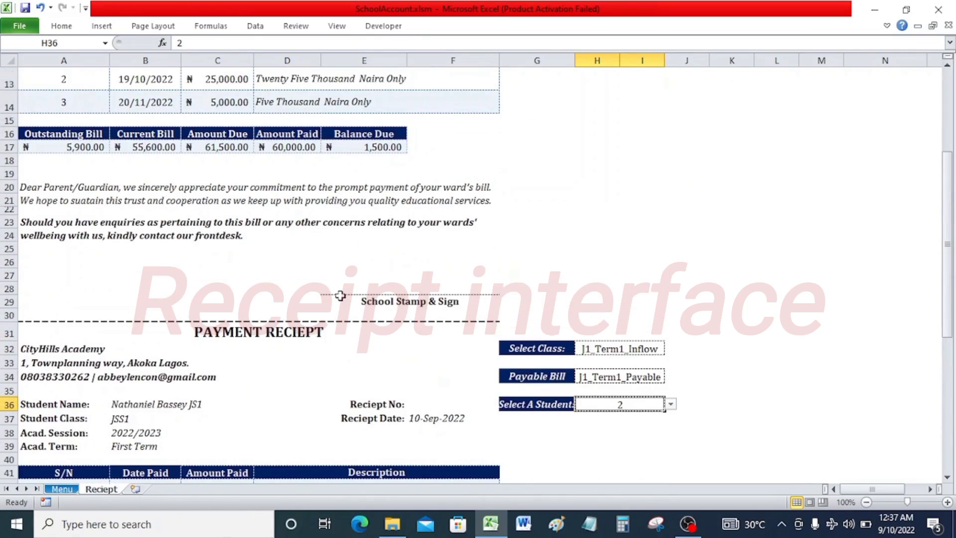
pyautogui.scroll(4, 345, 305)
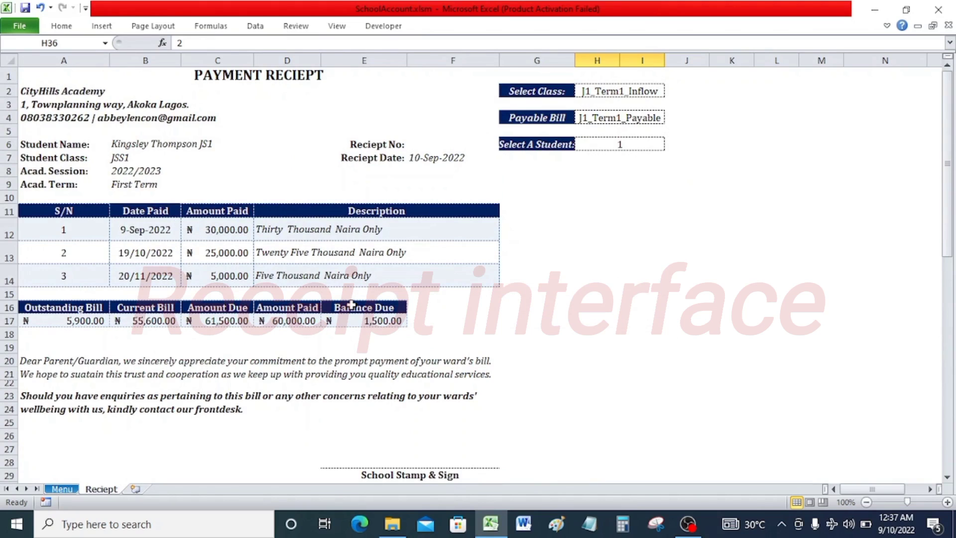
pyautogui.scroll(-2, 355, 304)
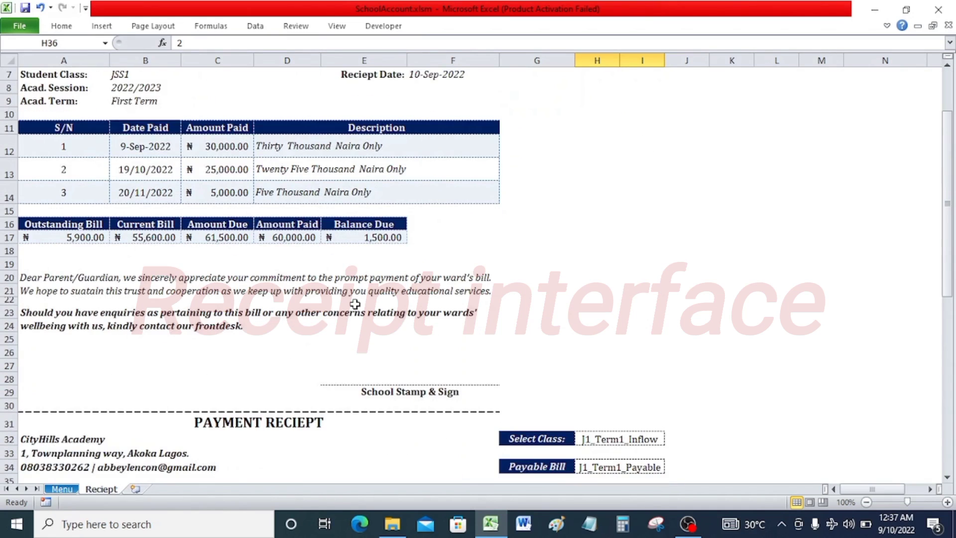
pyautogui.scroll(2, 357, 303)
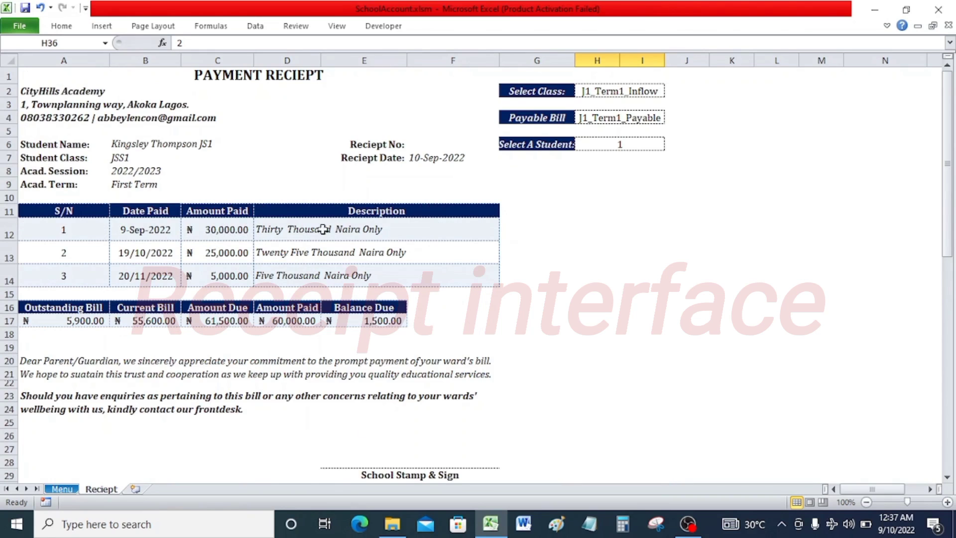
pyautogui.scroll(-2, 267, 350)
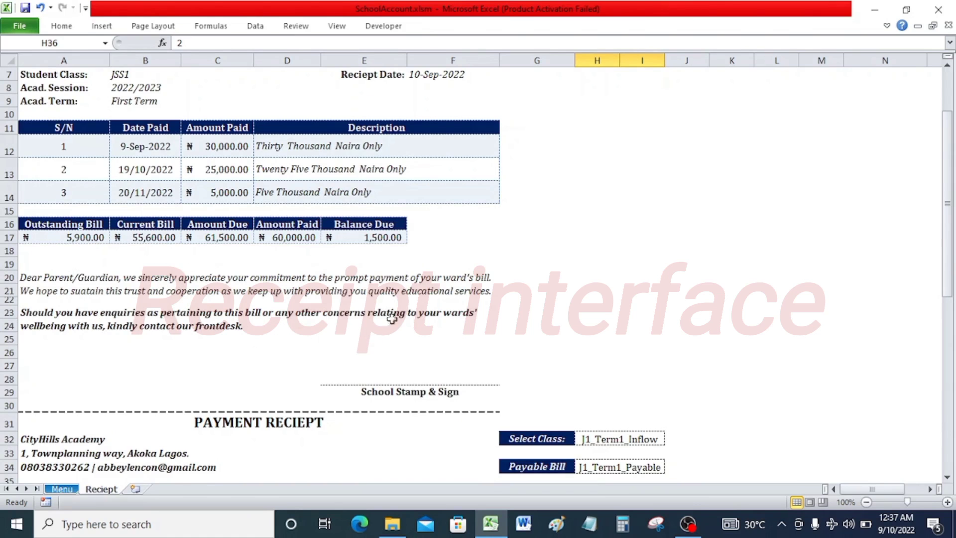
pyautogui.scroll(-4, 267, 277)
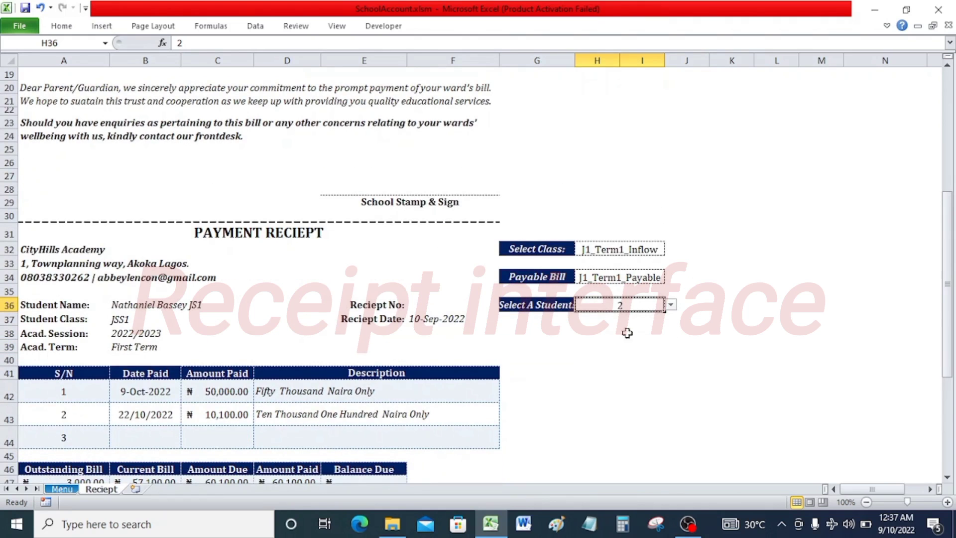
pyautogui.scroll(6, 689, 263)
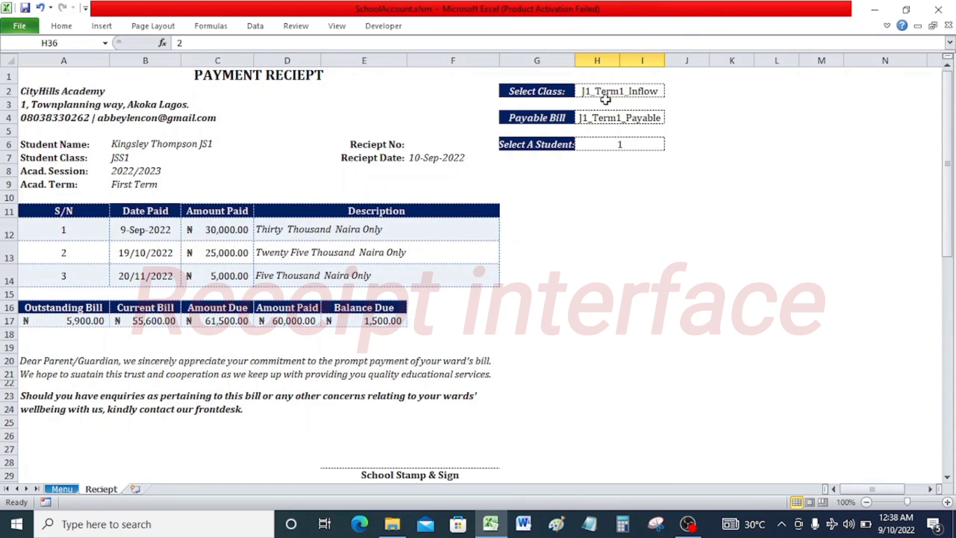
pyautogui.click(631, 95)
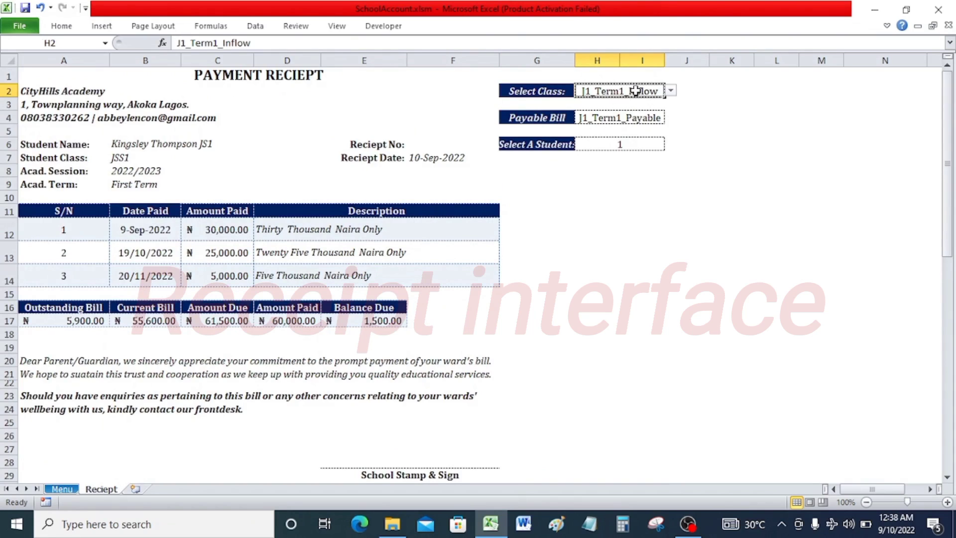
pyautogui.click(671, 91)
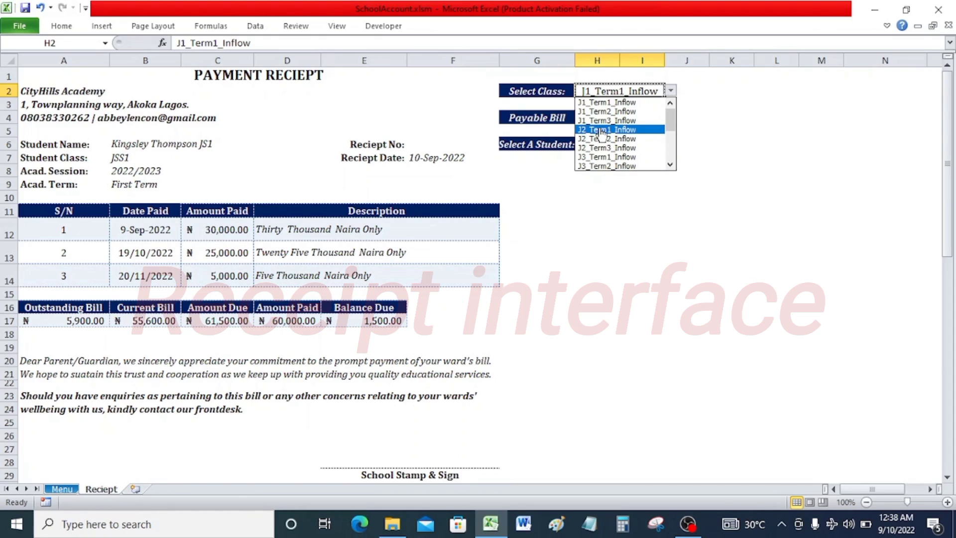
pyautogui.click(713, 100)
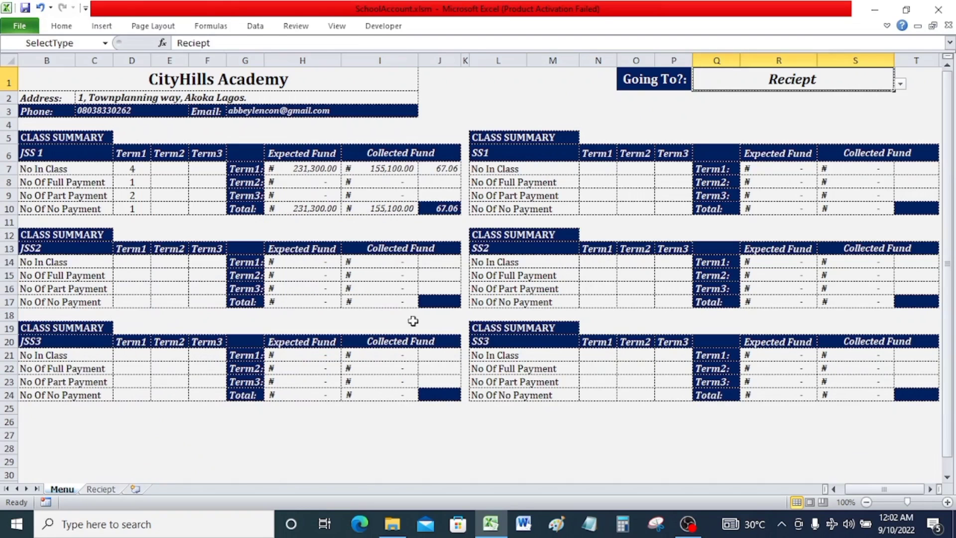
# Open the Class_Pay_Summary sheet through the Menu sheet's Going To selector, then return to the Menu sheet.
pyautogui.click(900, 84)
pyautogui.click(899, 96)
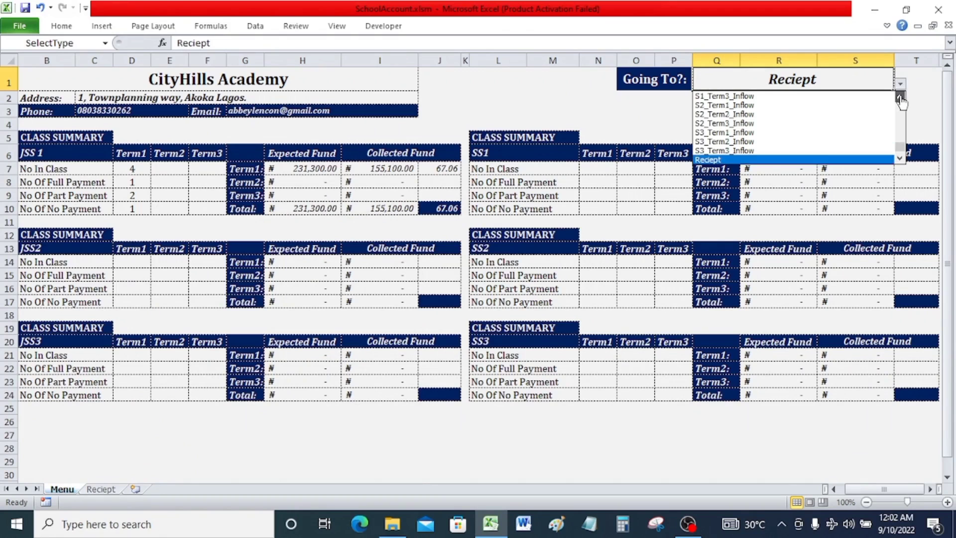
pyautogui.click(899, 155)
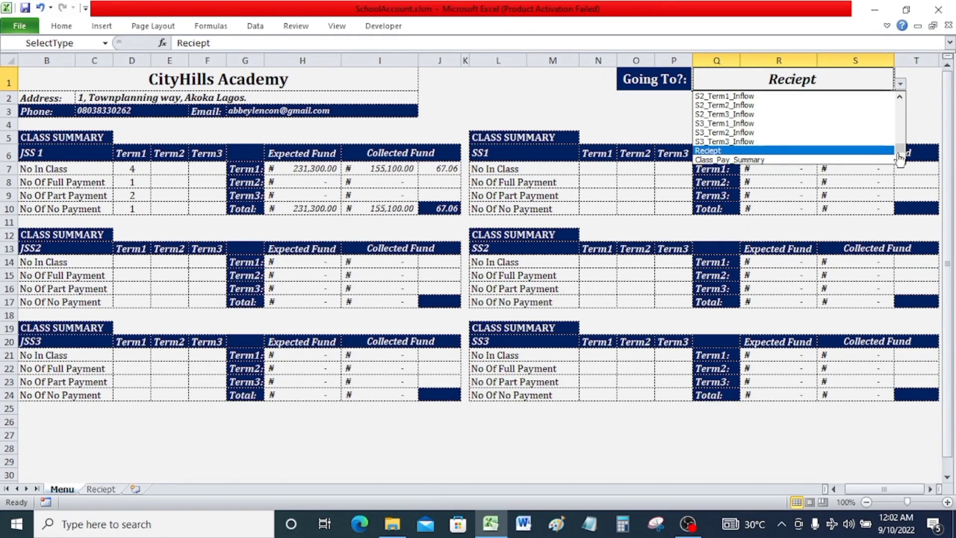
pyautogui.click(755, 160)
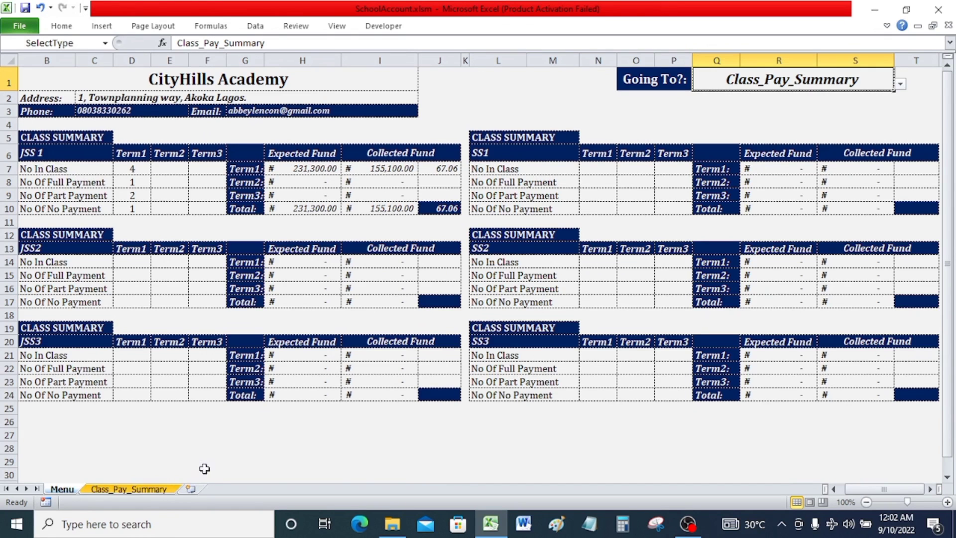
pyautogui.click(128, 489)
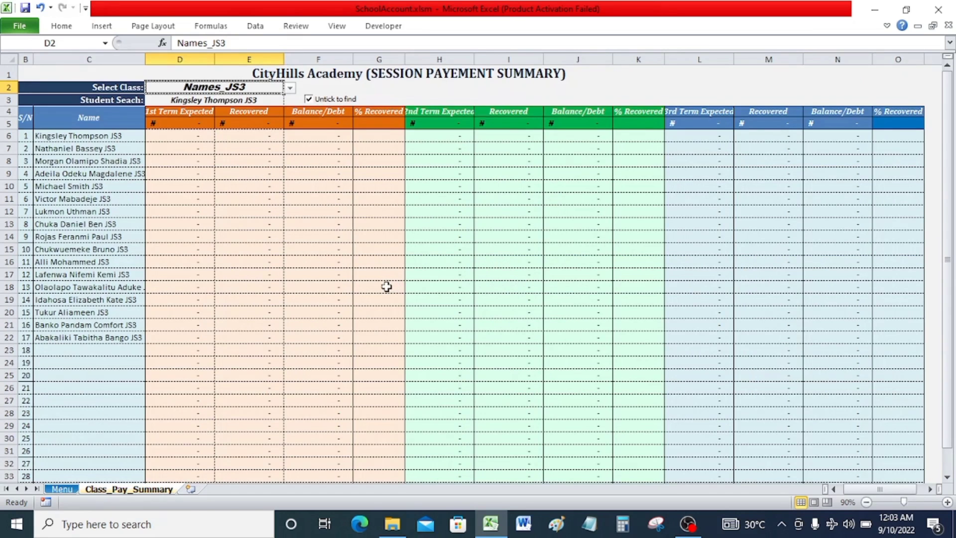
pyautogui.click(63, 489)
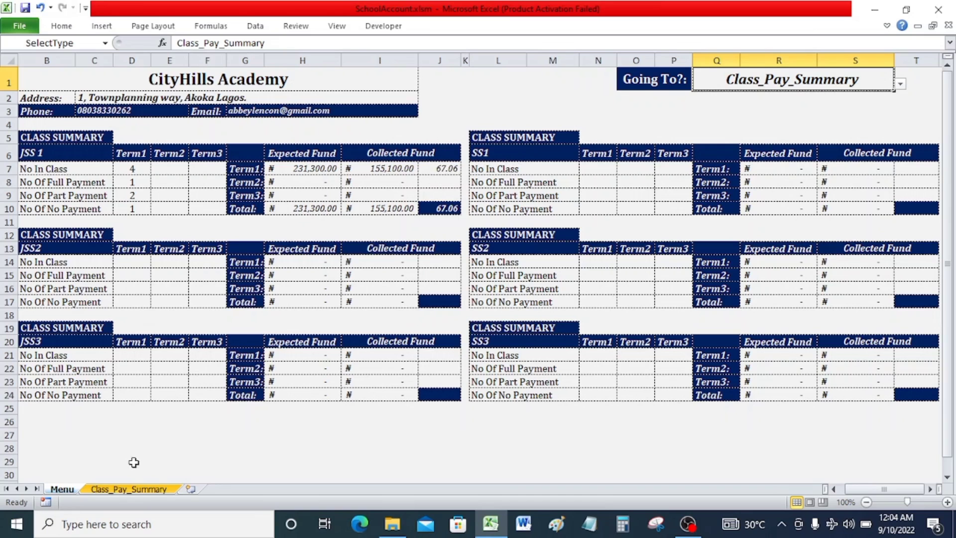
# Open the Class_Pay_Summary sheet and set its Select Class to Names_JS1.
pyautogui.click(128, 489)
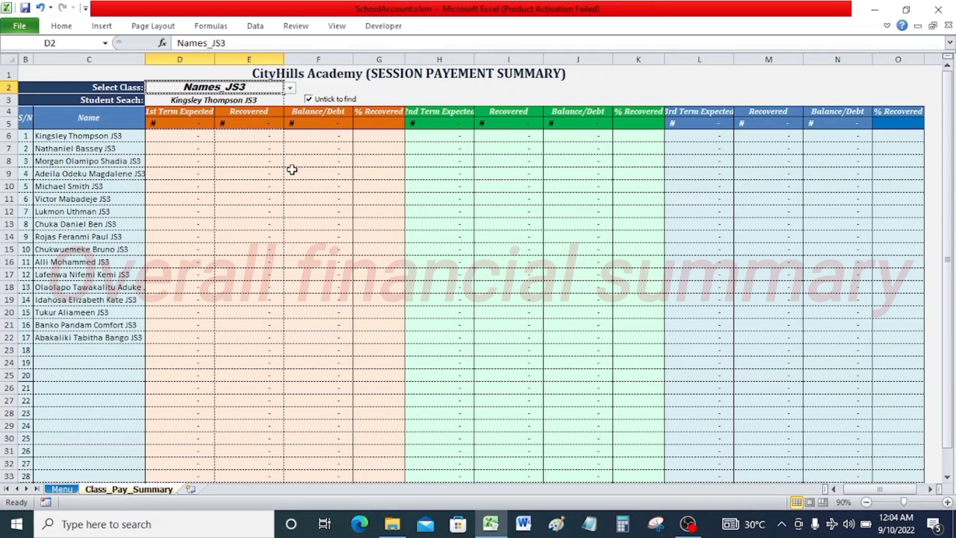
pyautogui.click(291, 88)
pyautogui.click(249, 98)
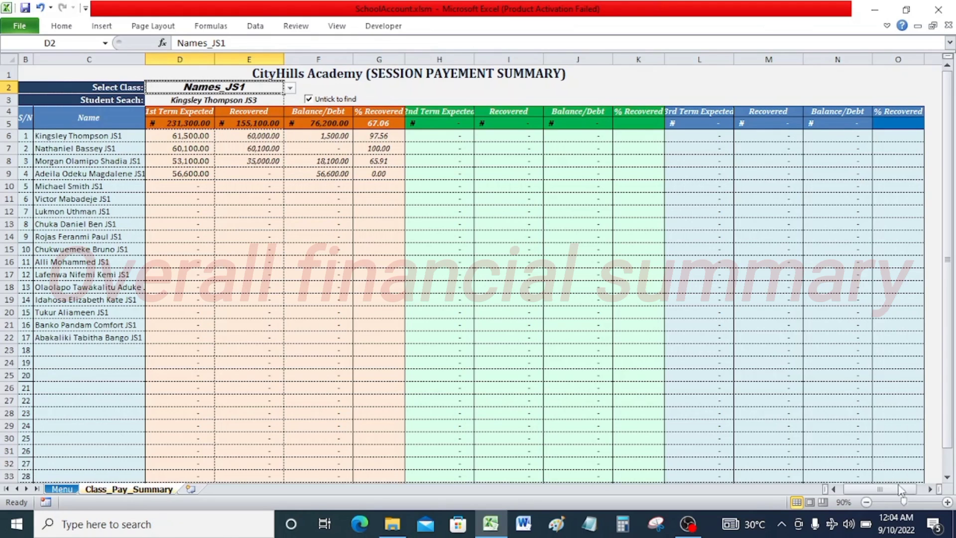
# Zoom and scroll across the session payment summary to examine the first, second and third term columns.
pyautogui.click(948, 502)
pyautogui.click(947, 502)
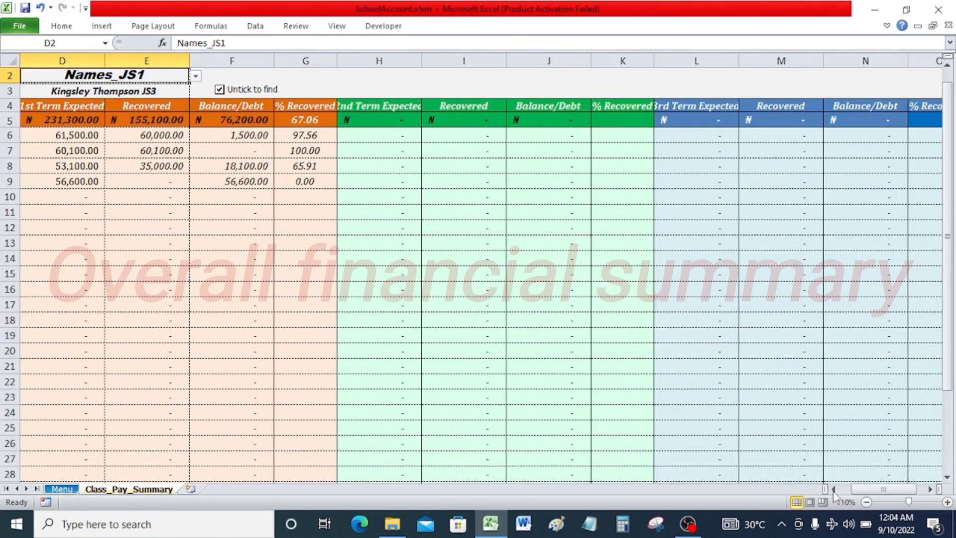
pyautogui.moveTo(883, 489); pyautogui.dragTo(875, 489)
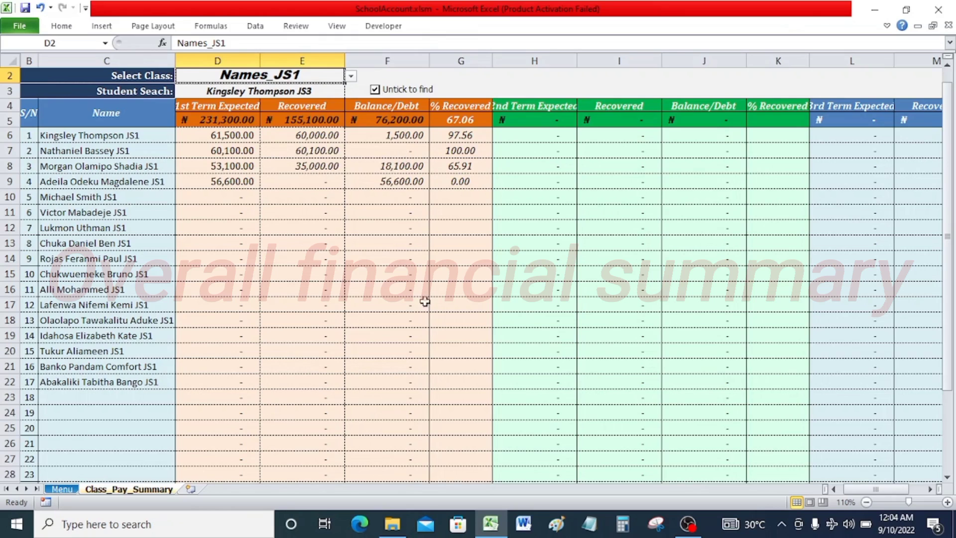
pyautogui.click(932, 489)
pyautogui.click(932, 490)
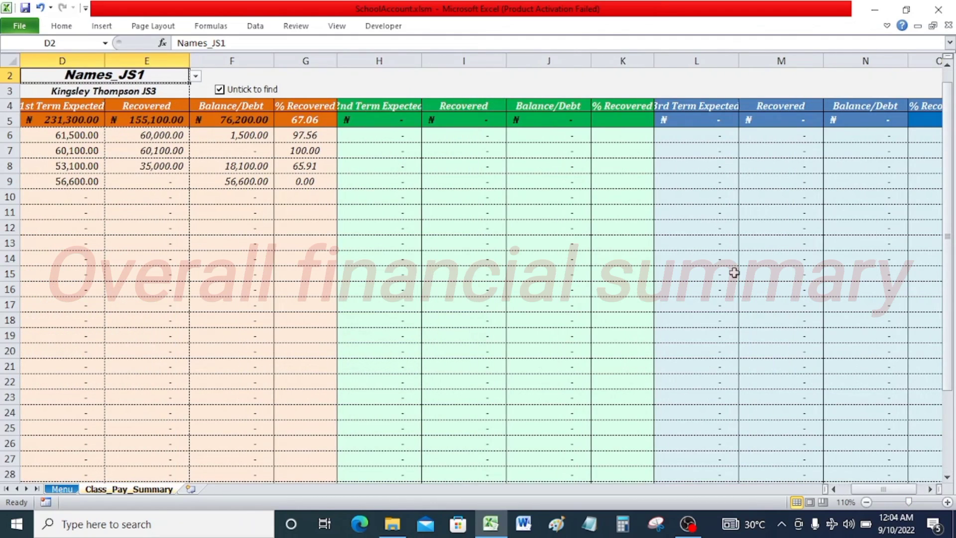
pyautogui.click(867, 502)
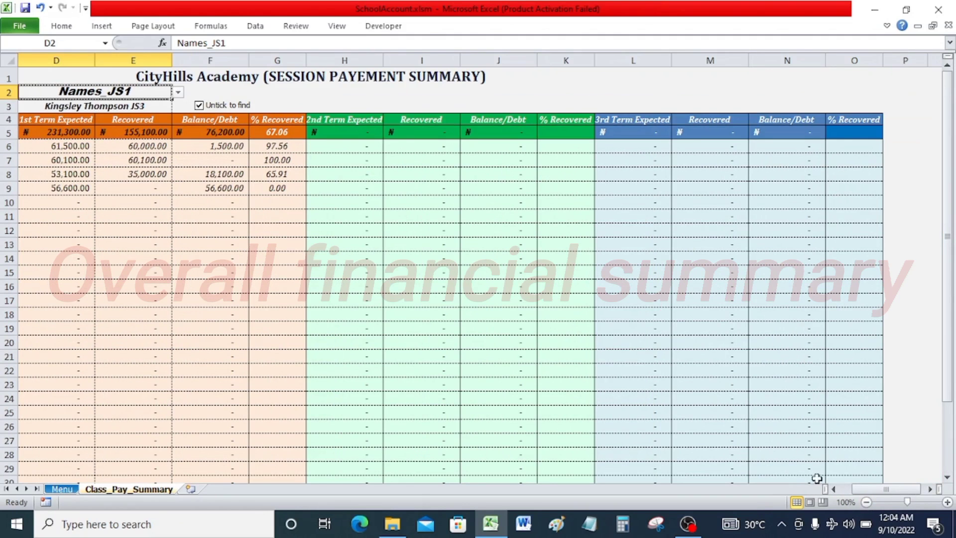
pyautogui.click(834, 489)
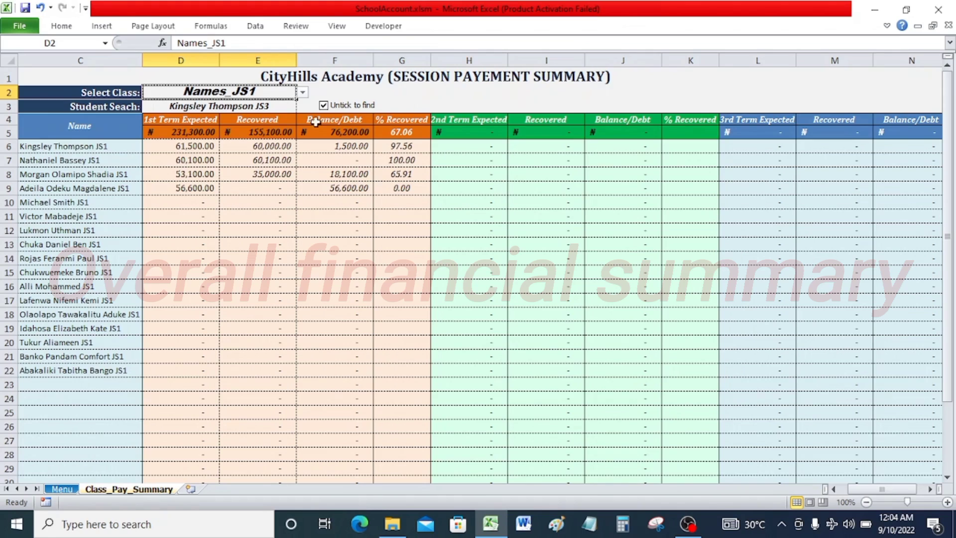
# Switch the Select Class to Names_JS2 to compare, then set it back to Names_JS1.
pyautogui.click(303, 93)
pyautogui.click(268, 110)
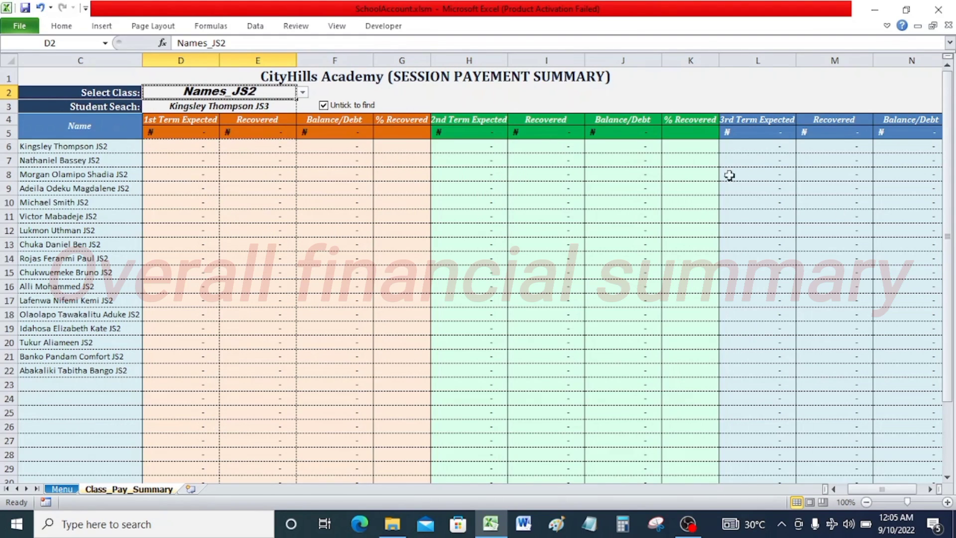
pyautogui.click(302, 93)
pyautogui.click(294, 104)
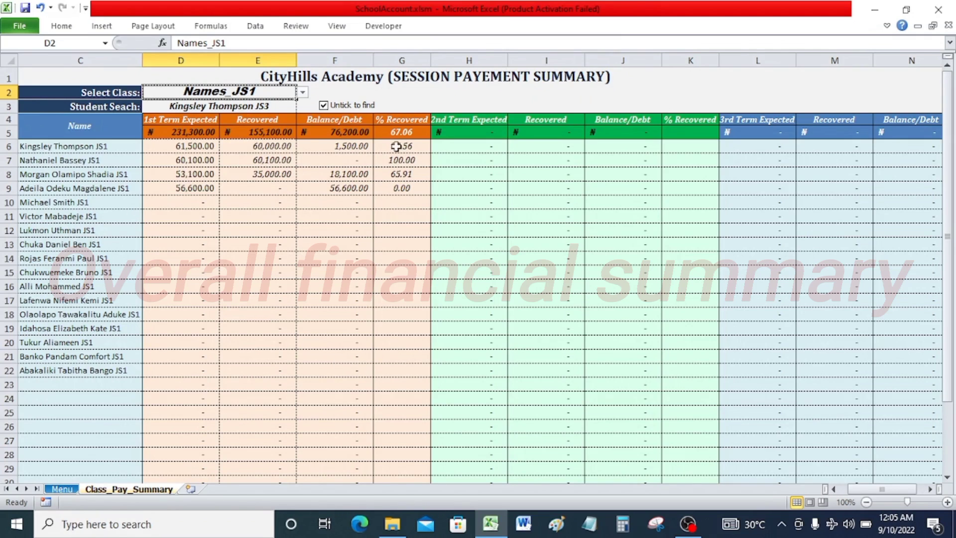
# Switch back and forth between the Menu and Class_Pay_Summary sheets to compare their figures, ending on Menu.
pyautogui.click(60, 482)
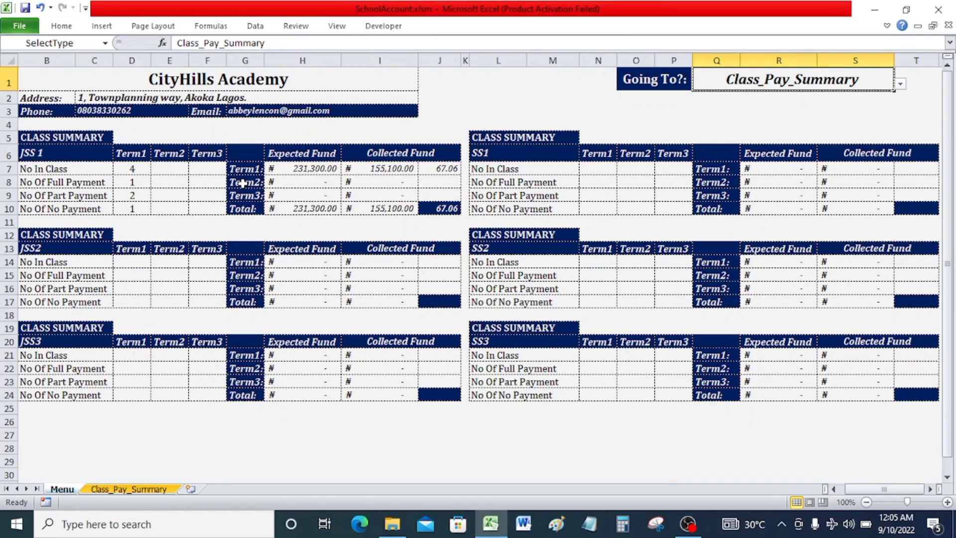
pyautogui.click(136, 490)
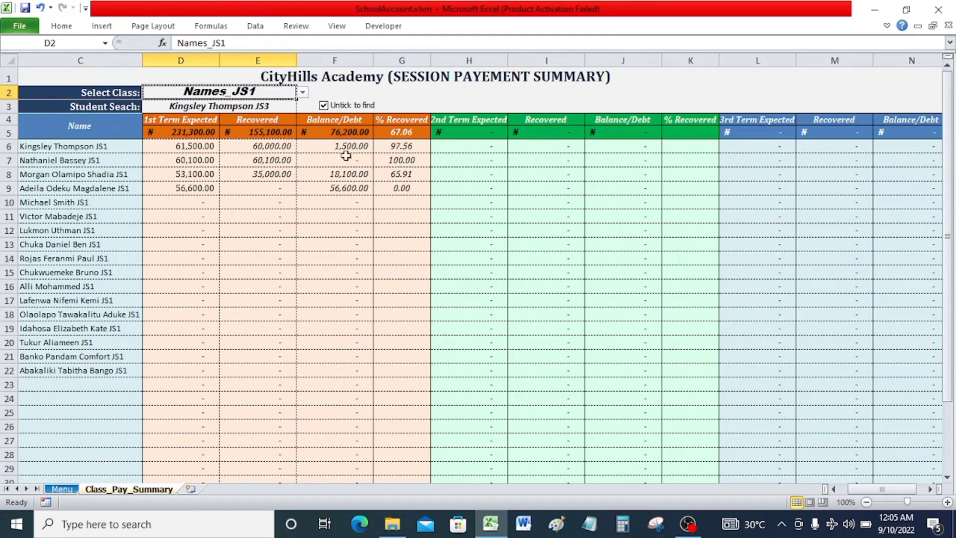
pyautogui.click(62, 489)
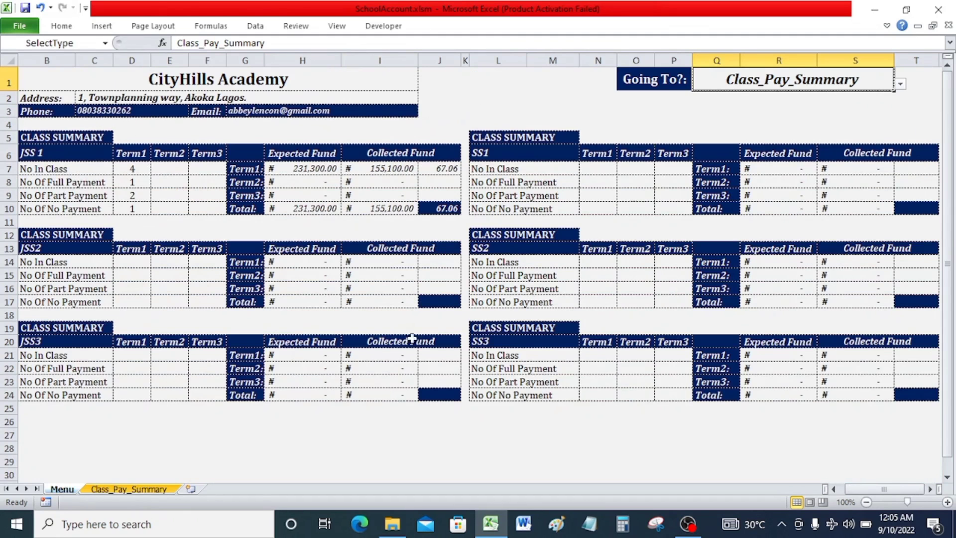
pyautogui.click(141, 490)
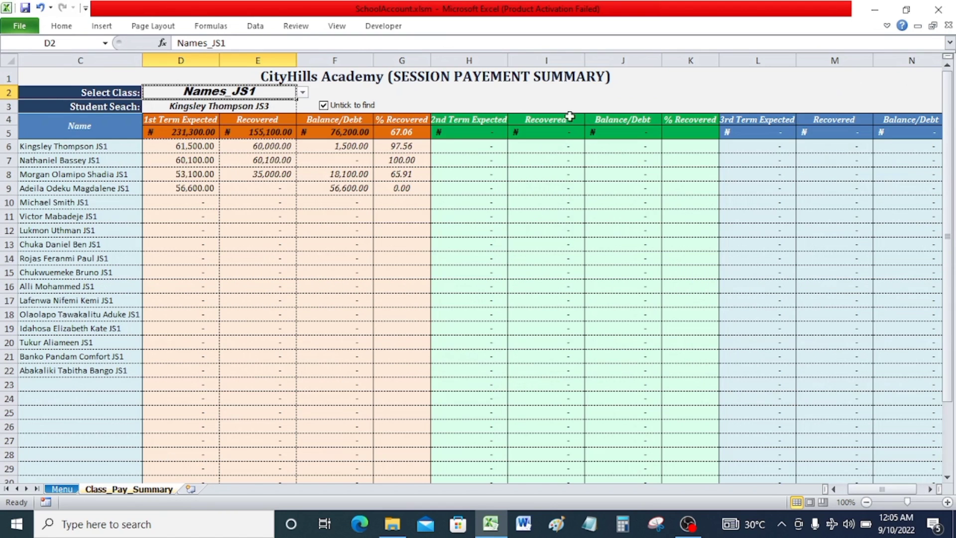
pyautogui.click(58, 489)
# Browse the Going To selector's list of sheets and close it without choosing one.
pyautogui.click(900, 84)
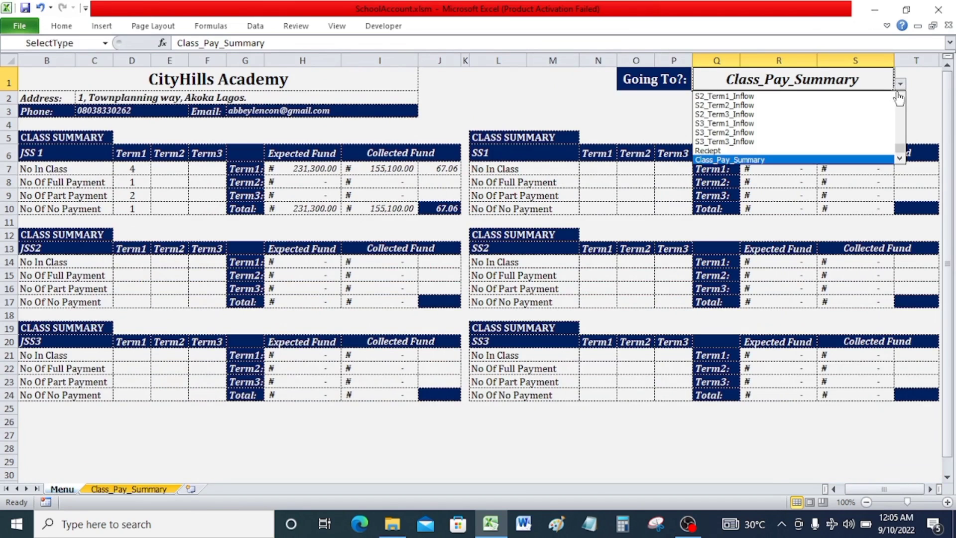
pyautogui.click(900, 96)
pyautogui.click(900, 96)
pyautogui.click(900, 98)
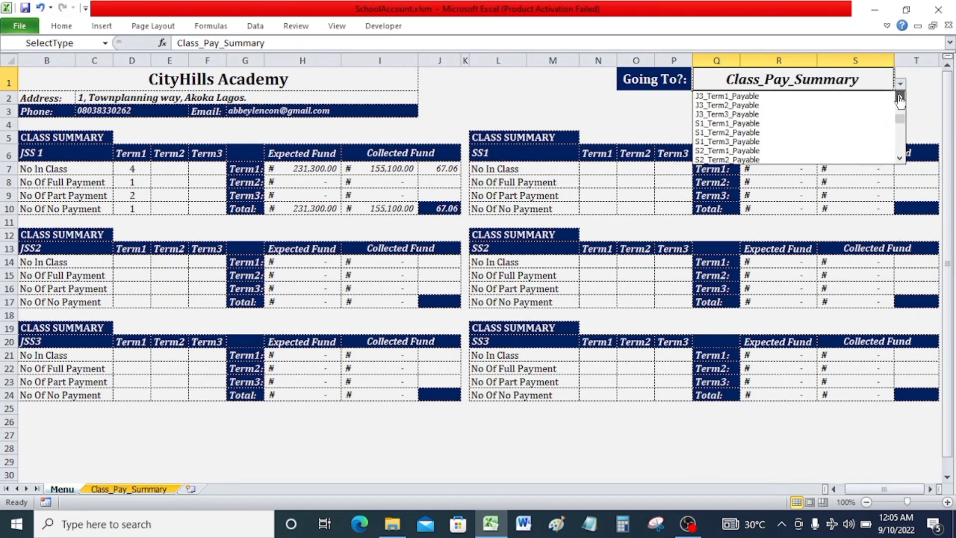
pyautogui.click(900, 158)
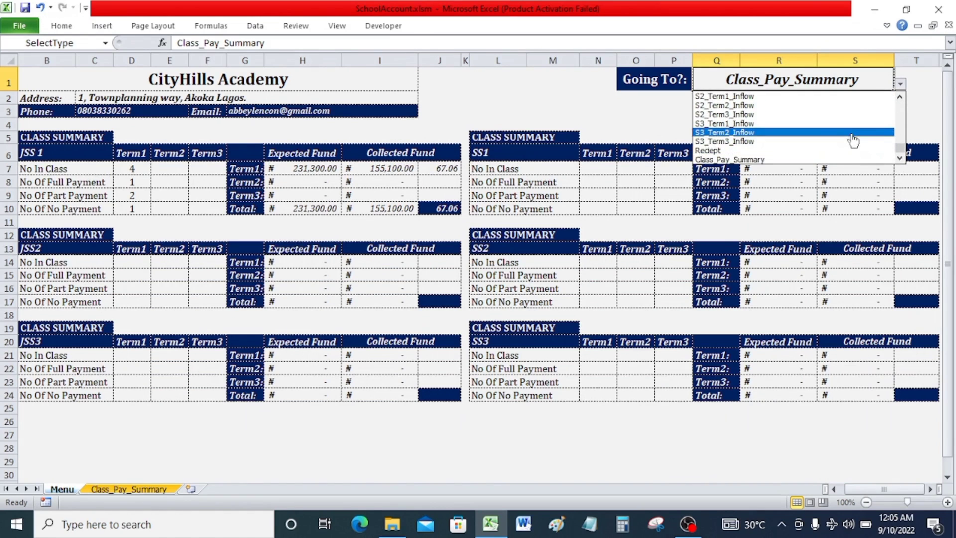
pyautogui.click(654, 112)
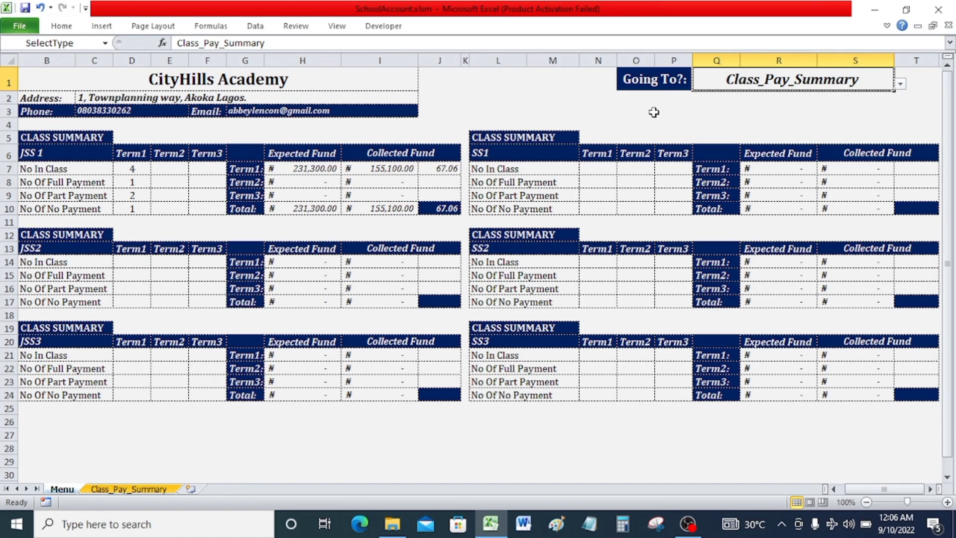